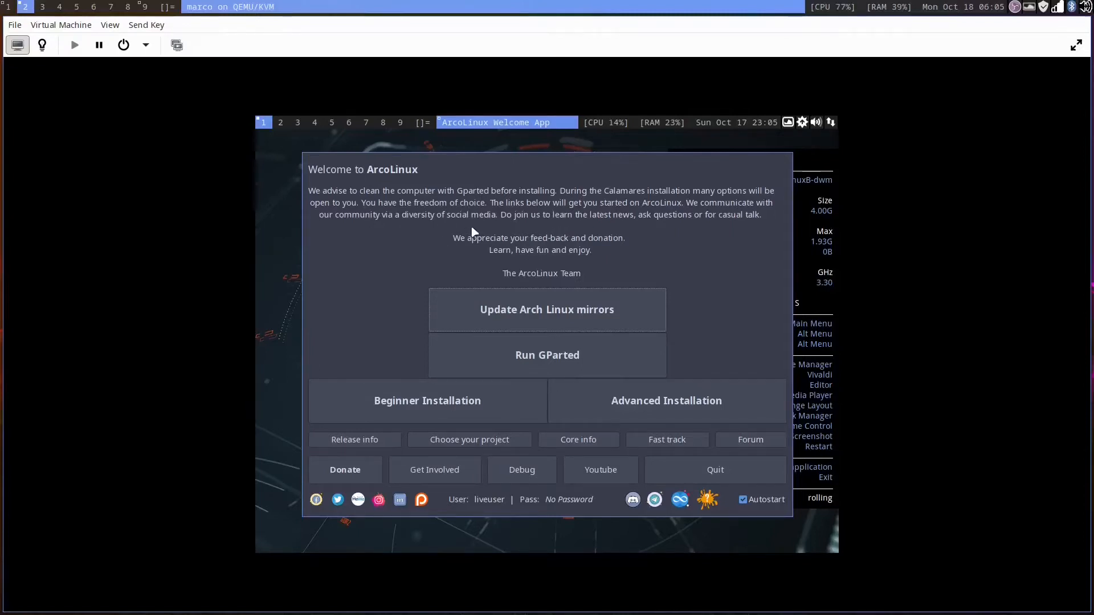
# Step: Open a terminal and set the screen resolution to 1920x1080 with xrandr -s 1920x1080
pyautogui.press('super+2')
pyautogui.press('super+Return')
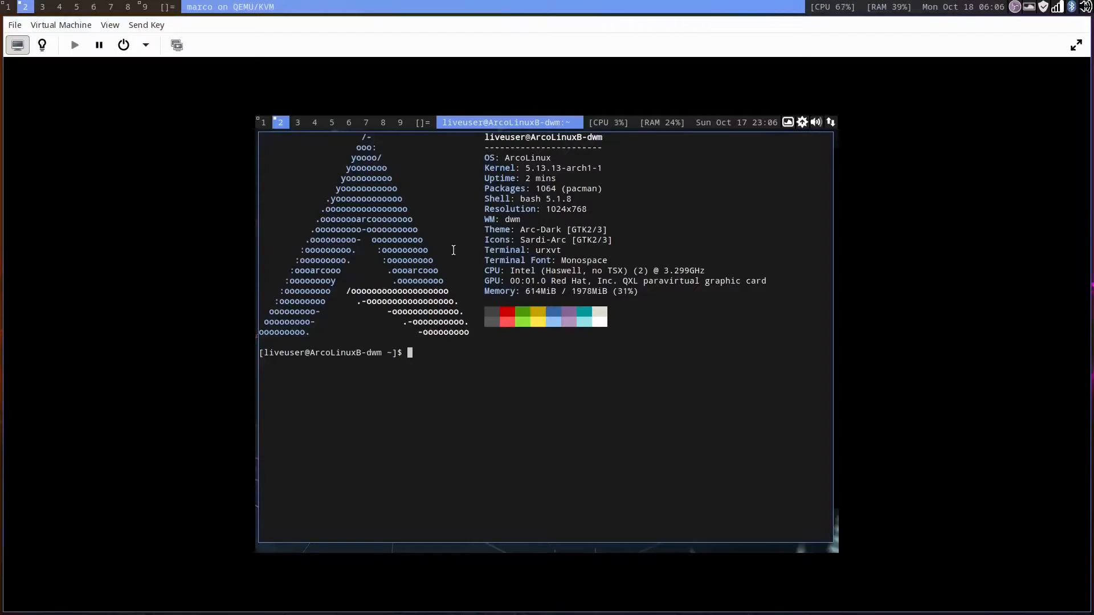
pyautogui.write('xrandr -s 1920x1080')
pyautogui.press('Return')
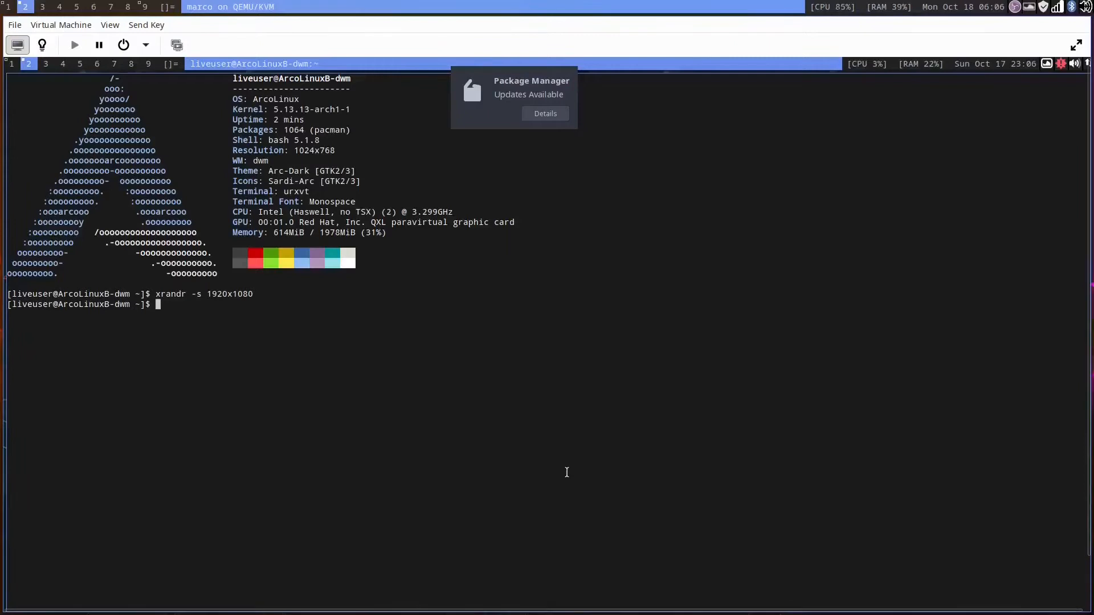
# Step: Close the terminal and stop the desktop info panel by running pkill conky from the launcher
pyautogui.press('super+shift+q')
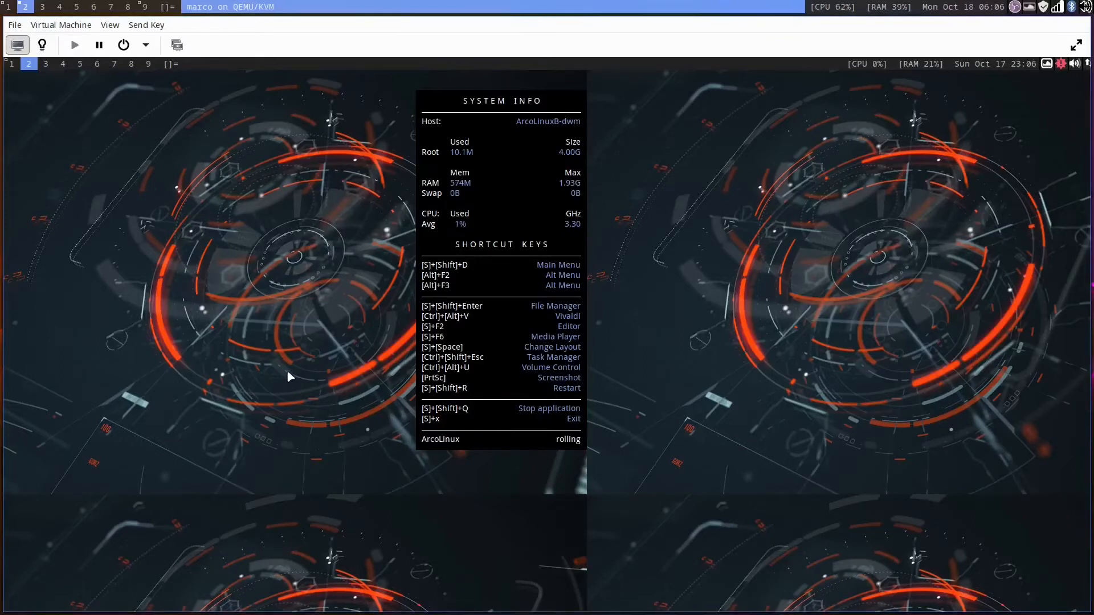
pyautogui.press('super+shift+d')
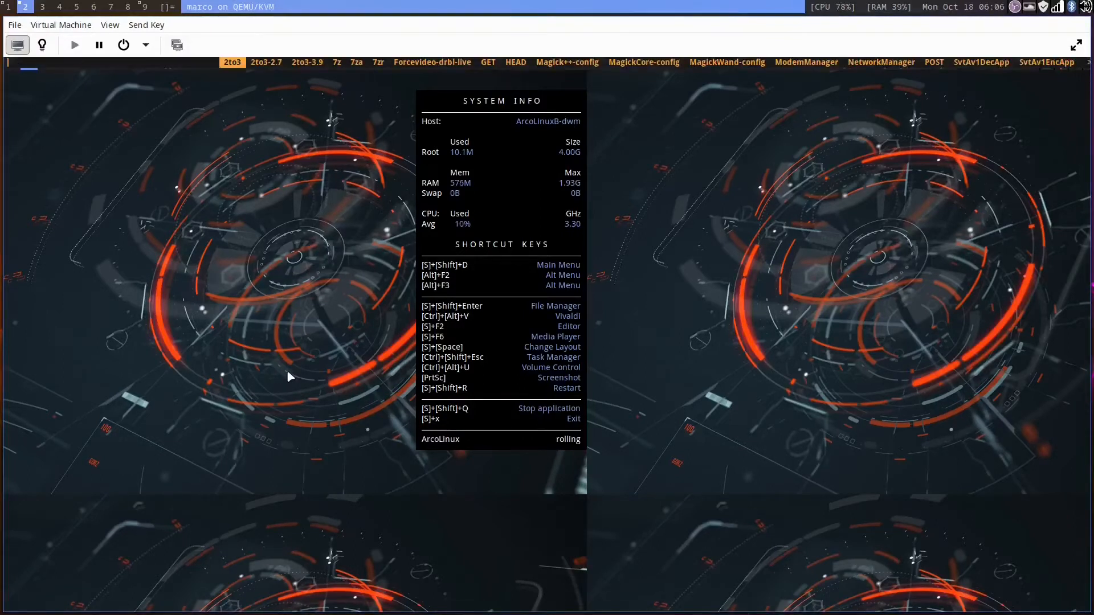
pyautogui.write('pkill conky')
pyautogui.press('Return')
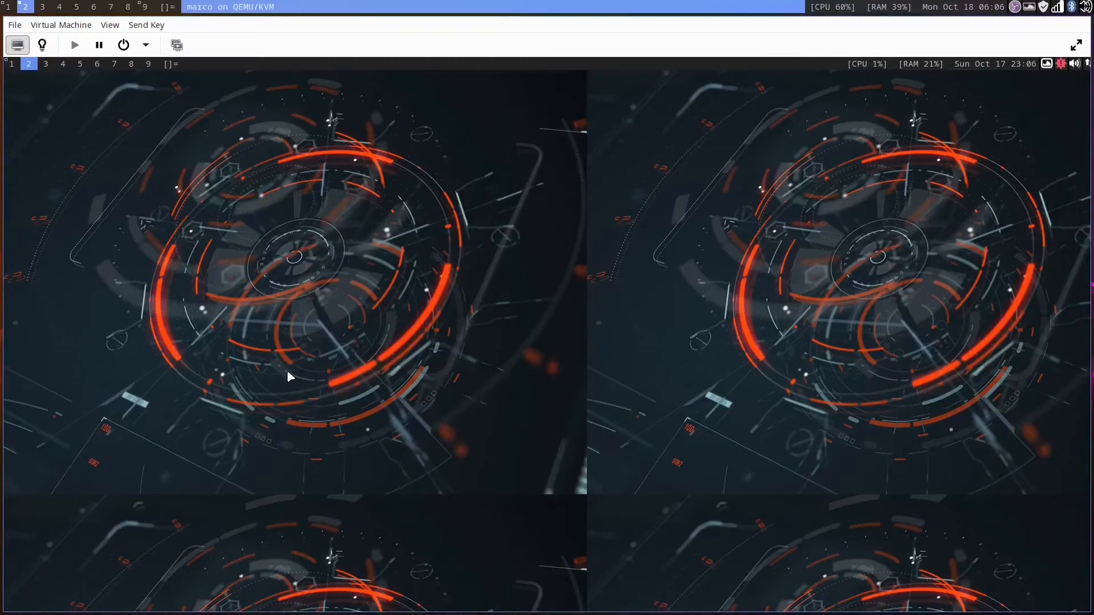
# Step: Restart the window manager and close both ArcoLinux Welcome App windows that open
pyautogui.press('super+shift+r')
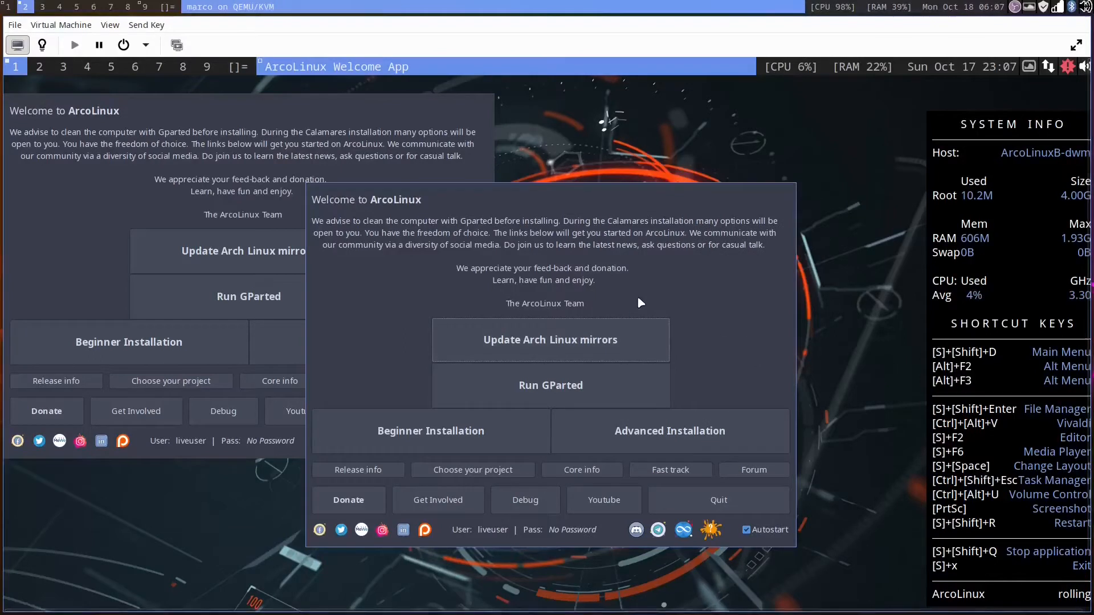
pyautogui.press('super+shift+q')
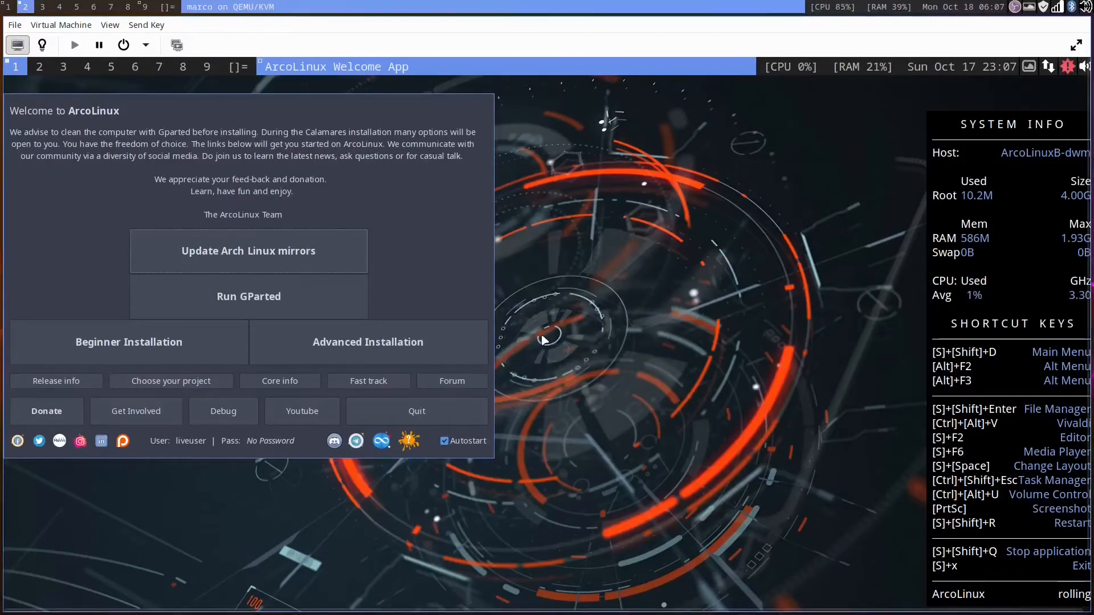
pyautogui.press('super+shift+q')
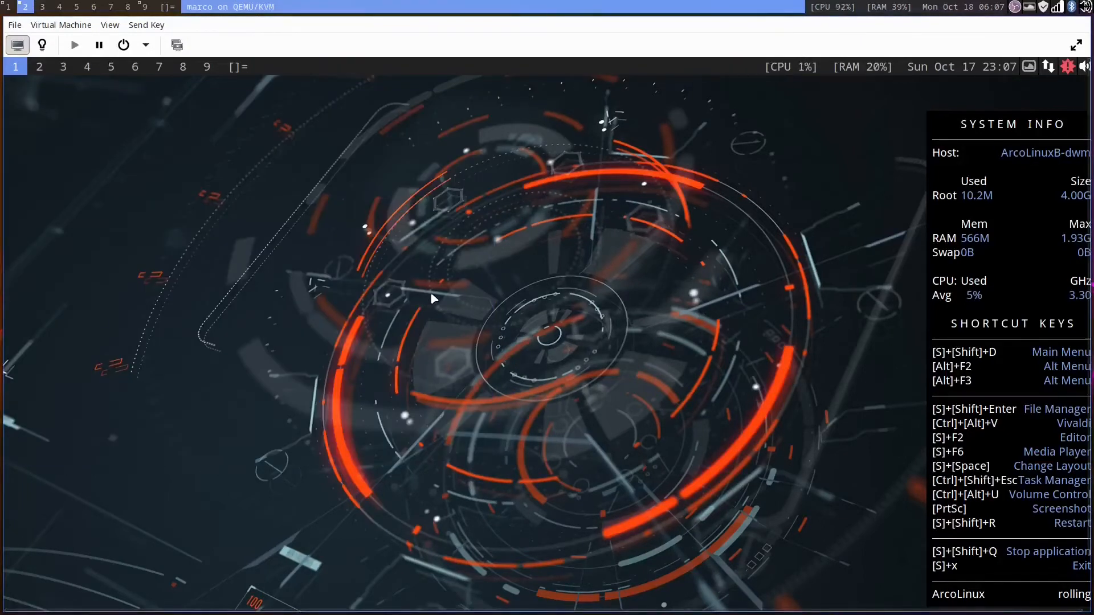
# Step: Switch the VM viewer to fullscreen, relaunch the ArcoLinux Welcome App and start the Advanced Installation
pyautogui.click(1075, 45)
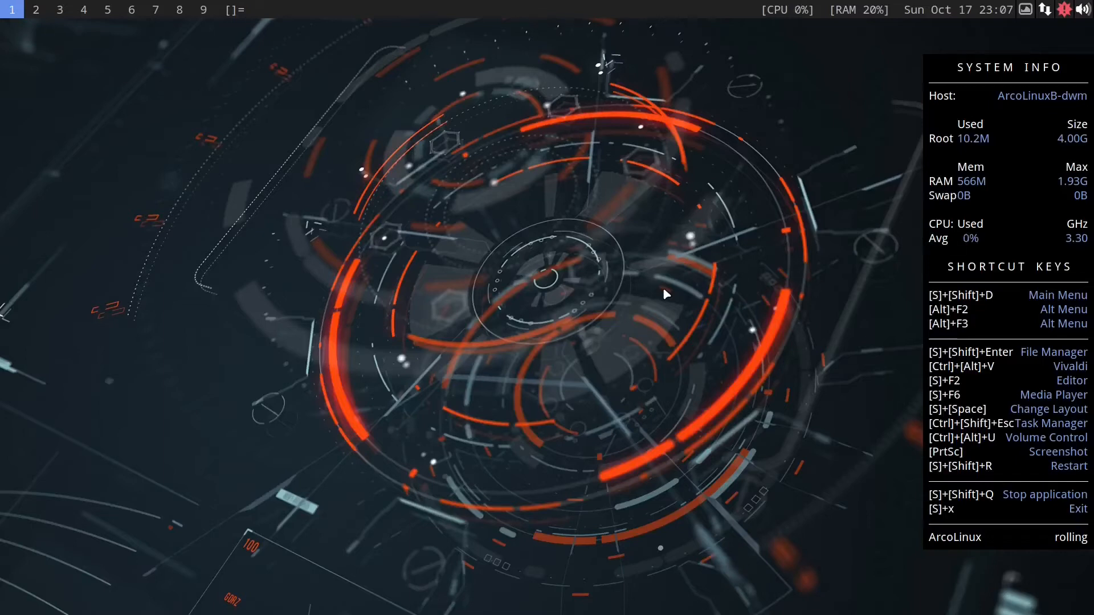
pyautogui.press('super+shift+d')
pyautogui.write('wel')
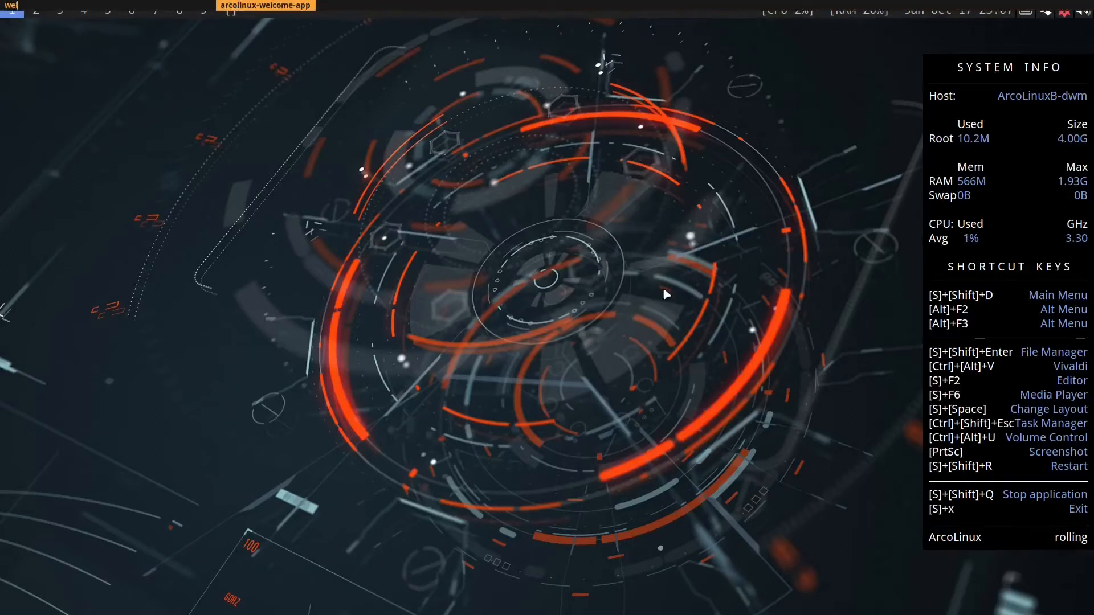
pyautogui.press('Return')
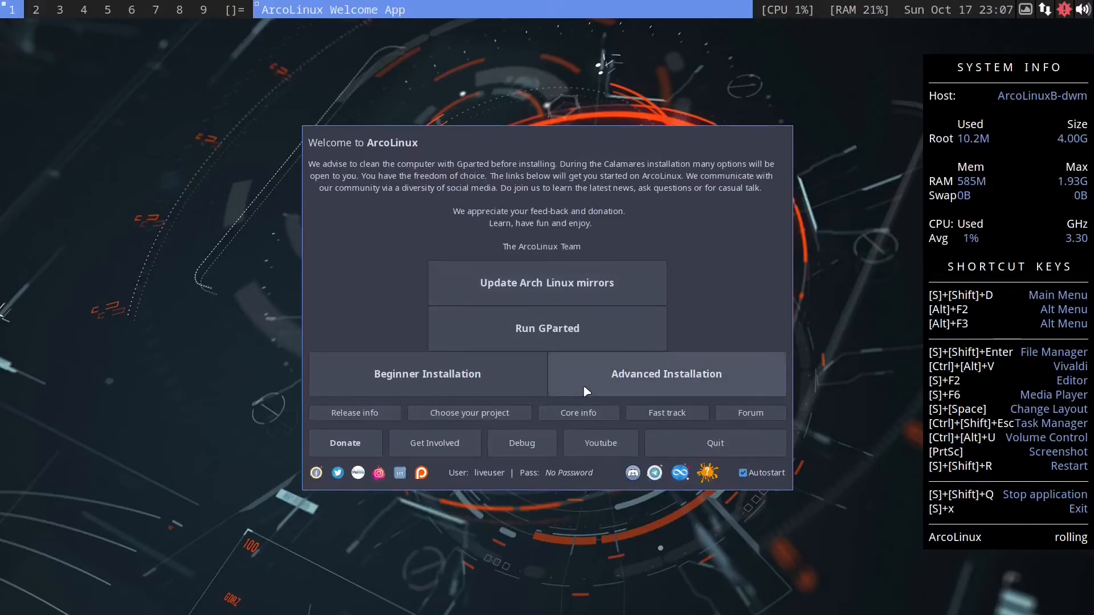
pyautogui.click(614, 376)
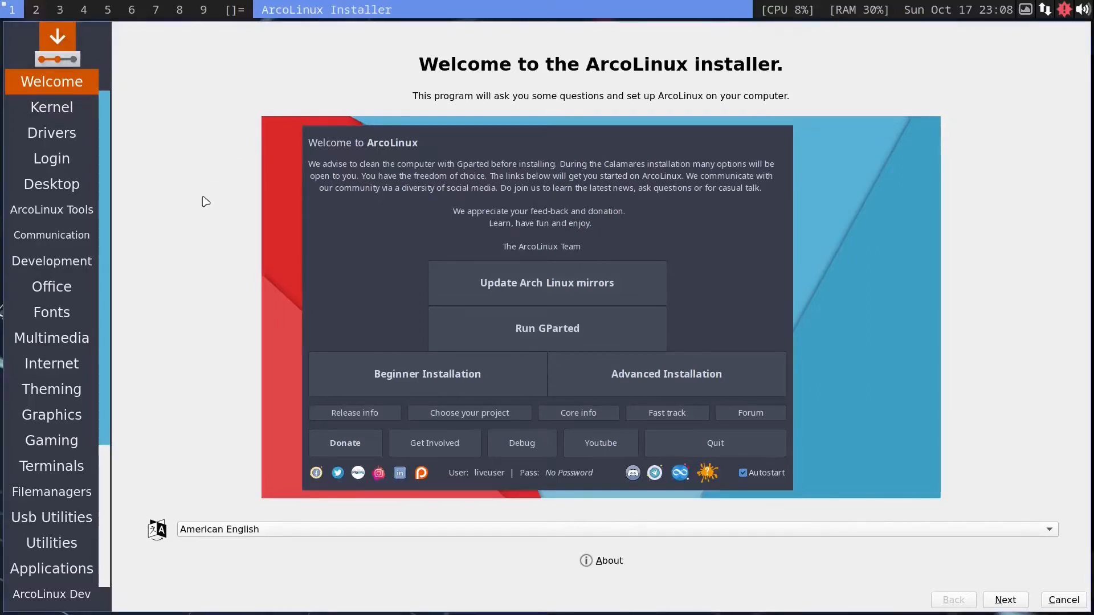
# Step: Move the installer to workspace 2 and pass the Welcome, Kernel and Drivers pages with default choices
pyautogui.press('super+2')
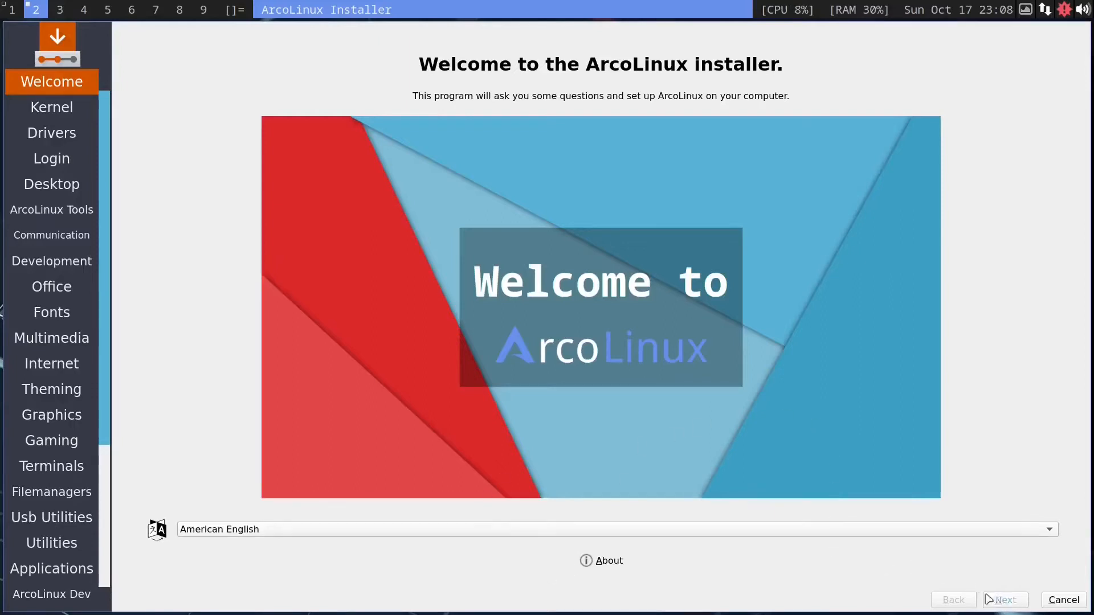
pyautogui.click(1003, 600)
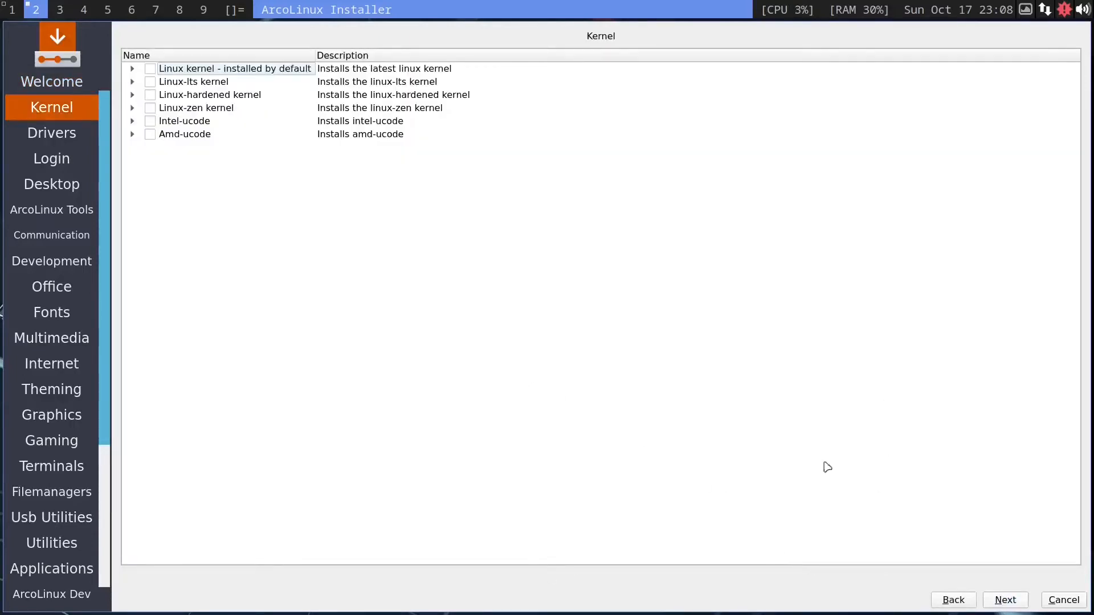
pyautogui.click(1005, 604)
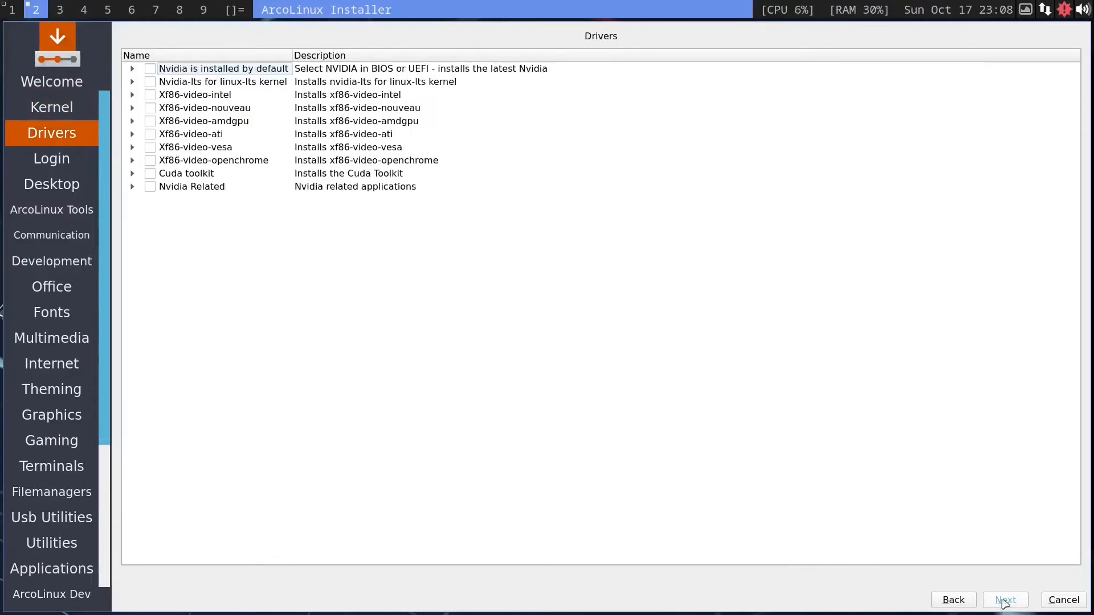
pyautogui.click(1004, 601)
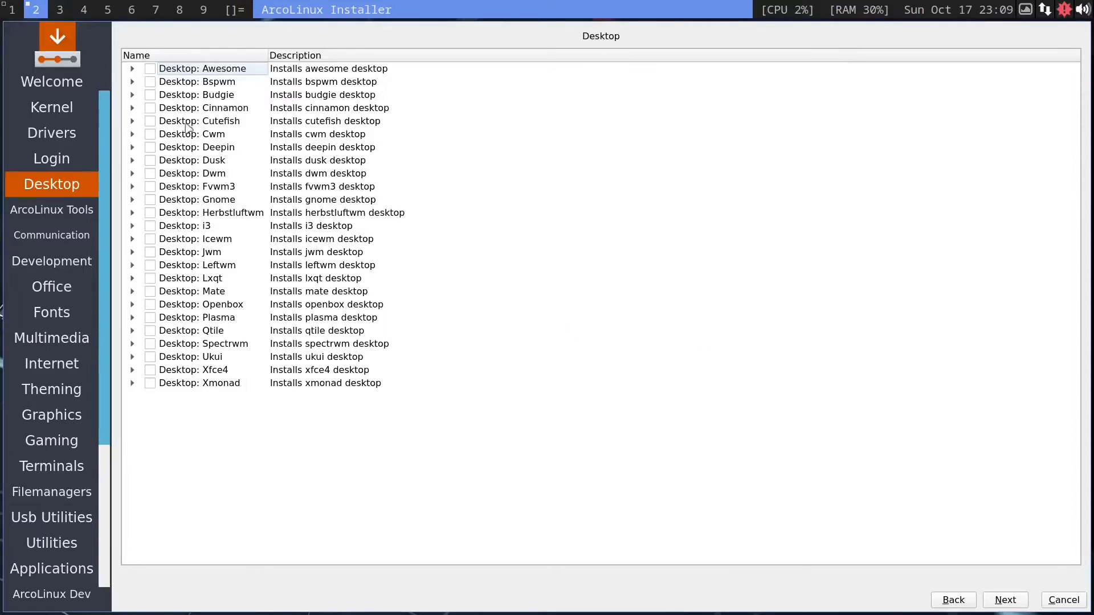
# Step: Select the Bspwm, Dwm, Qtile and Xmonad desktops, step back once to recheck, and continue
pyautogui.click(151, 135)
pyautogui.click(150, 174)
pyautogui.click(150, 83)
pyautogui.click(150, 331)
pyautogui.click(150, 383)
pyautogui.click(1005, 600)
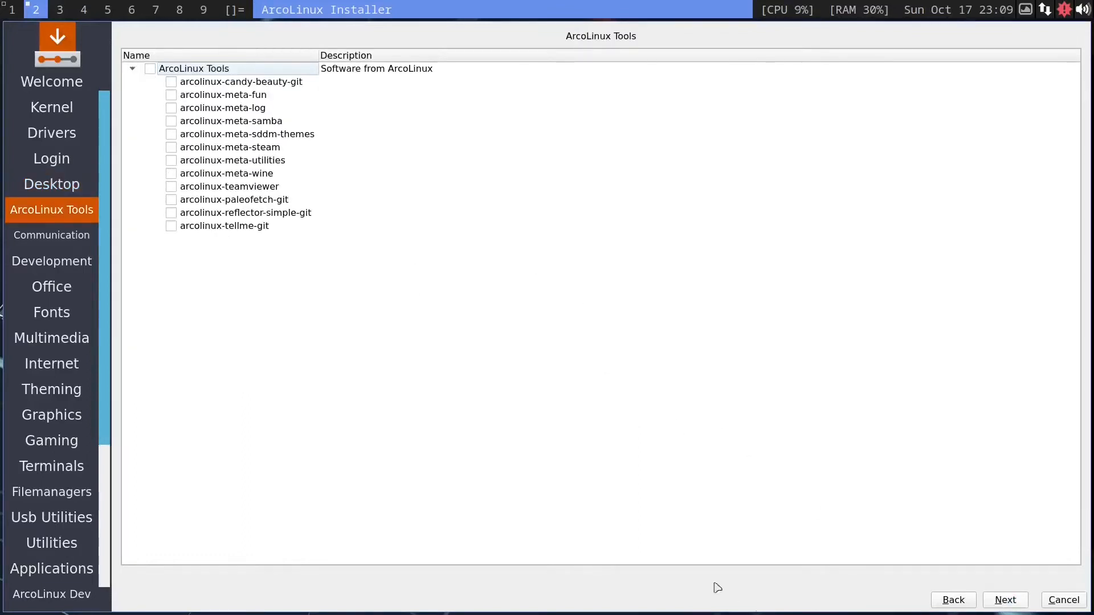
pyautogui.click(952, 600)
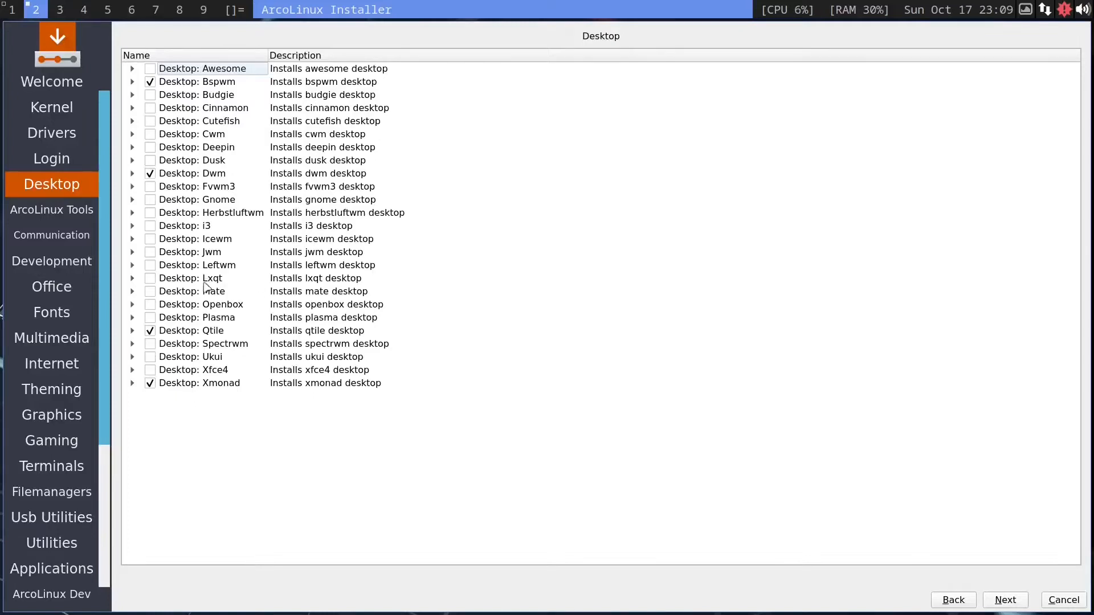
pyautogui.click(1011, 603)
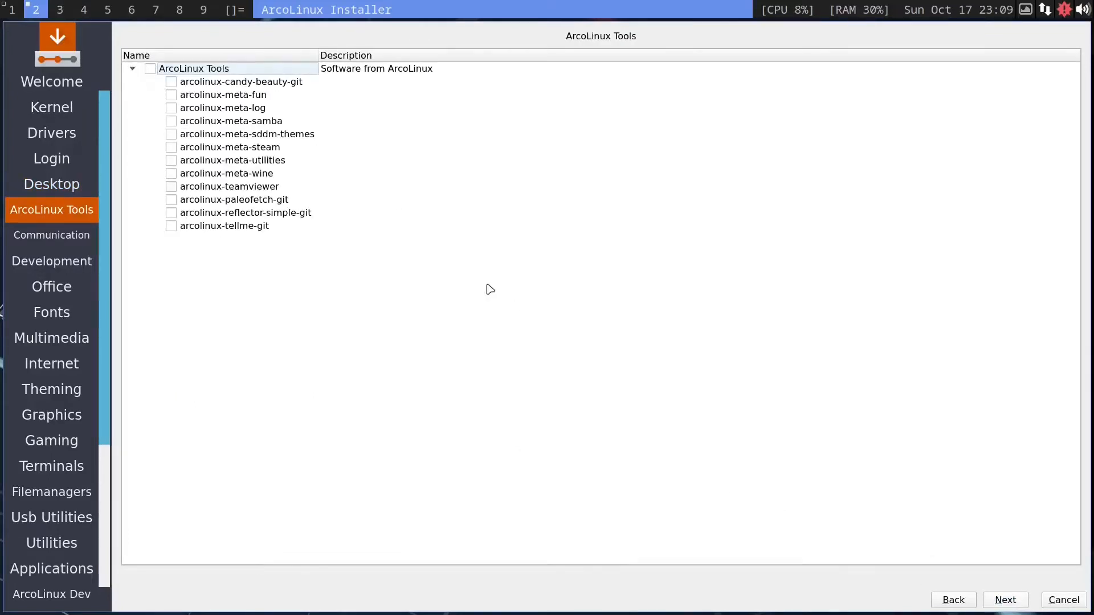
# Step: Skip through the ArcoLinux Tools, Communication, Office, Fonts and Multimedia pages without selecting packages
pyautogui.click(1010, 602)
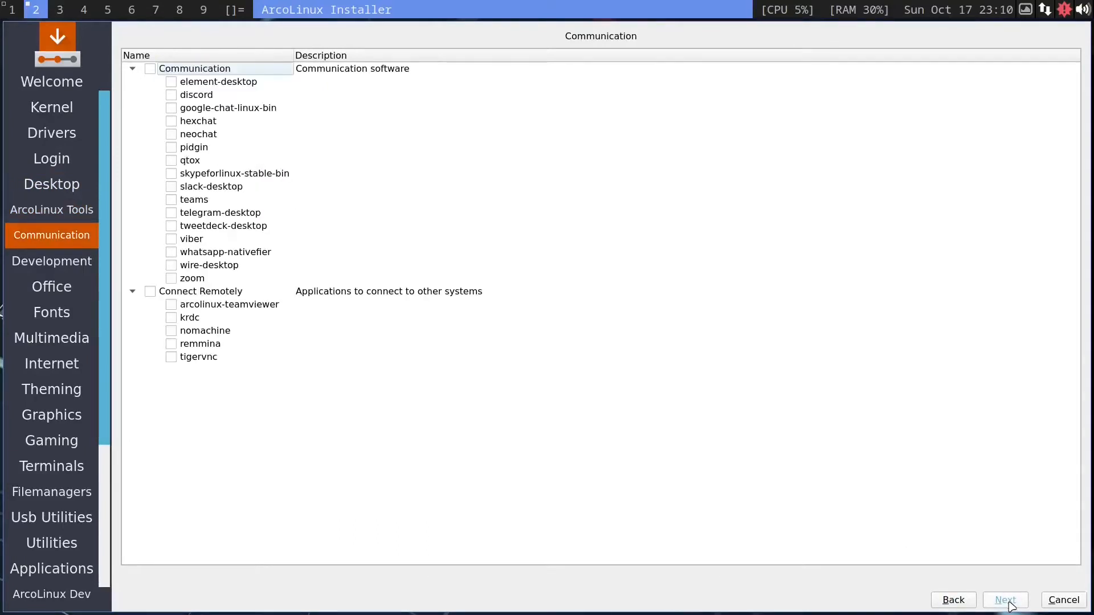
pyautogui.click(1009, 603)
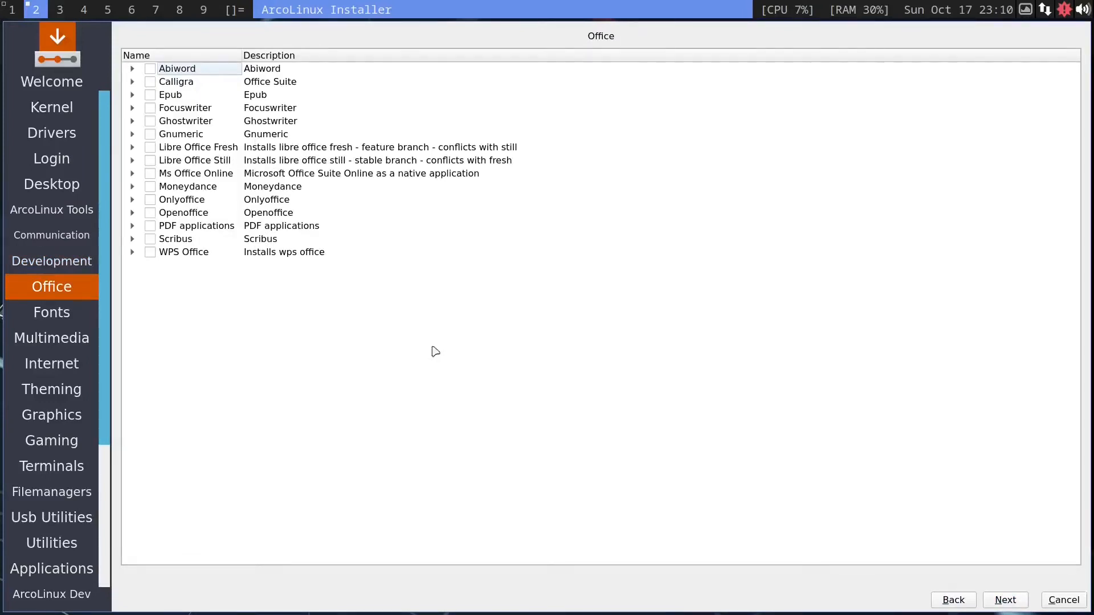
pyautogui.click(1005, 600)
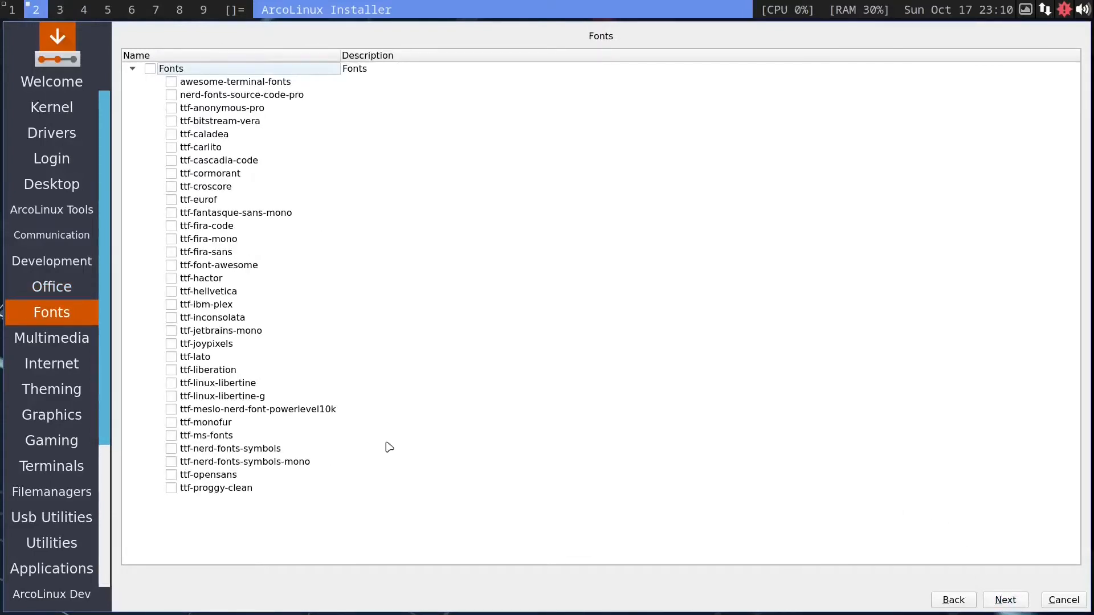
pyautogui.click(1001, 600)
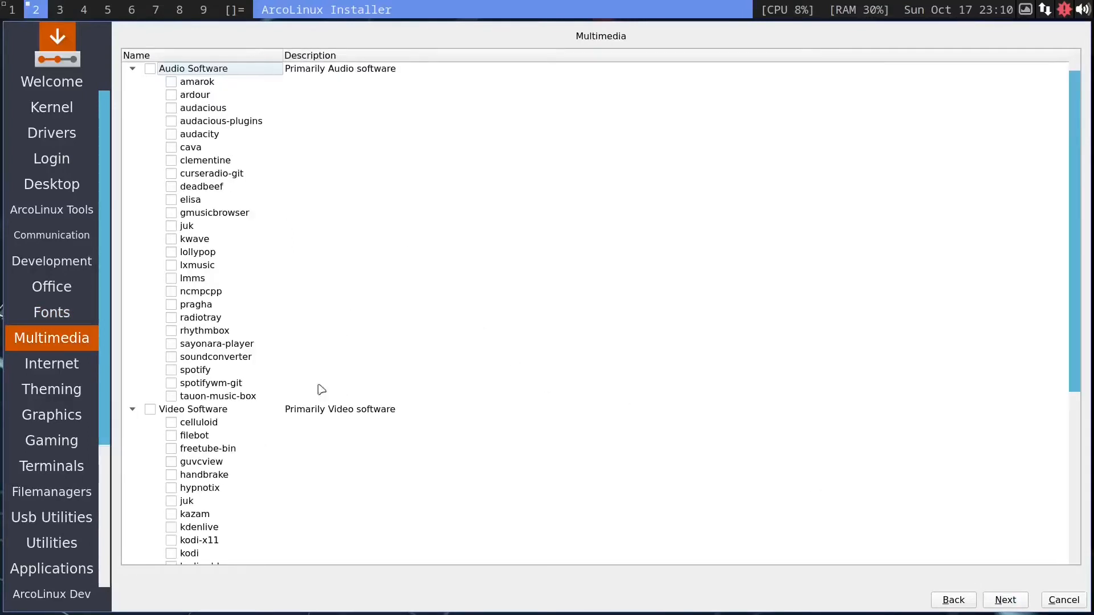
pyautogui.click(1023, 602)
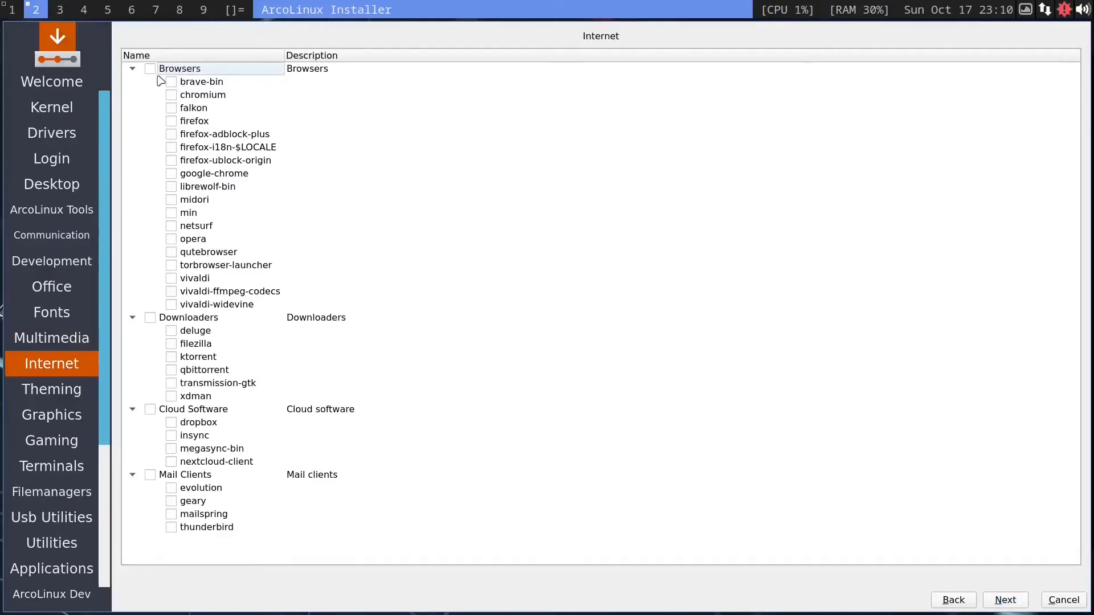
# Step: Tick konsole, gnome-terminal, tmux, zsh-theme-powerlevel10k-git and termite among the terminal packages
pyautogui.click(171, 82)
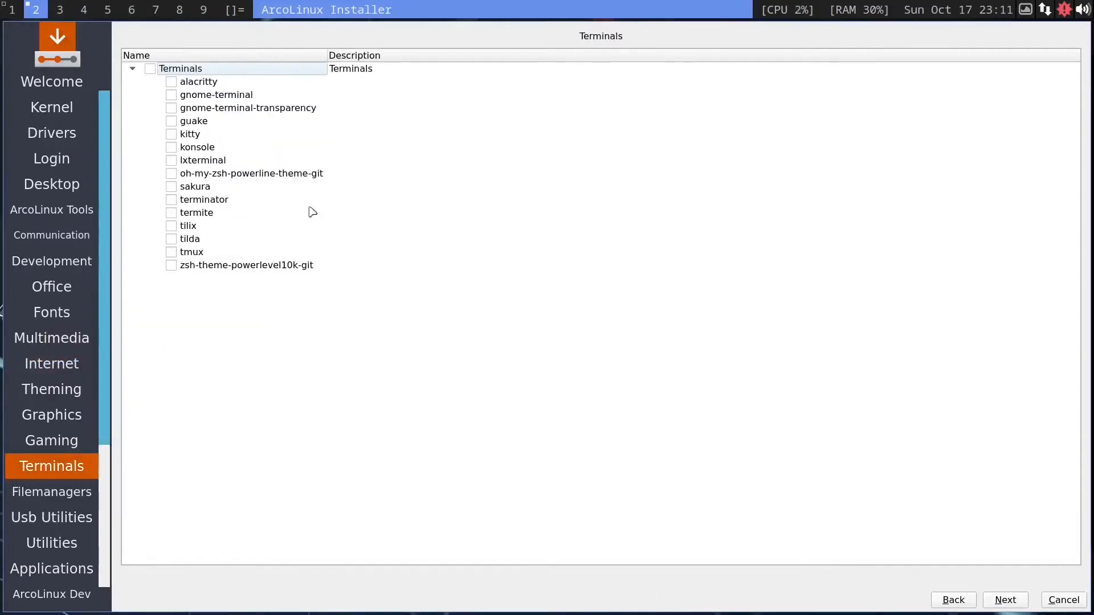
pyautogui.click(171, 148)
pyautogui.click(170, 95)
pyautogui.click(171, 252)
pyautogui.click(170, 266)
pyautogui.click(170, 199)
pyautogui.click(171, 200)
pyautogui.click(171, 214)
# Step: Advance to the location page, pick the America/Phoenix time zone on the map and continue
pyautogui.hotkey('alt', 'n')
pyautogui.click(171, 121)
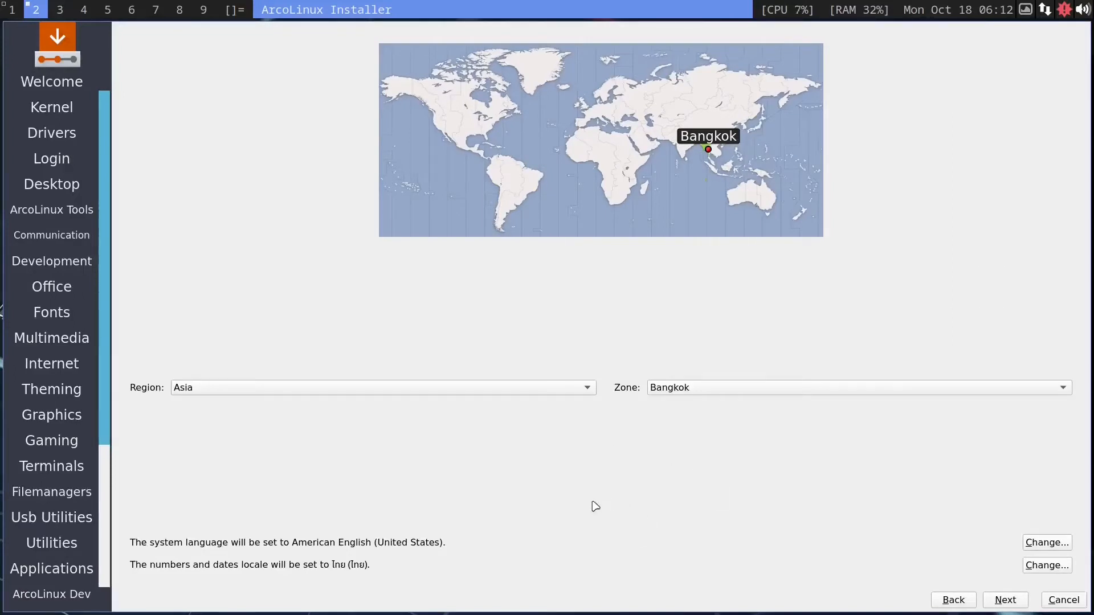
pyautogui.click(445, 122)
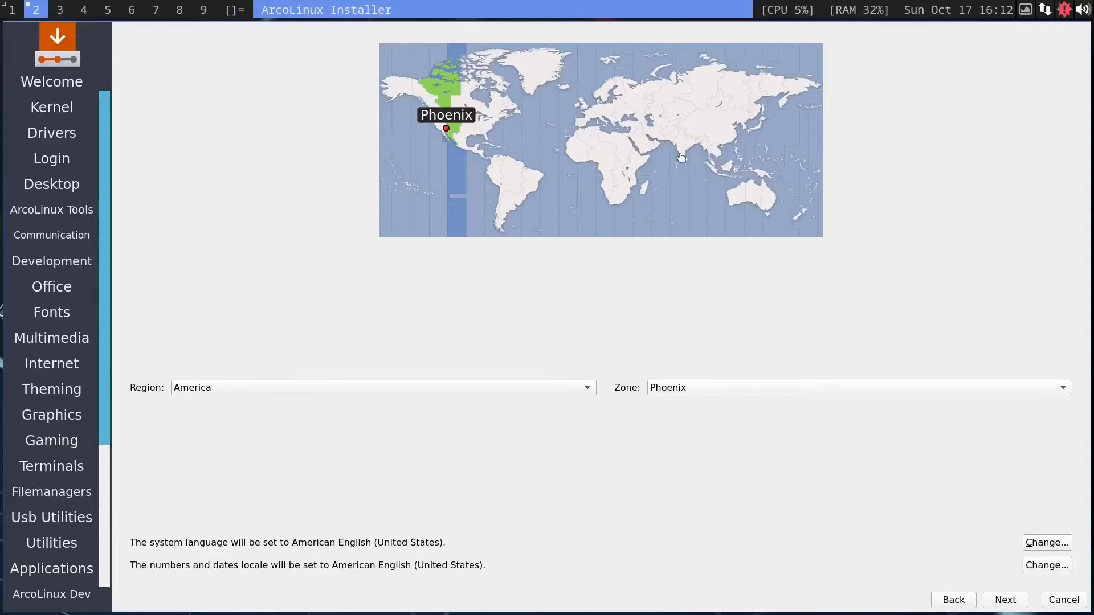
pyautogui.click(1005, 600)
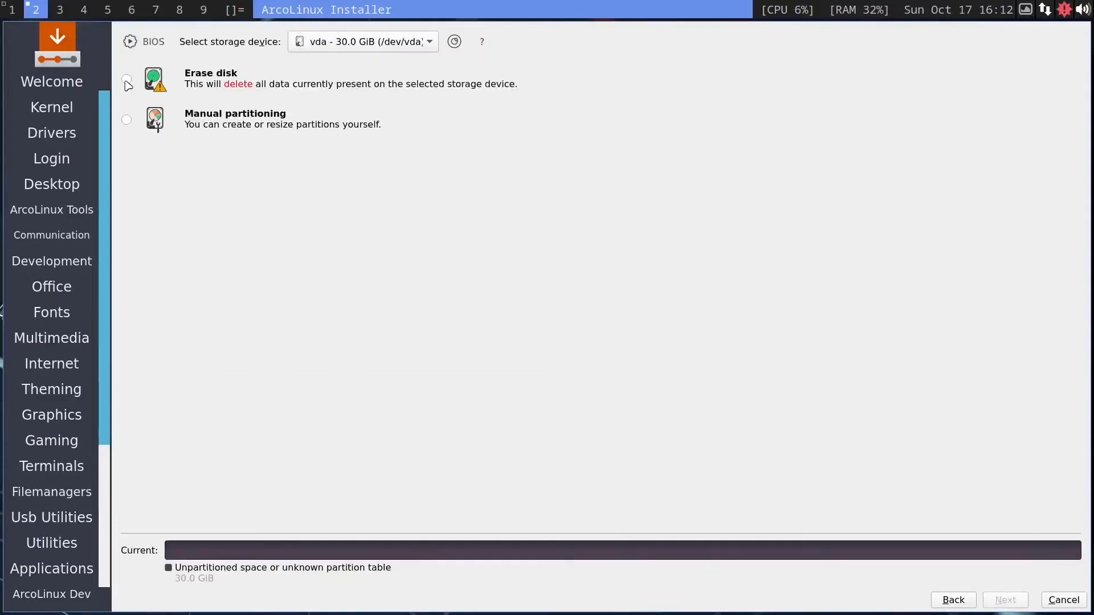
# Step: Choose Erase disk for the 30.0 GiB vda storage device and continue
pyautogui.click(126, 81)
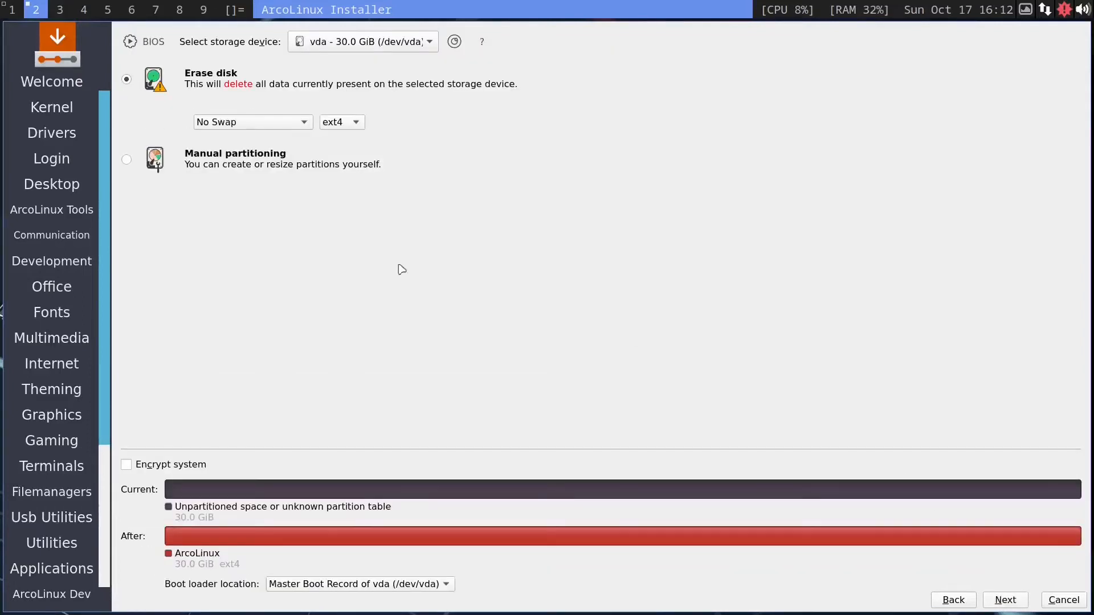
pyautogui.click(1005, 600)
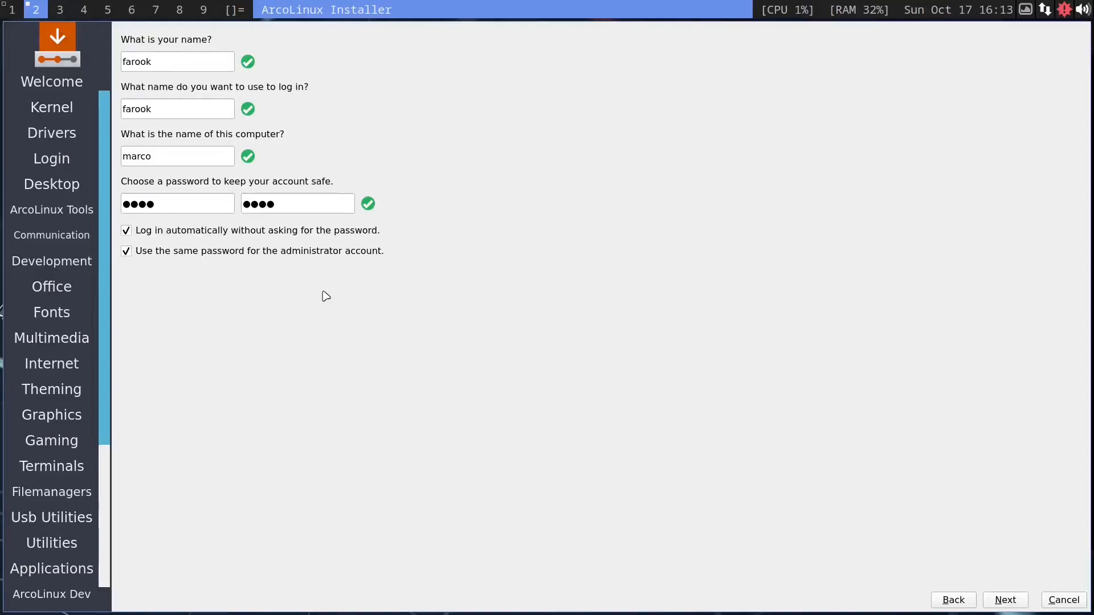
# Step: Accept the prefilled user account page and finish the installer with Restart now checked
pyautogui.click(1004, 602)
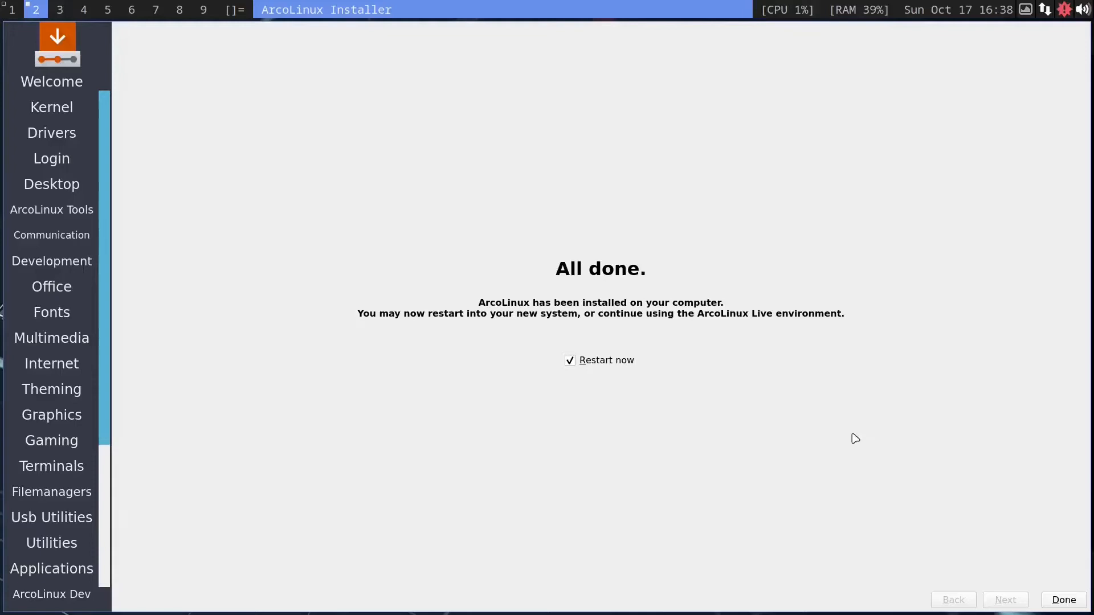
pyautogui.click(1060, 602)
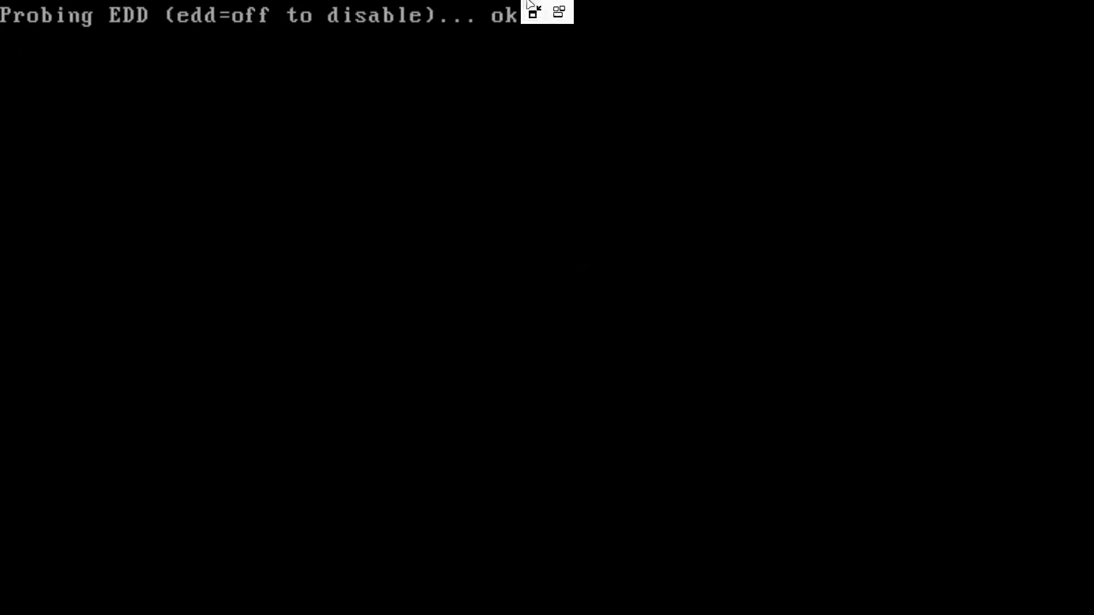
# Step: Leave fullscreen and force off the virtual machine
pyautogui.click(532, 10)
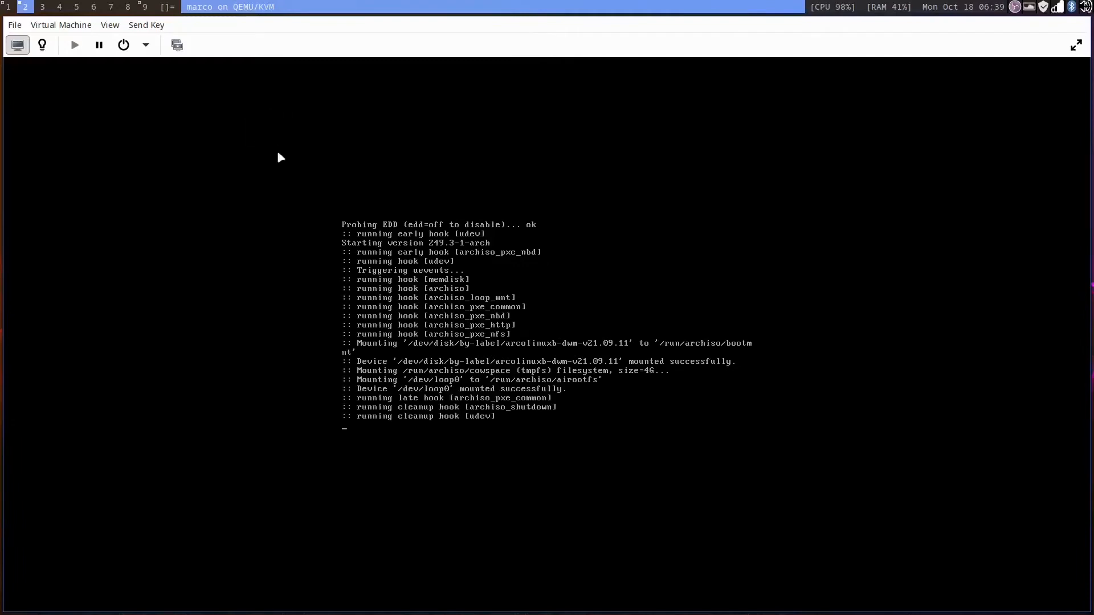
pyautogui.click(146, 44)
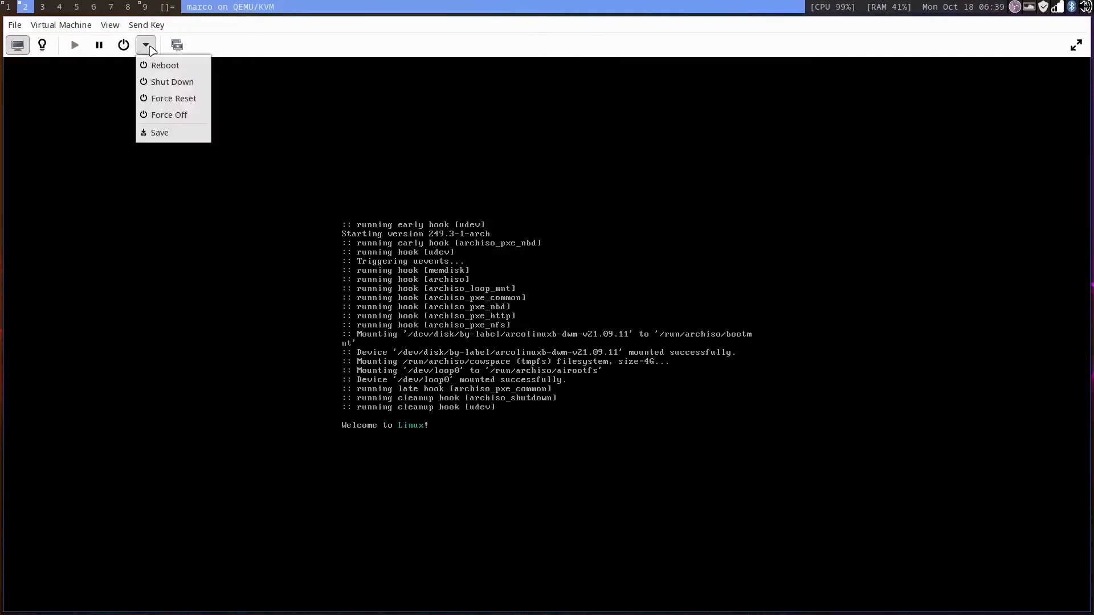
pyautogui.click(176, 116)
pyautogui.click(600, 371)
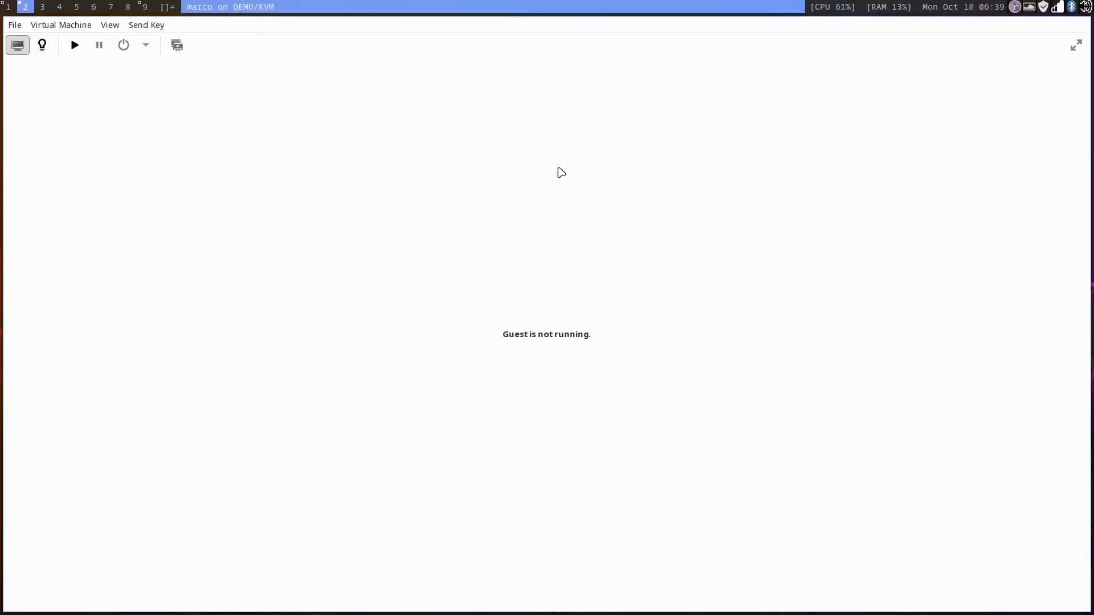
# Step: In the VM's boot options, disable SATA CDROM 1 and put VirtIO Disk 1 first in the boot order, then apply
pyautogui.click(41, 45)
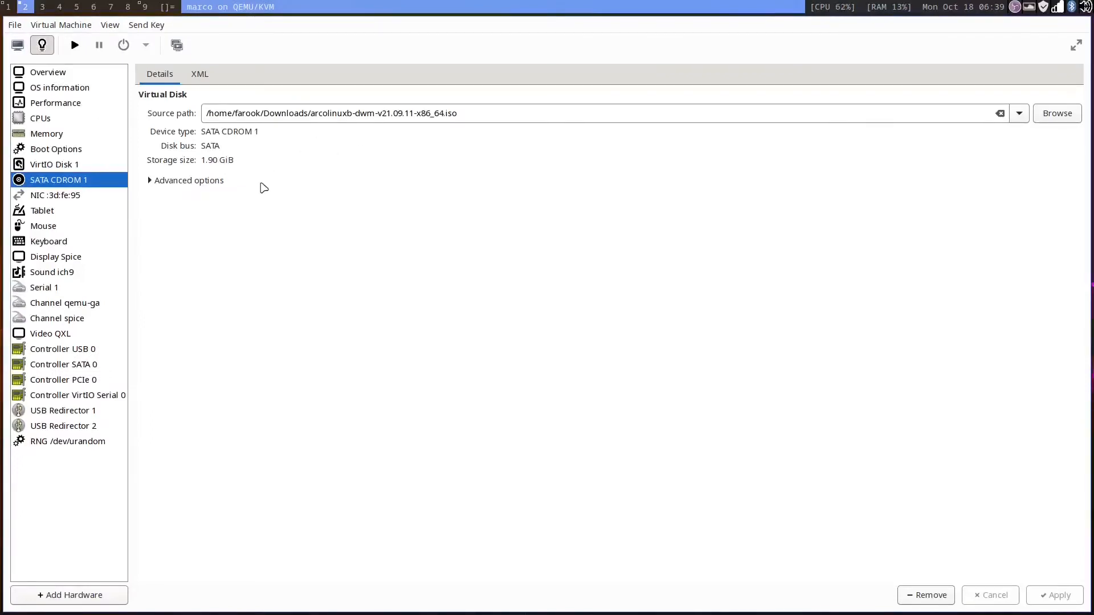
pyautogui.click(62, 168)
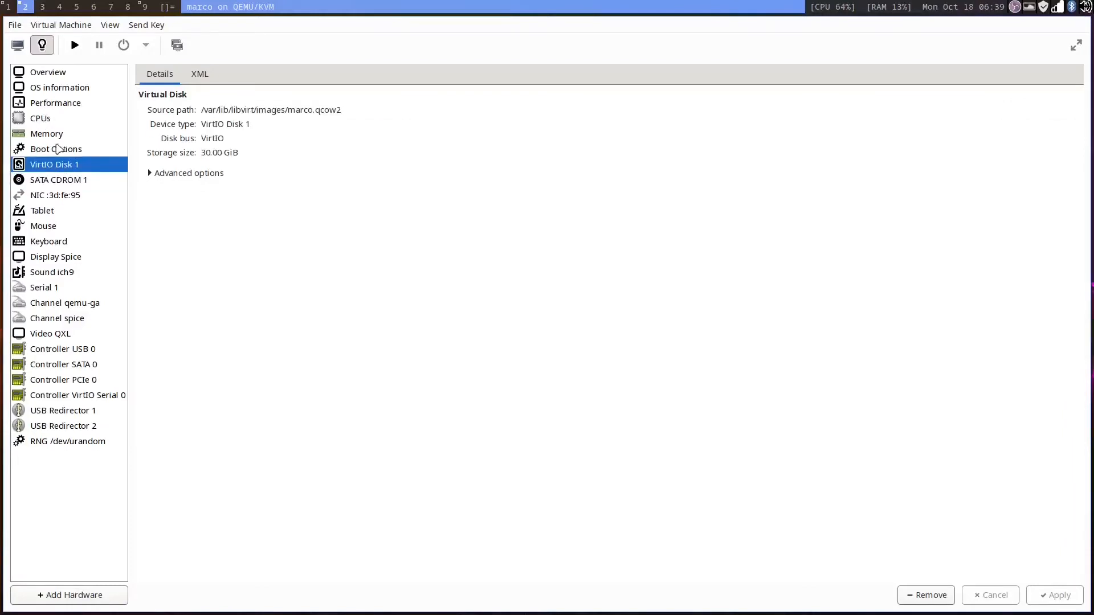
pyautogui.click(51, 152)
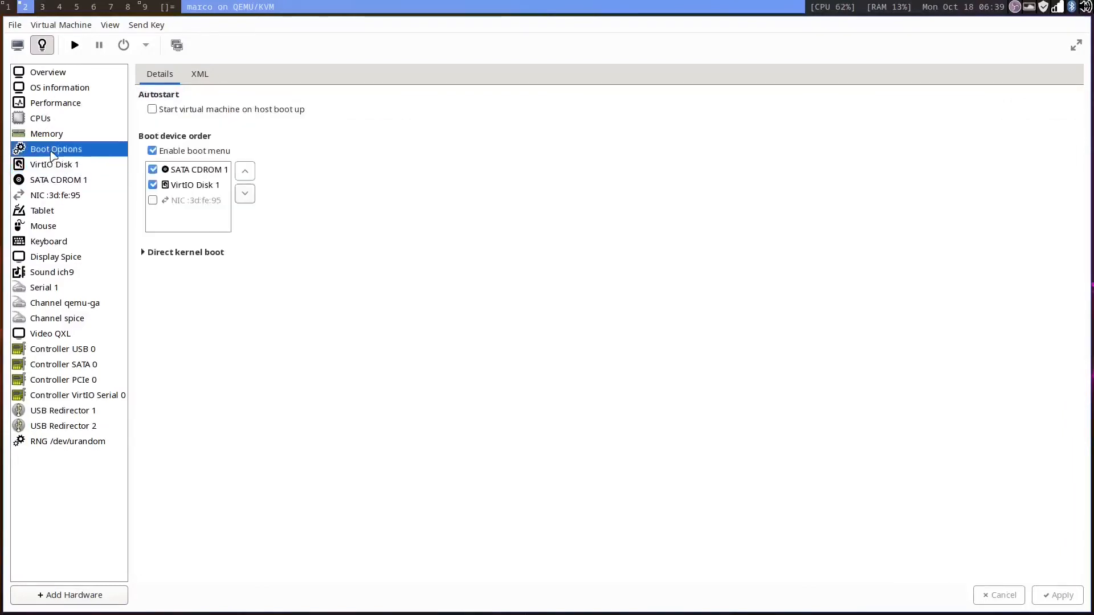
pyautogui.click(153, 169)
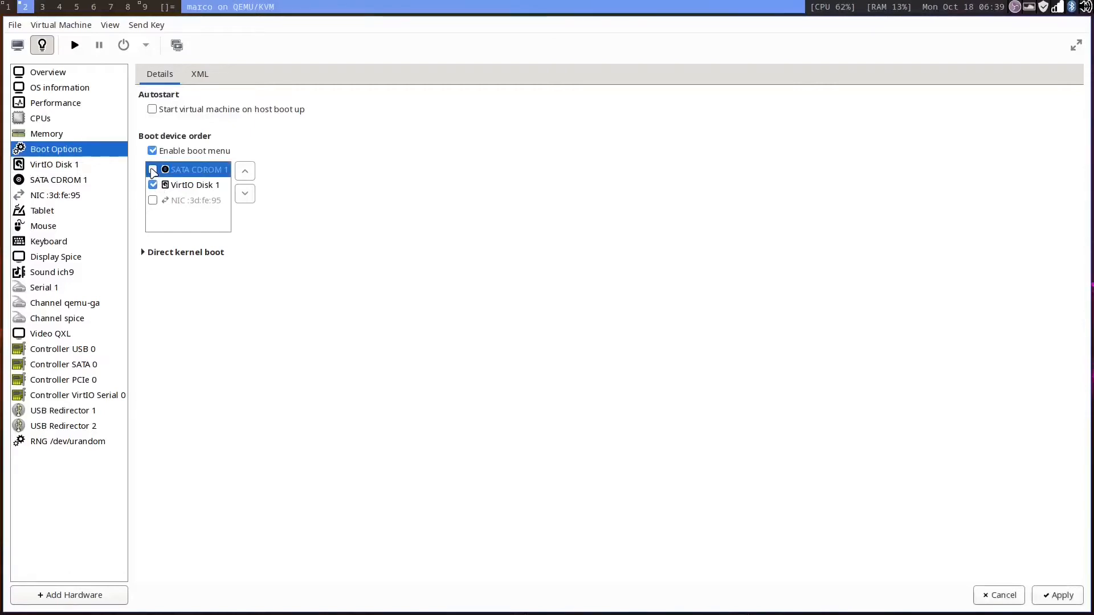
pyautogui.click(182, 185)
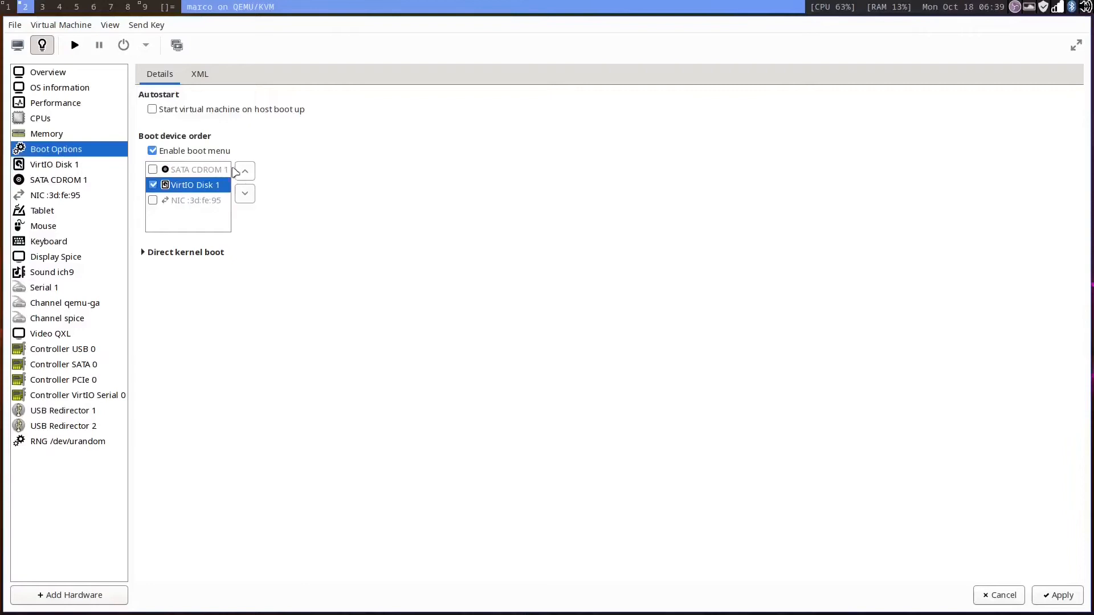
pyautogui.click(182, 169)
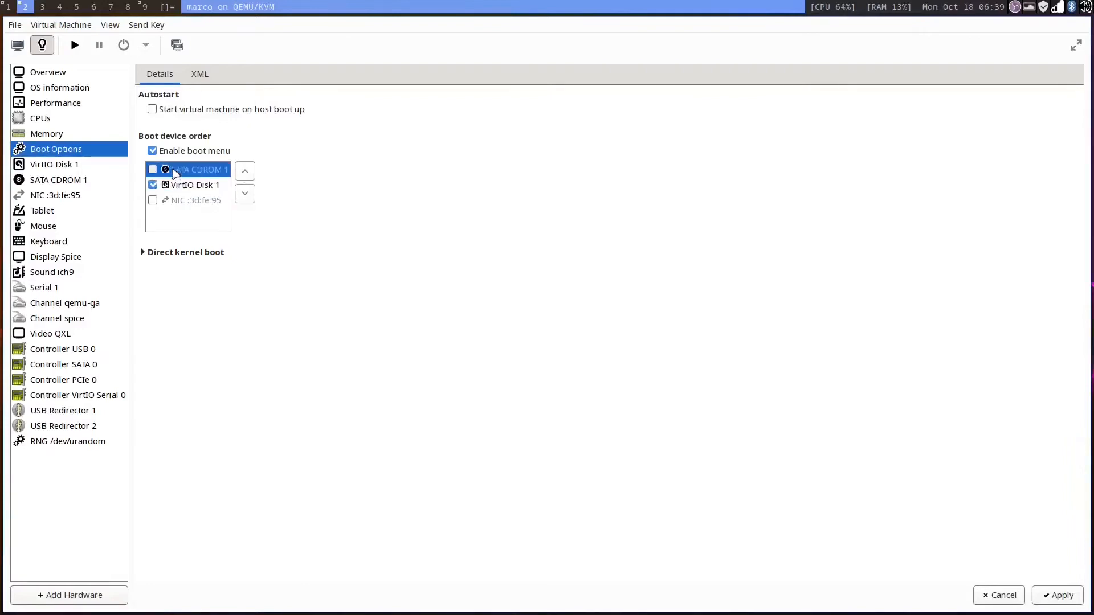
pyautogui.click(190, 184)
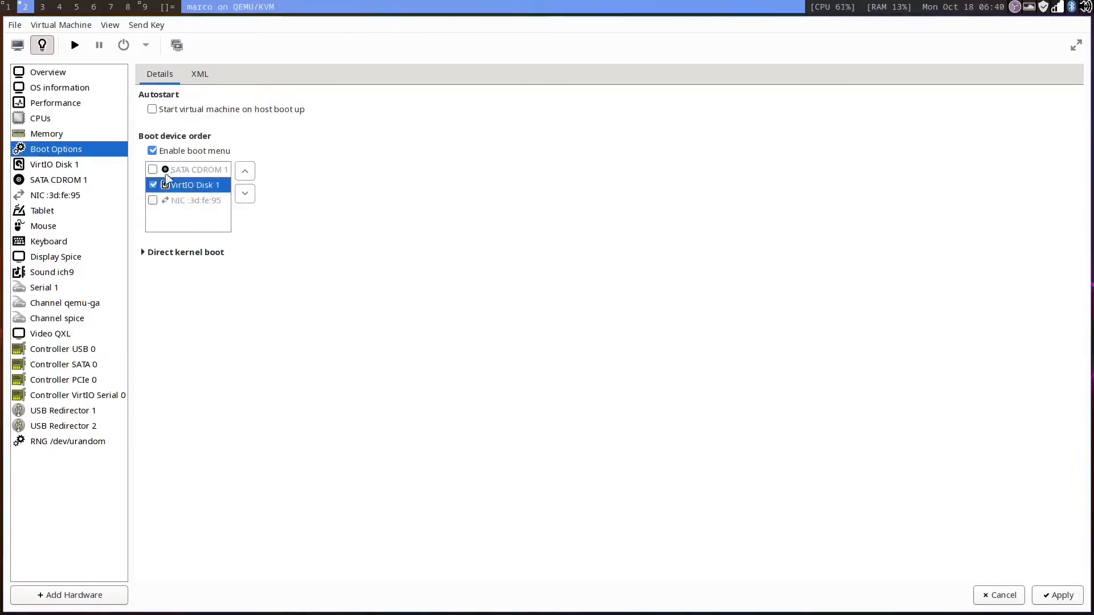
pyautogui.click(1069, 595)
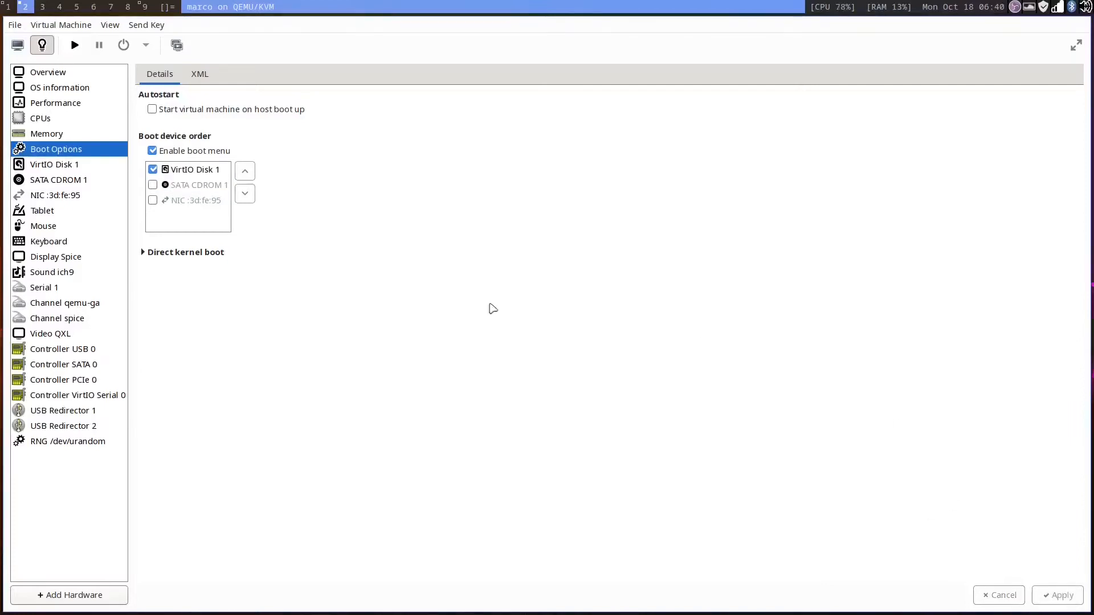
# Step: Return to the VM console, start the virtual machine and close the welcome application
pyautogui.click(24, 49)
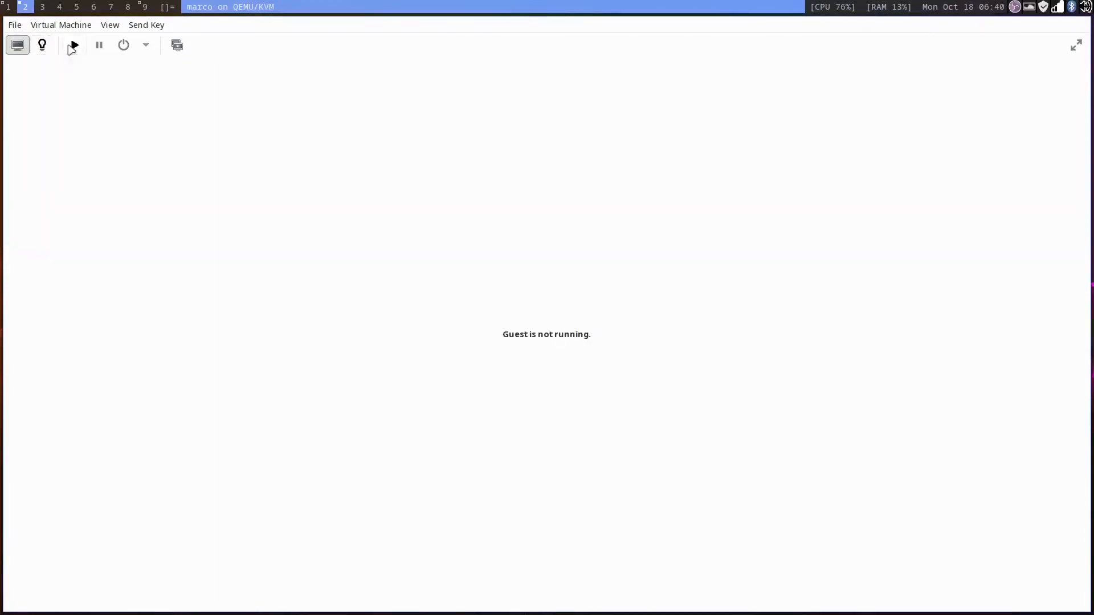
pyautogui.click(74, 45)
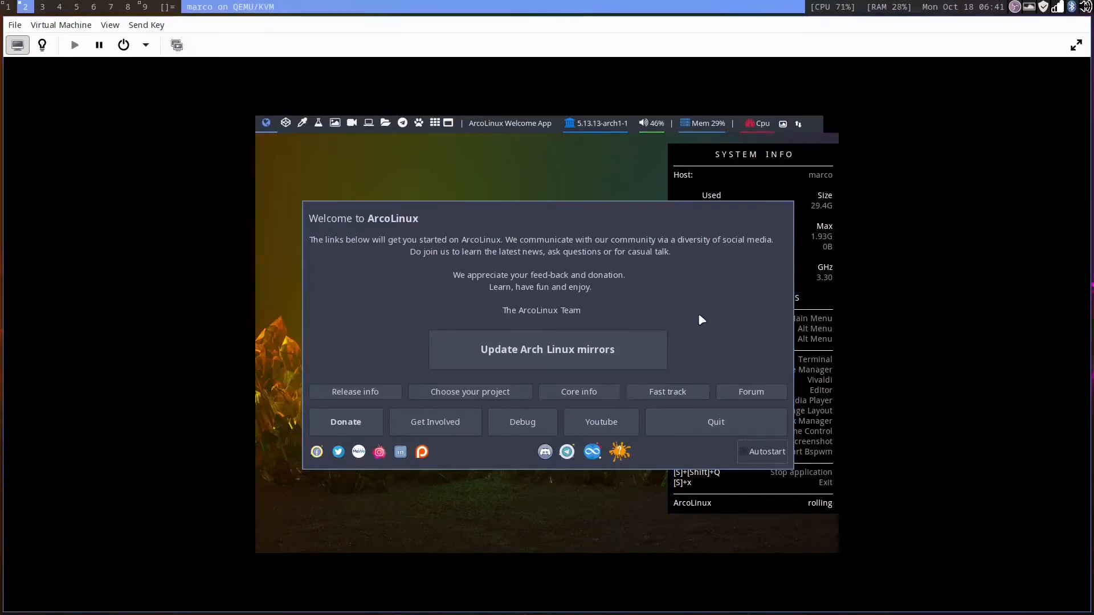
pyautogui.press('super+shift+q')
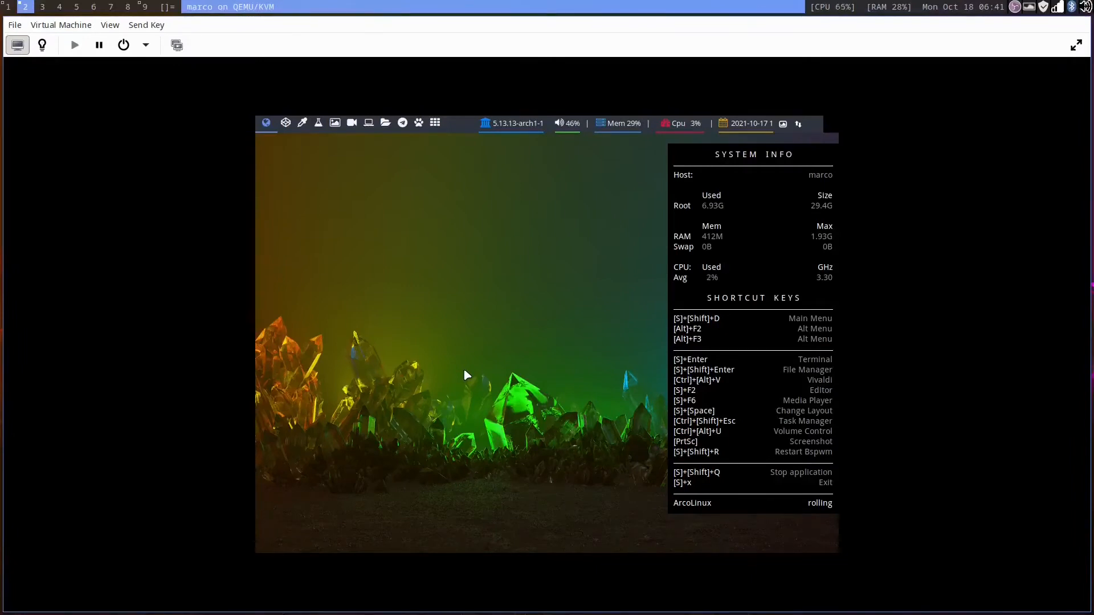
# Step: Open a terminal and list the available display modes with xrandr --query
pyautogui.press('super+Return')
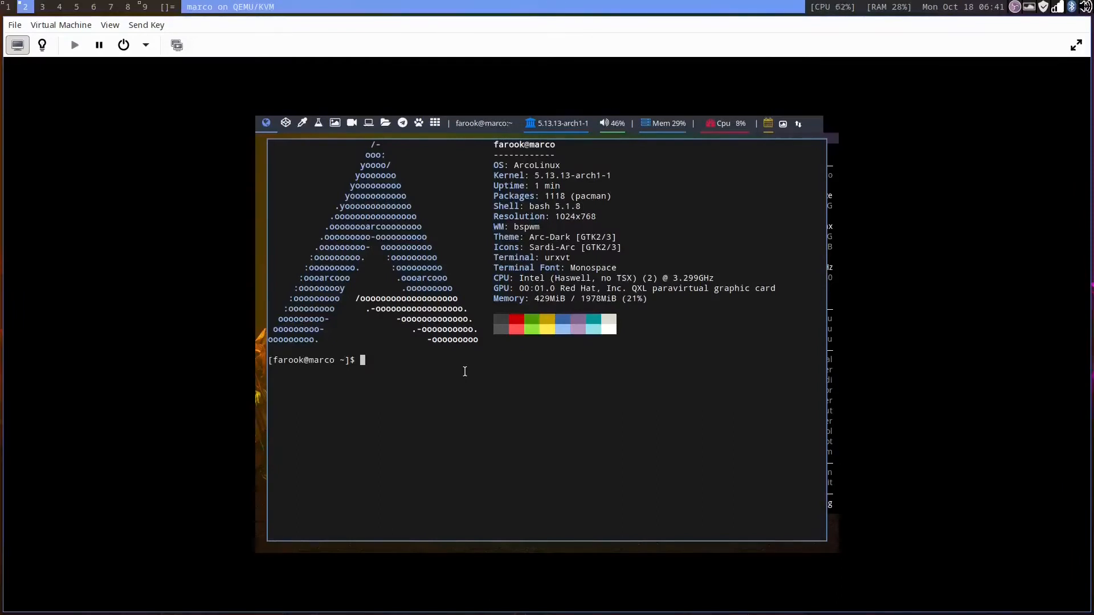
pyautogui.write('xrandr --query')
pyautogui.press('Return')
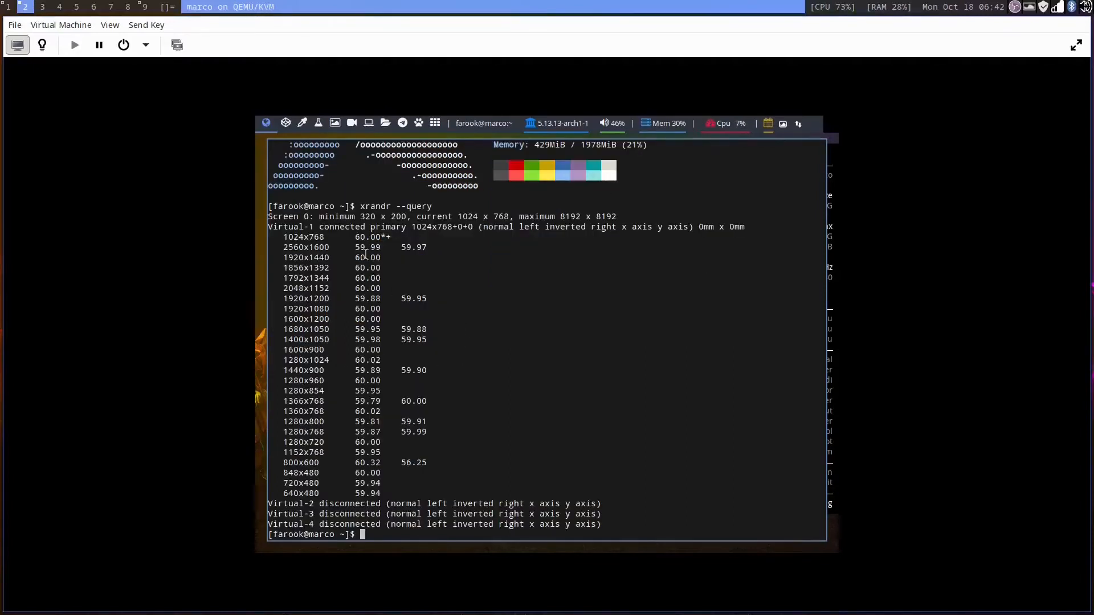
pyautogui.moveTo(279, 308); pyautogui.dragTo(331, 307)
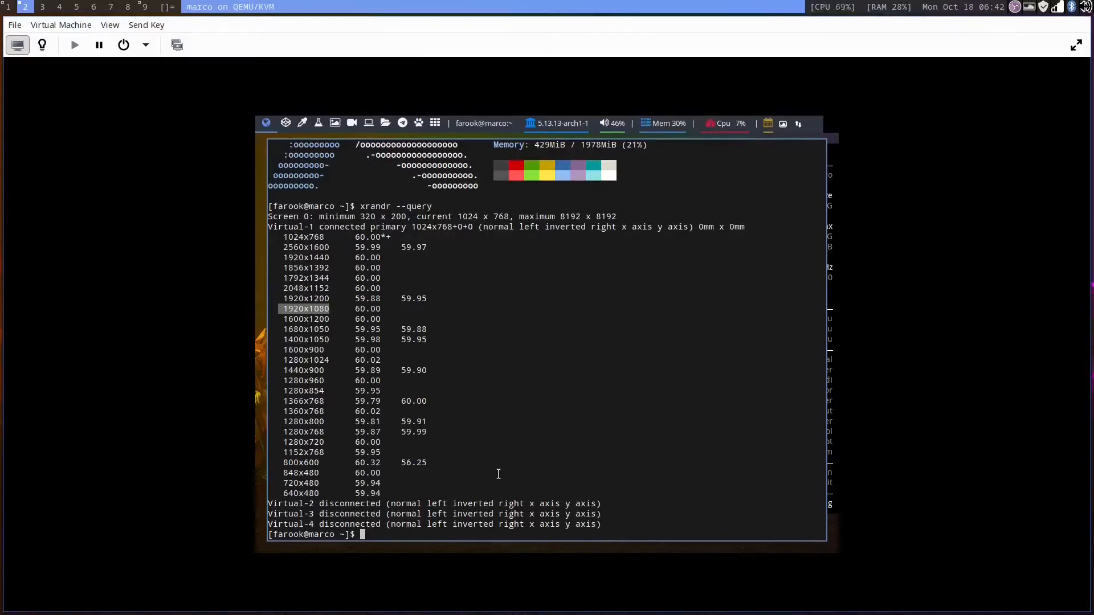
# Step: Create an executable vm_screen.sh script in the home folder using touch and chmod +x
pyautogui.write('touch vm_screen.sh &&')
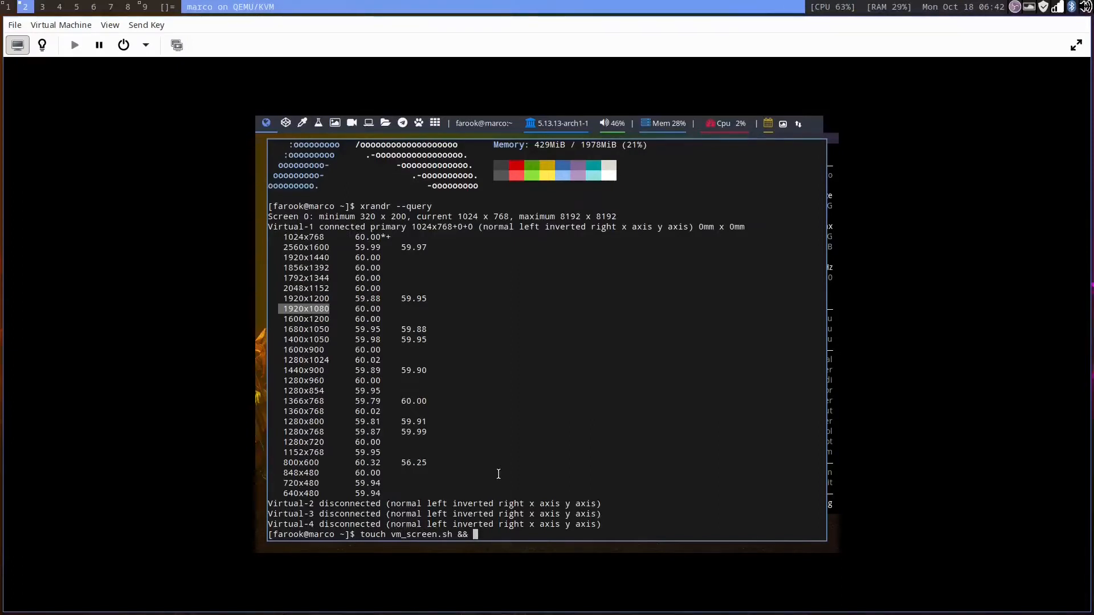
pyautogui.write('chmod +x ~/vm_screen.sh')
pyautogui.press('Return')
# Step: Edit ~/vm_screen.sh in vim to contain a #!/bin/bash line and xrandr -s 1920x1080, then save and quit
pyautogui.write('vim ~/vm_screen.sh')
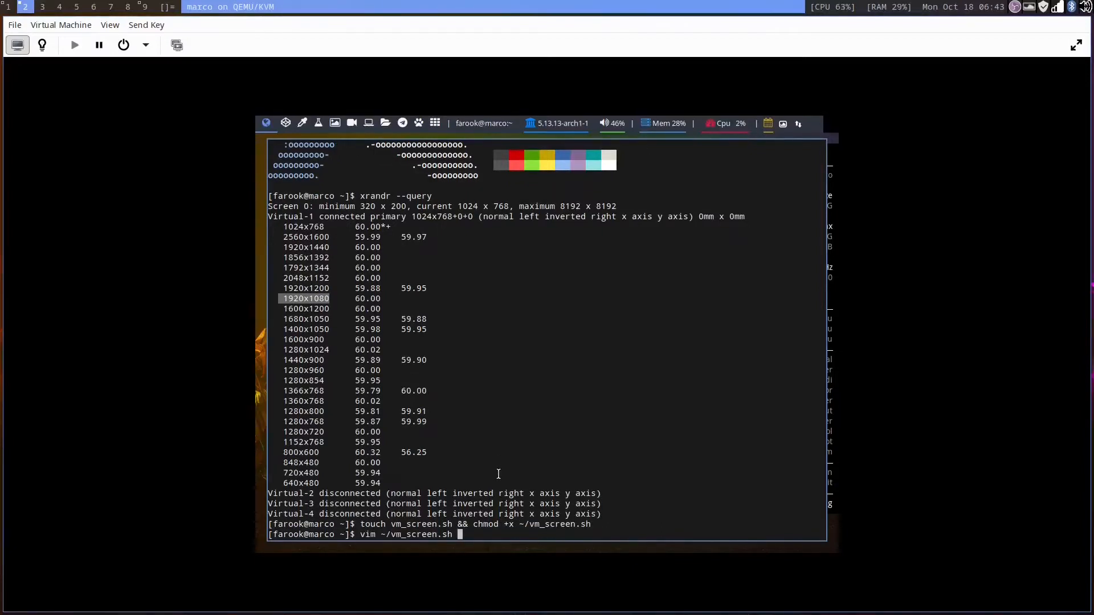
pyautogui.press('Return')
pyautogui.write('i#!')
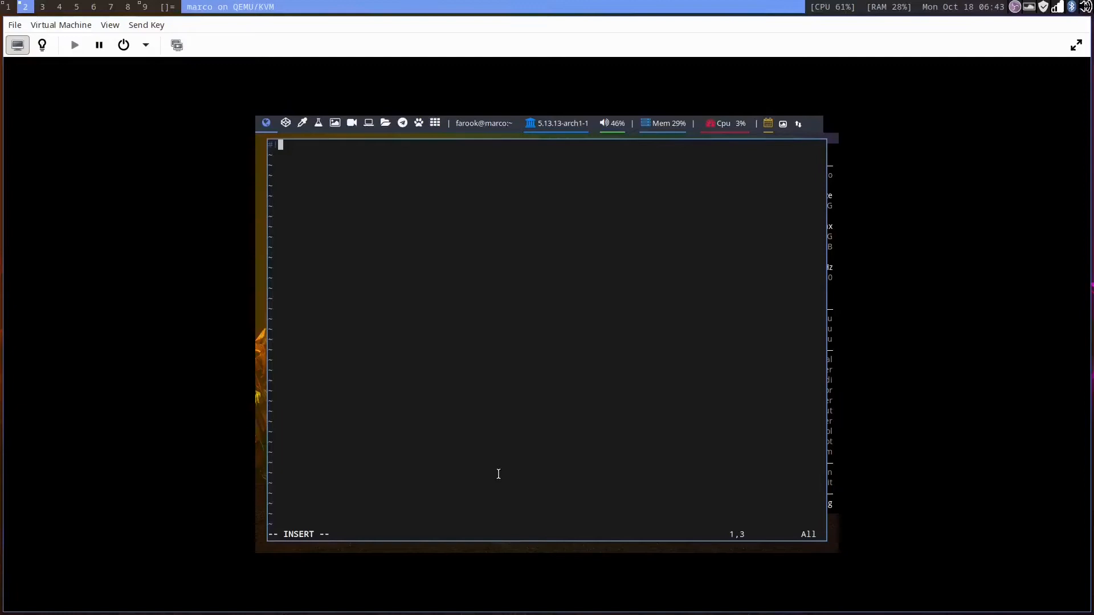
pyautogui.write('/bin/bash')
pyautogui.press('Return')
pyautogui.press('Return')
pyautogui.write('xrandr -s 1920x1080')
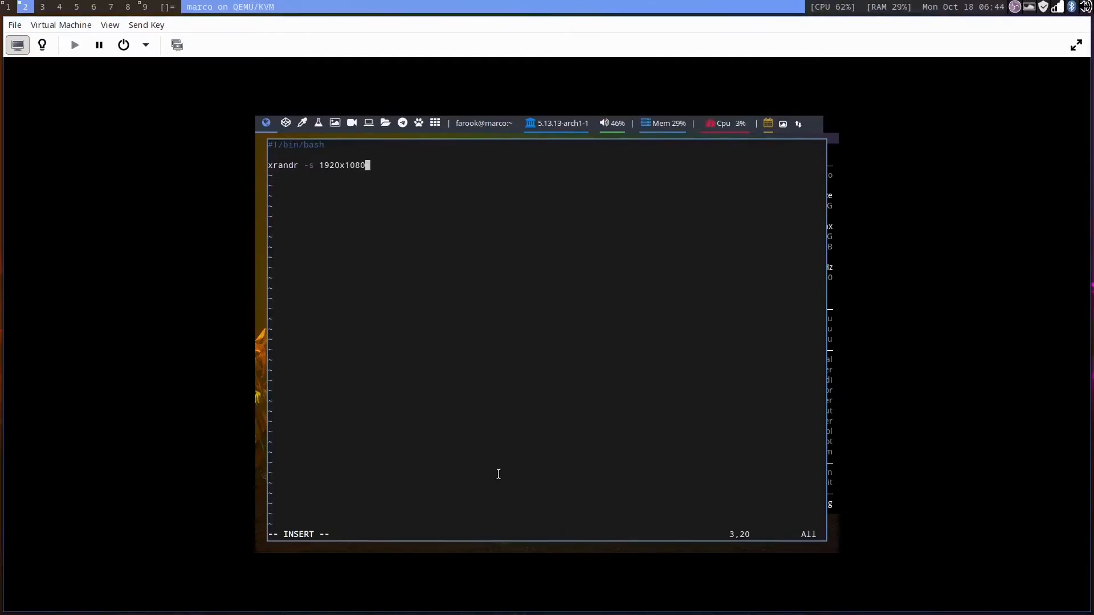
pyautogui.press('Escape')
pyautogui.hotkey('shift', ';')
pyautogui.write('wq')
pyautogui.press('Return')
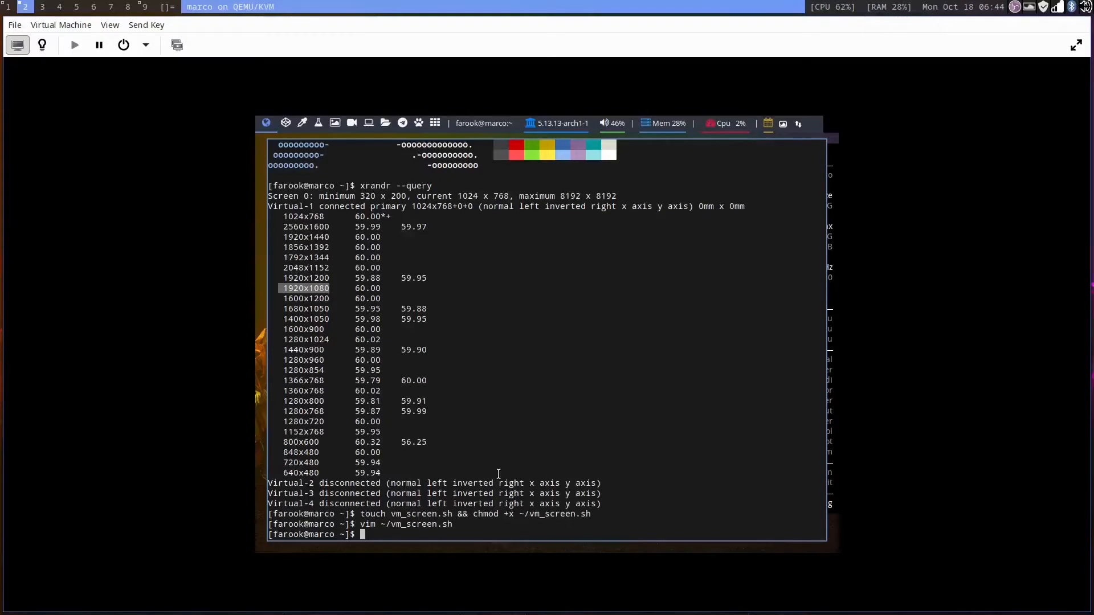
# Step: Open ~/.xsession in vim, add the line exec ~/vm_screen.sh & at the end, and save
pyautogui.write('vim ~/.xsession')
pyautogui.press('Return')
pyautogui.press('j')
pyautogui.press('j')
pyautogui.press('j')
pyautogui.press('j')
pyautogui.press('j')
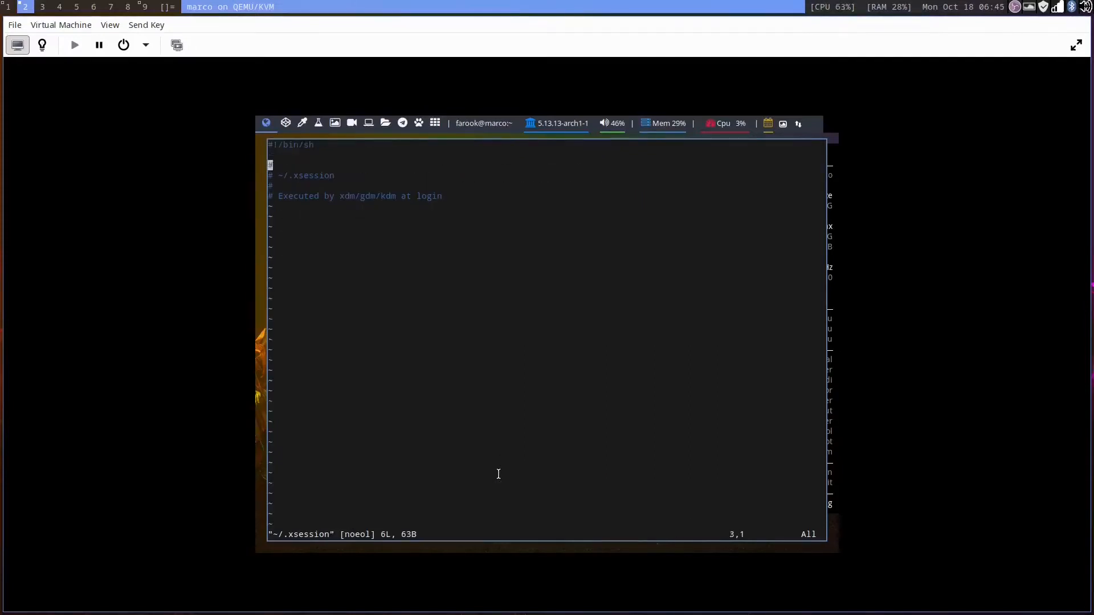
pyautogui.press('o')
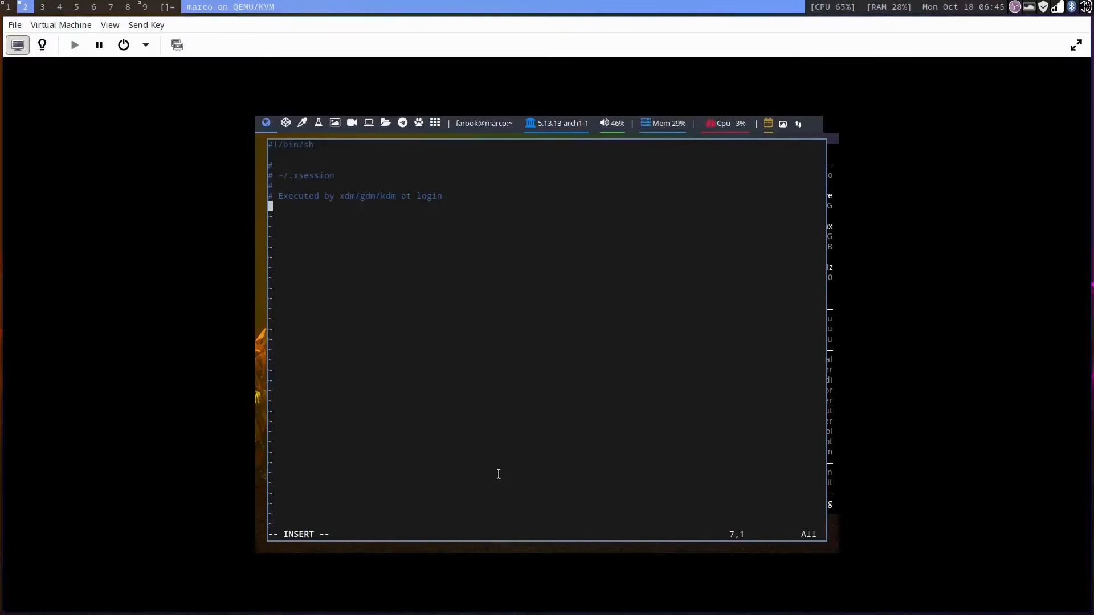
pyautogui.write('exec ~/vm_screen.sh &')
pyautogui.press('Escape')
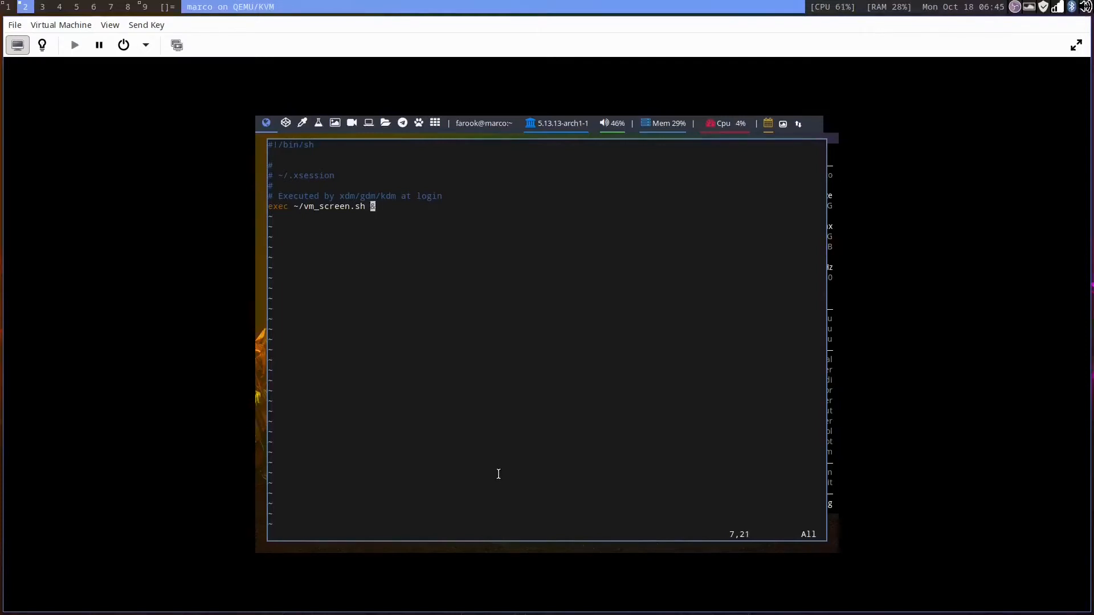
pyautogui.write(':wq')
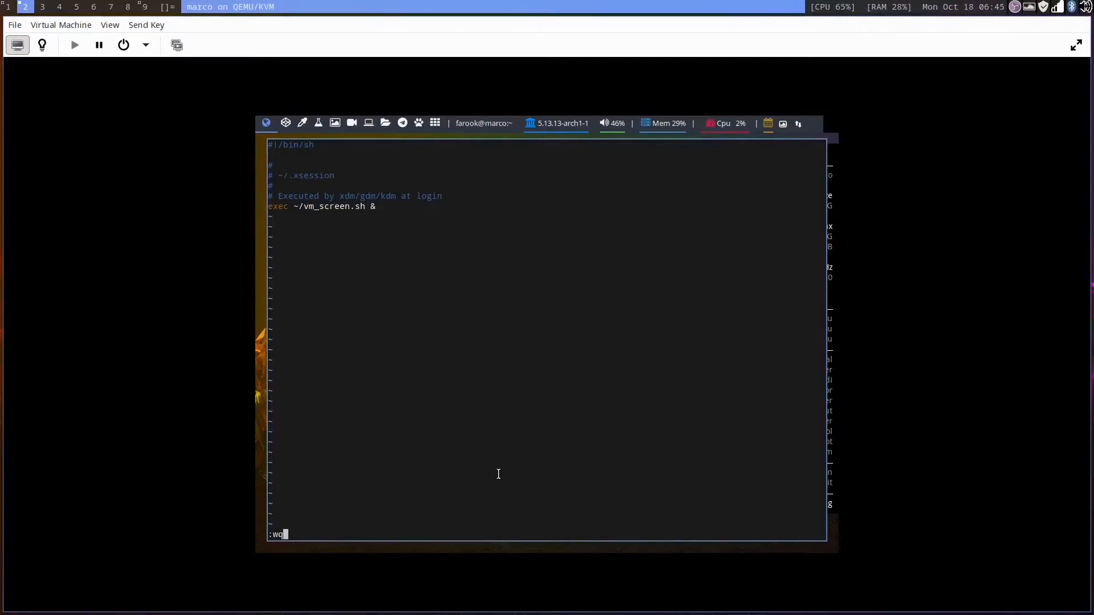
pyautogui.press('Return')
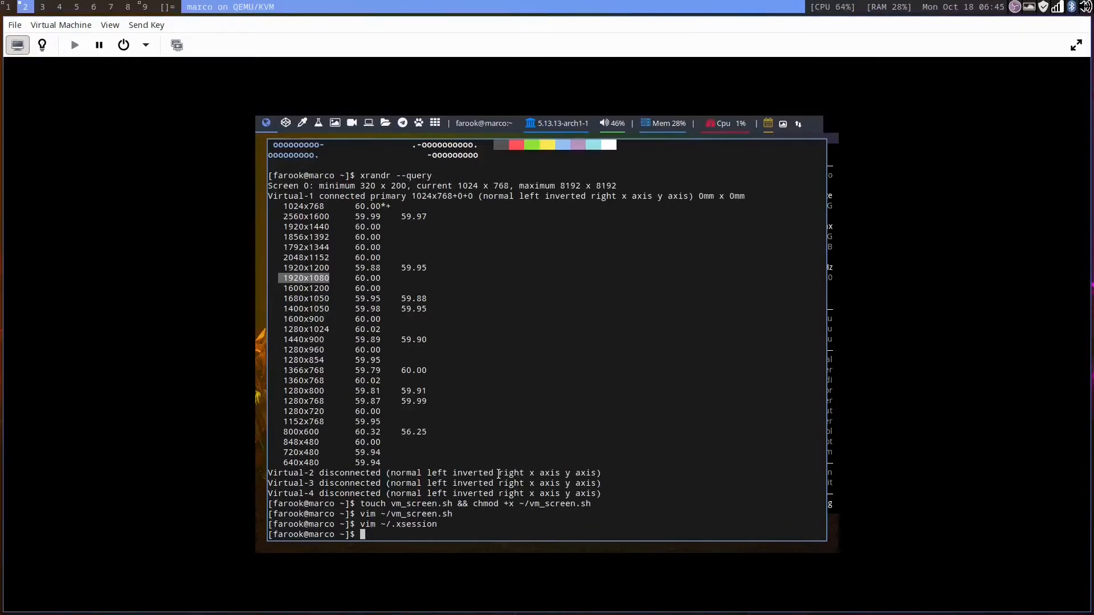
# Step: Log out of the session and log back in by entering the account password
pyautogui.press('super+x')
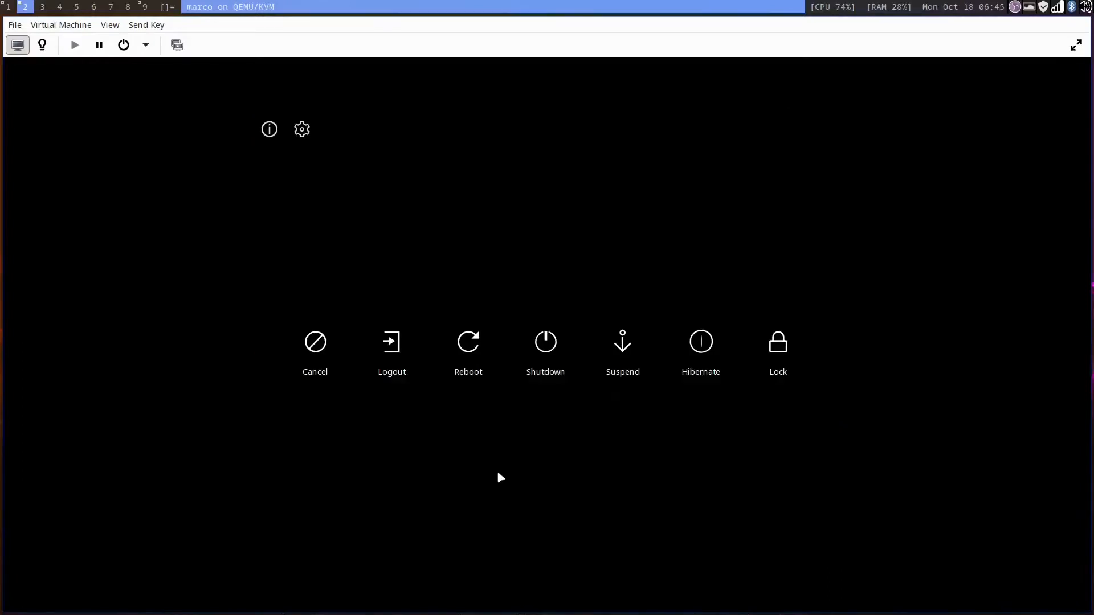
pyautogui.click(393, 344)
pyautogui.press('Return')
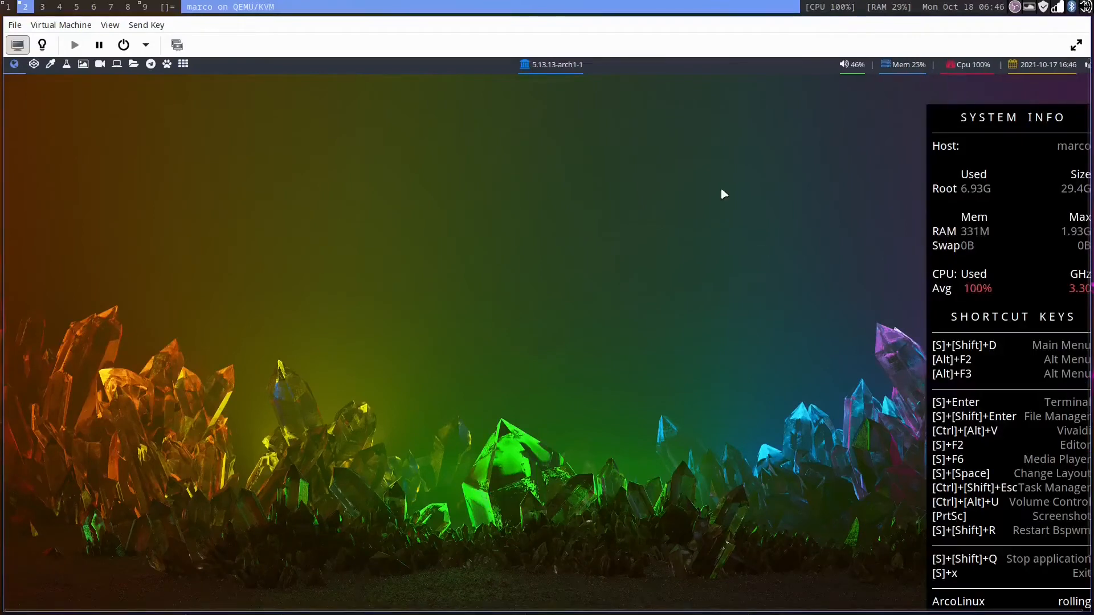
# Step: Switch the VM viewer to fullscreen and open a terminal
pyautogui.click(1075, 45)
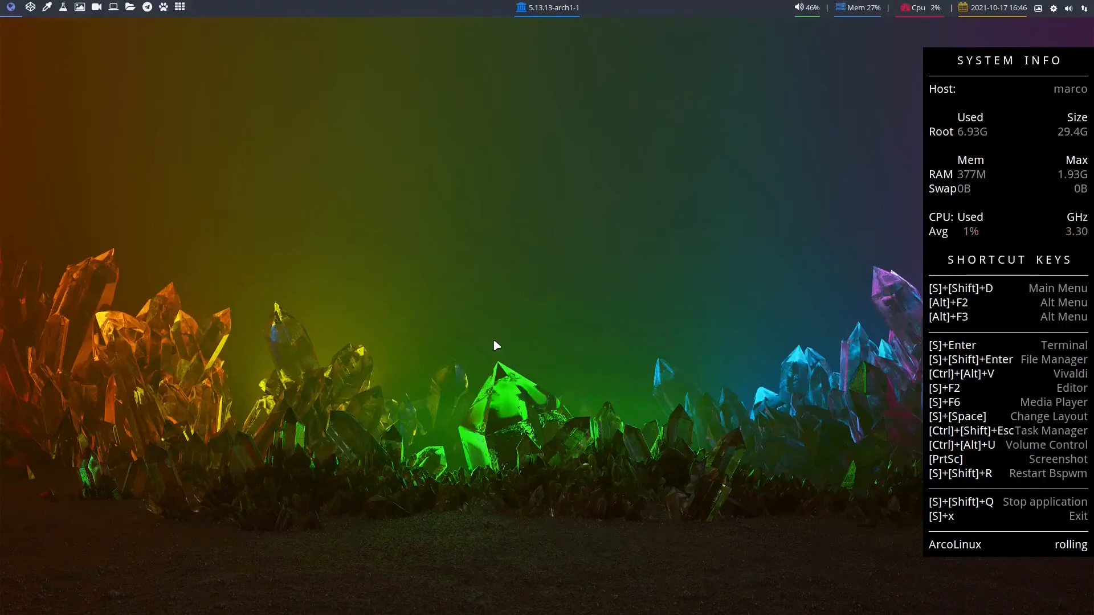
pyautogui.press('super+Return')
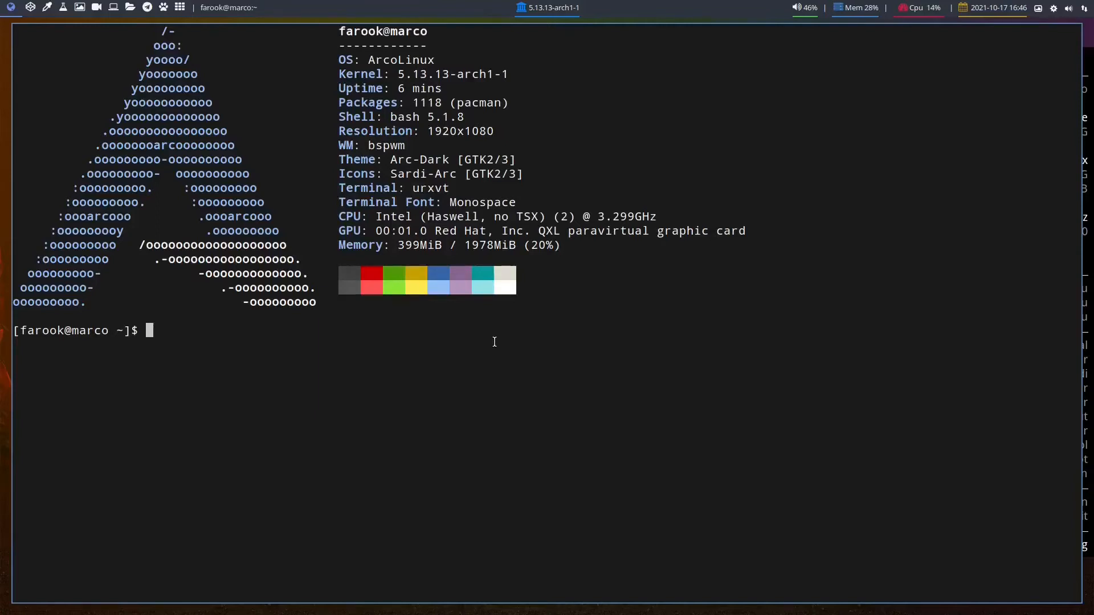
# Step: Run setxkbmap -model pc105 -layout "us,th" -option 'grp:alt_shift_toggle' to add a Thai layout switched with Alt+Shift
pyautogui.write('sdsf')
pyautogui.press('BackSpace')
pyautogui.press('BackSpace')
pyautogui.press('BackSpace')
pyautogui.press('BackSpace')
pyautogui.write('set')
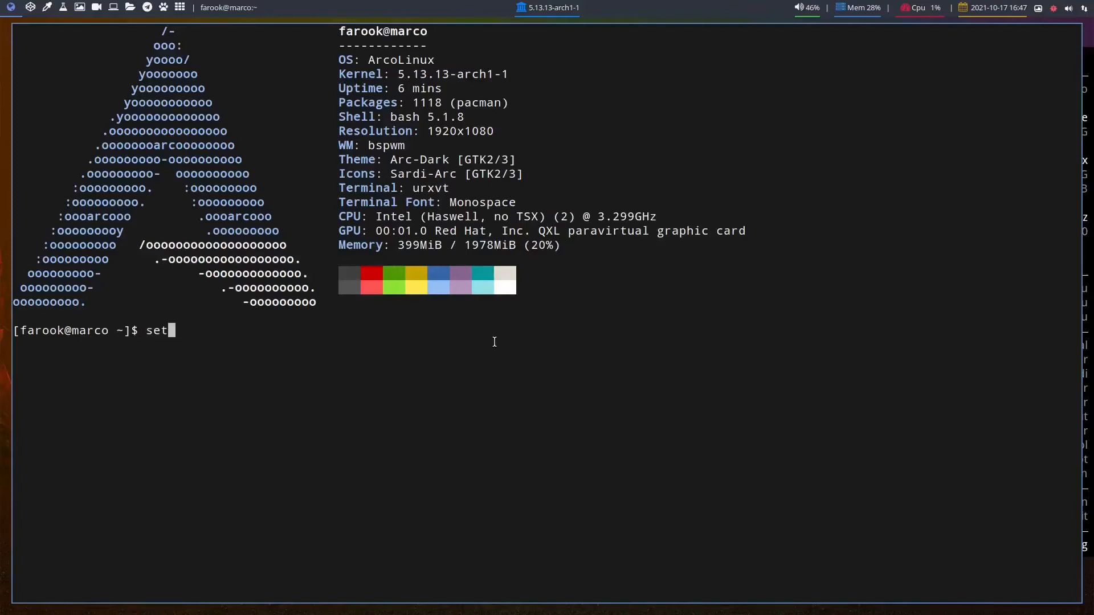
pyautogui.write('xkbmap -model pc1')
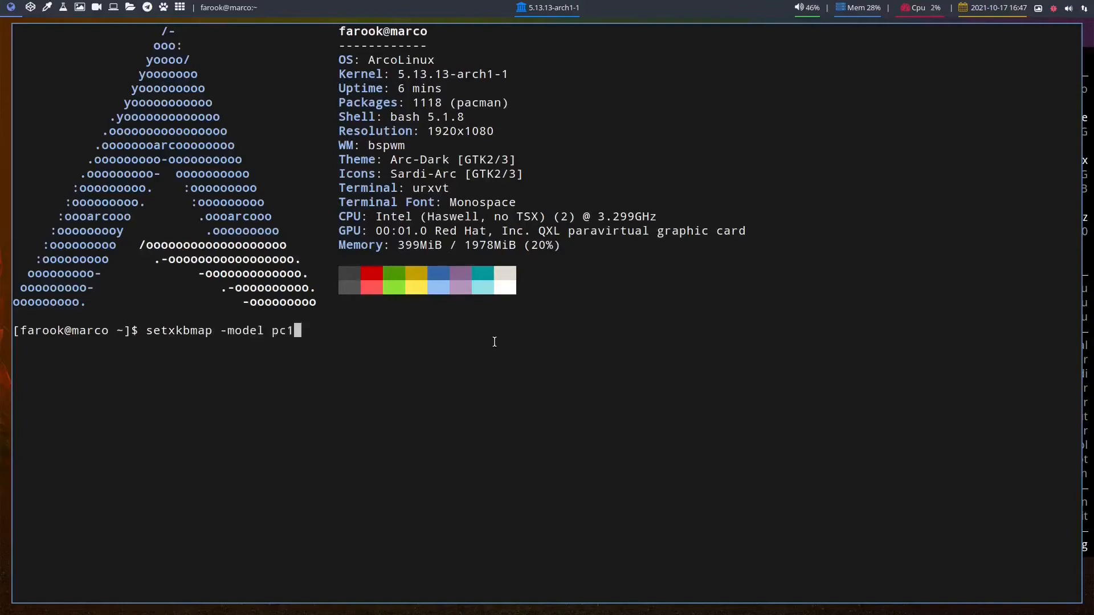
pyautogui.write('05 -layout "us,th" -option')
pyautogui.write(" 'grp:alt_shift'")
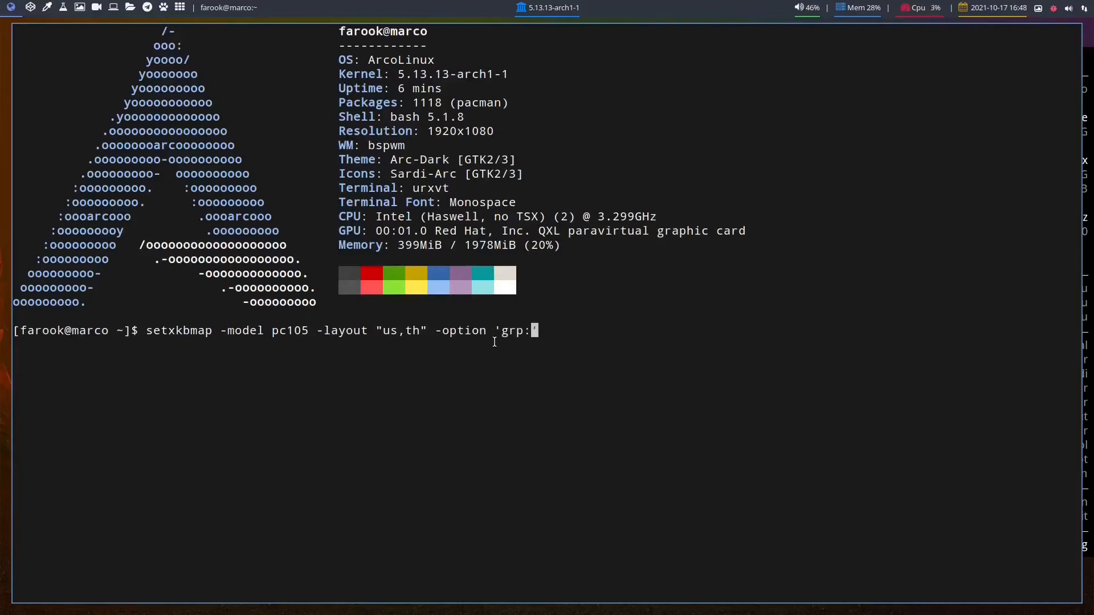
pyautogui.write('_toggle')
pyautogui.press('End')
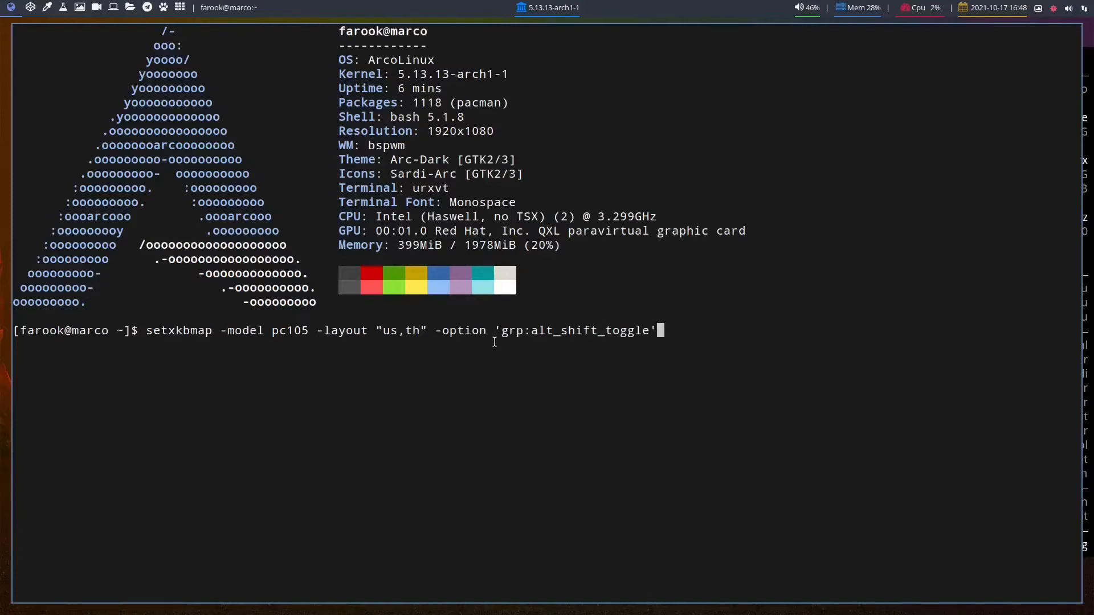
pyautogui.press('Return')
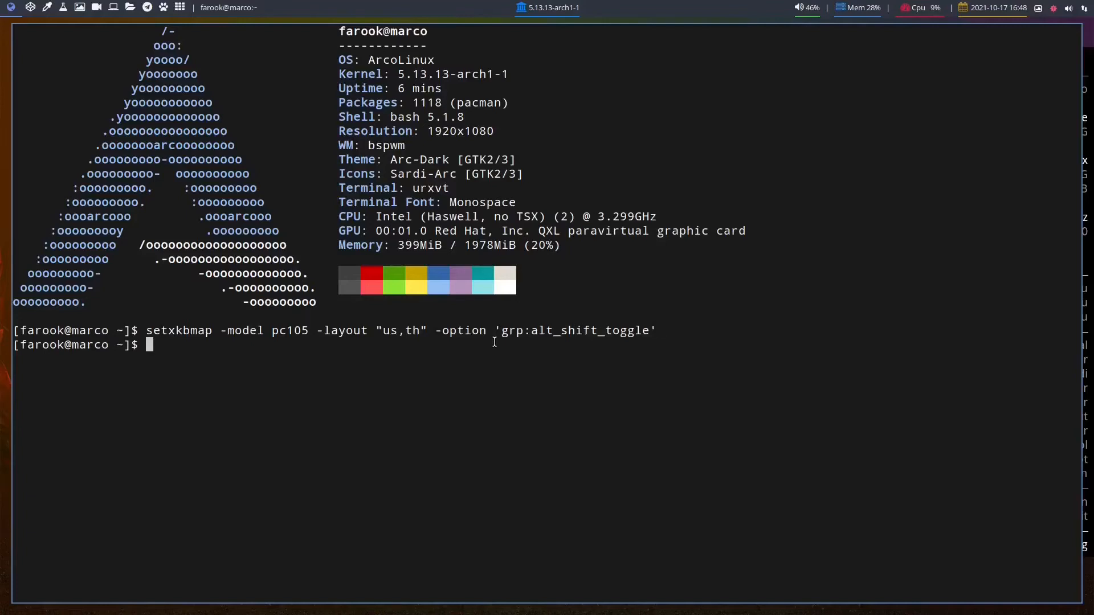
# Step: Test the layout switching by typing sample text in English and Thai in the terminal
pyautogui.press('super+Return')
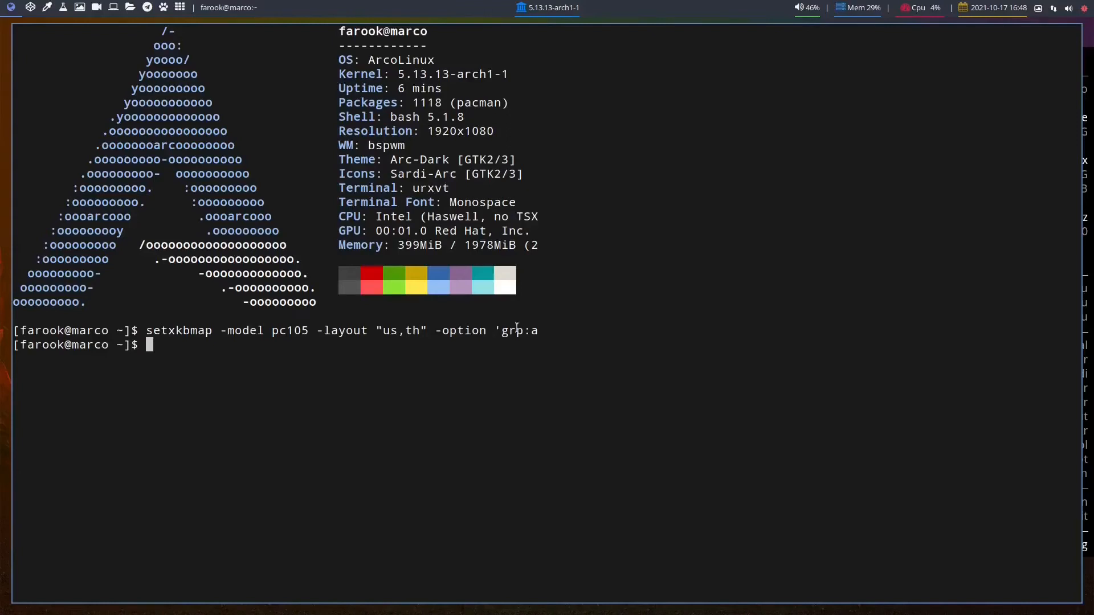
pyautogui.write('sdsd')
pyautogui.write('หก')
pyautogui.moveTo(448, 190); pyautogui.dragTo(398, 190)
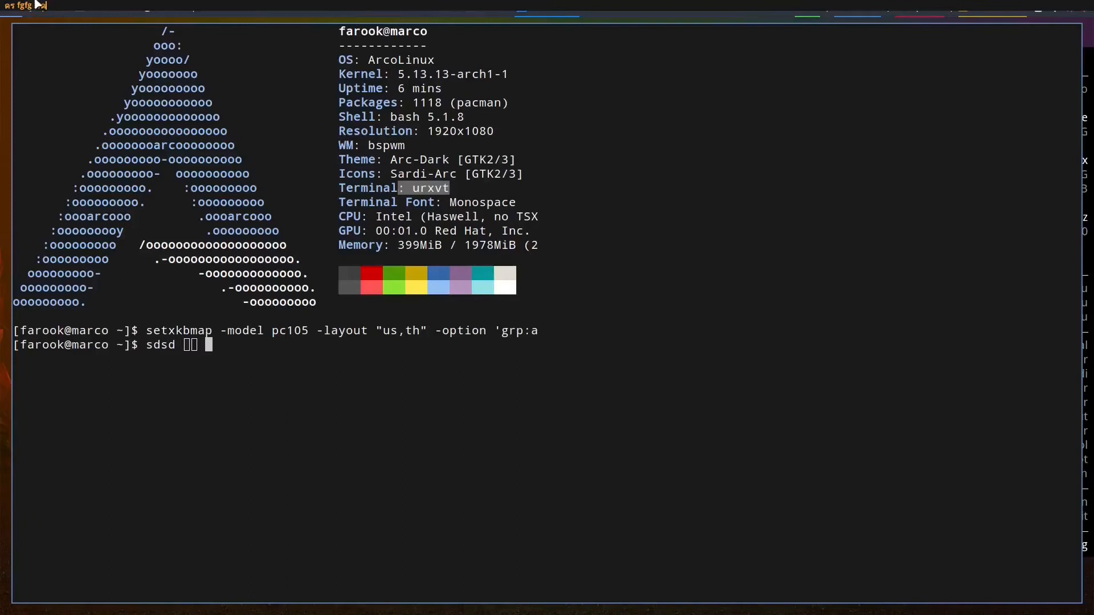
pyautogui.press('BackSpace')
pyautogui.press('BackSpace')
pyautogui.press('BackSpace')
pyautogui.press('BackSpace')
pyautogui.press('BackSpace')
pyautogui.press('BackSpace')
pyautogui.press('BackSpace')
pyautogui.press('BackSpace')
pyautogui.press('BackSpace')
pyautogui.press('BackSpace')
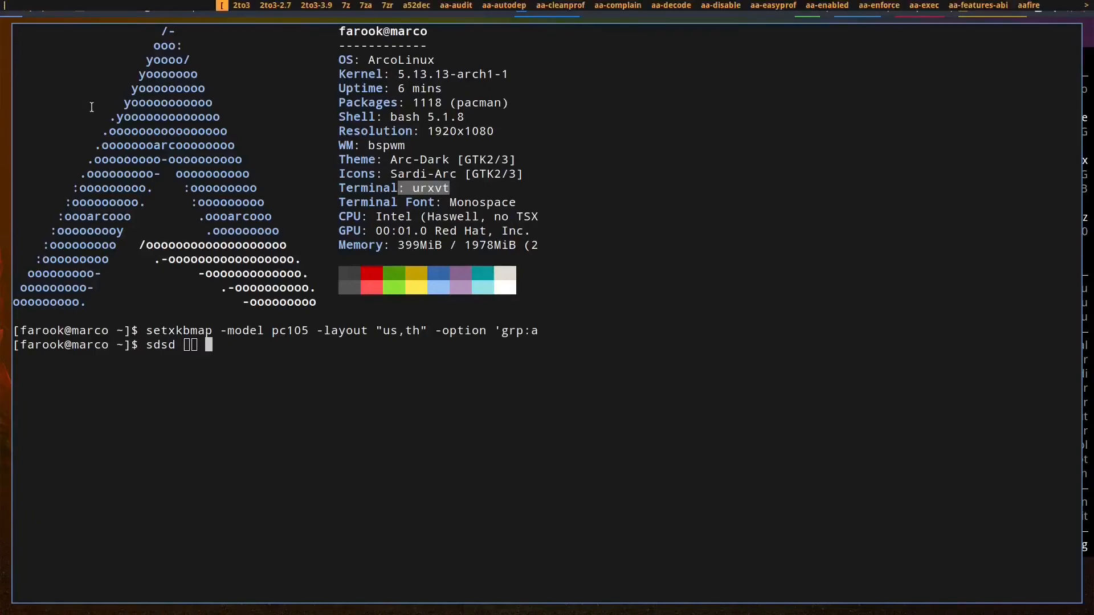
pyautogui.press('Escape')
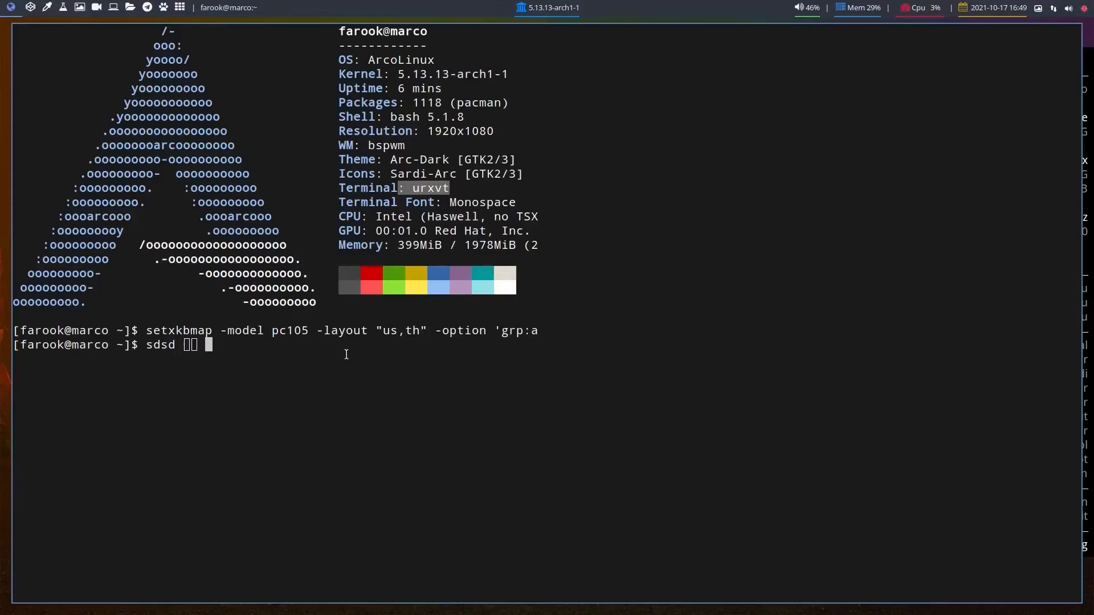
# Step: Log out of the session and pick the Dwm session on the login screen
pyautogui.press('super+x')
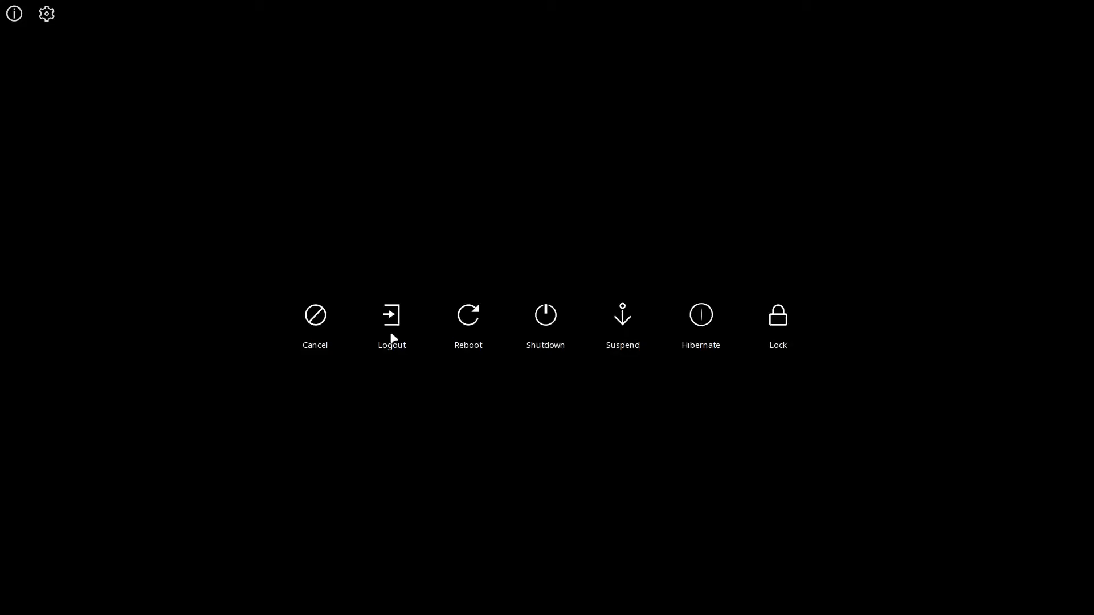
pyautogui.click(392, 319)
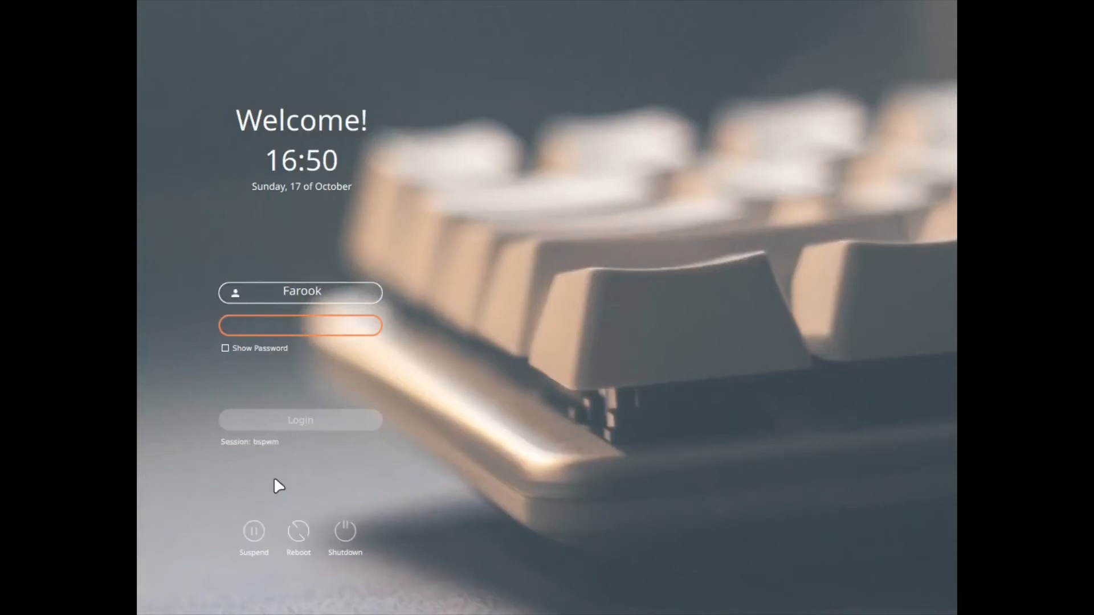
pyautogui.click(252, 440)
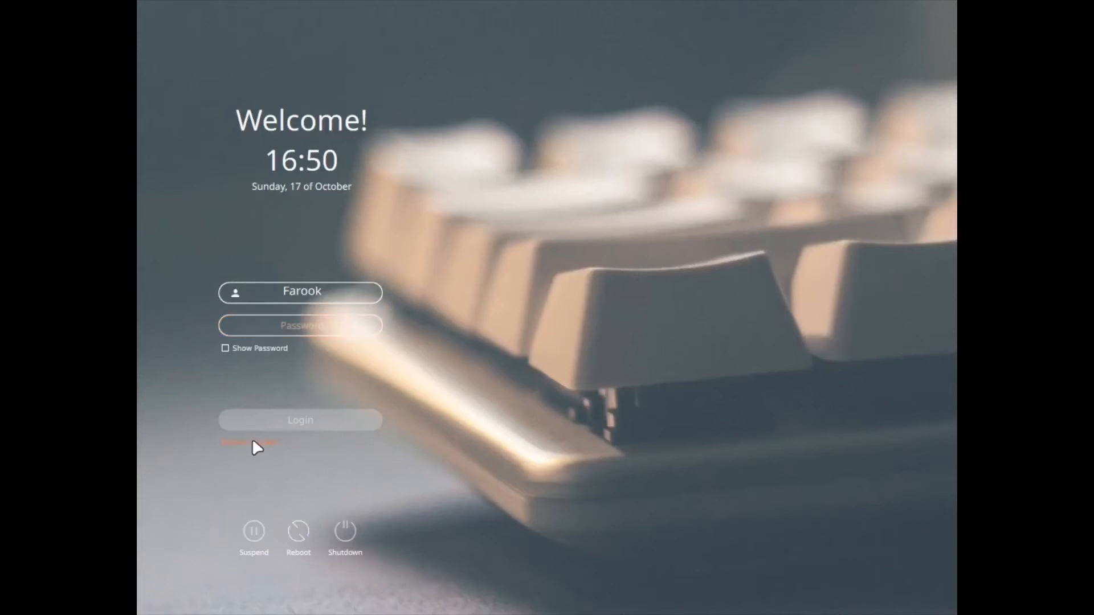
pyautogui.click(252, 442)
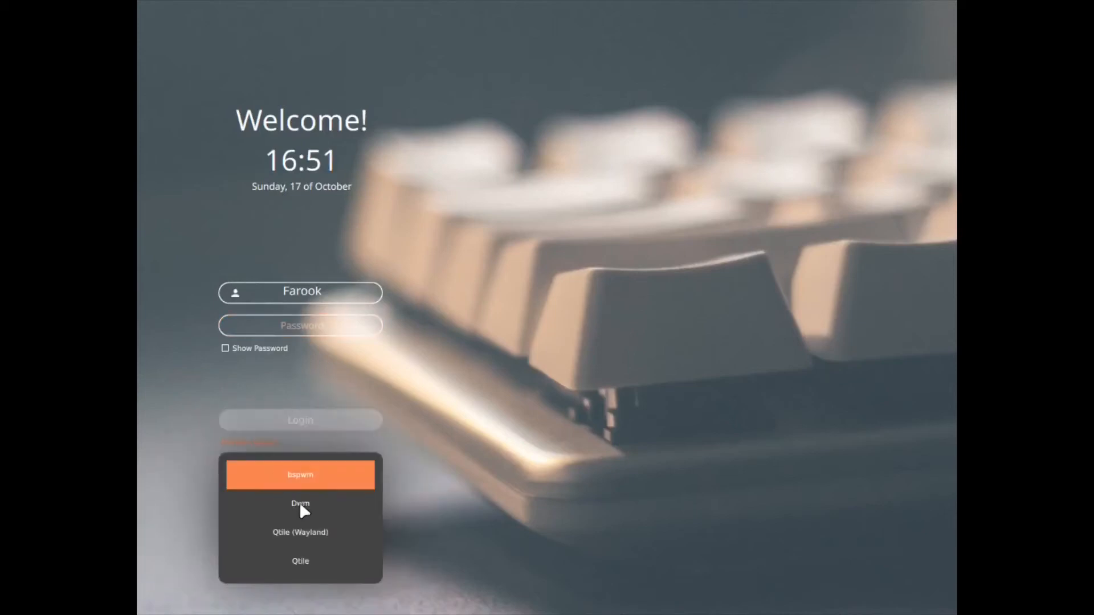
pyautogui.click(300, 504)
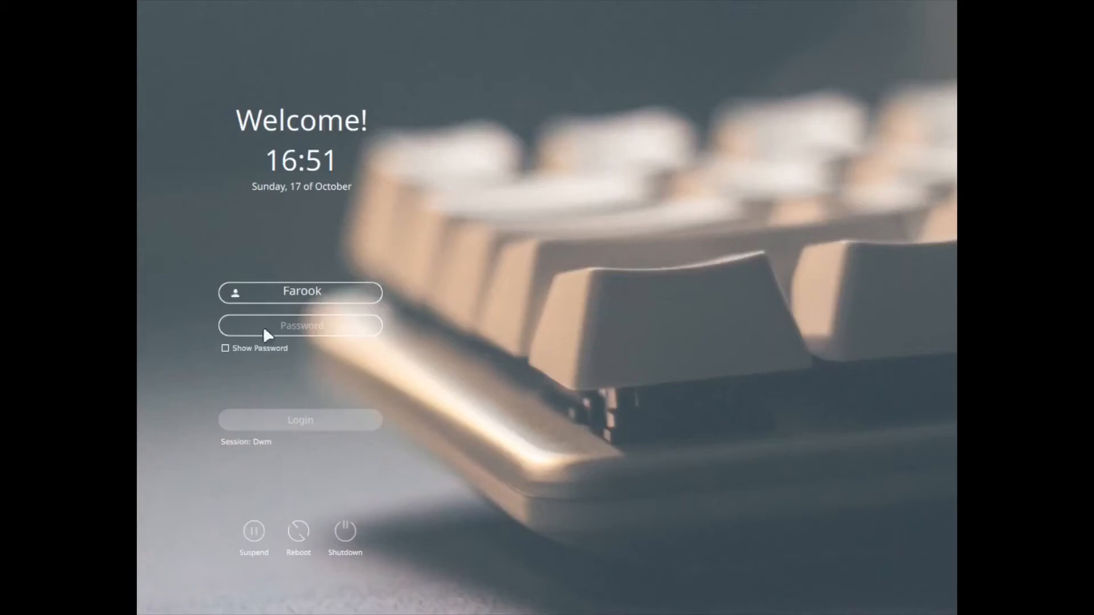
# Step: Enter the account password and log in to the Dwm session
pyautogui.click(310, 328)
pyautogui.write('••••')
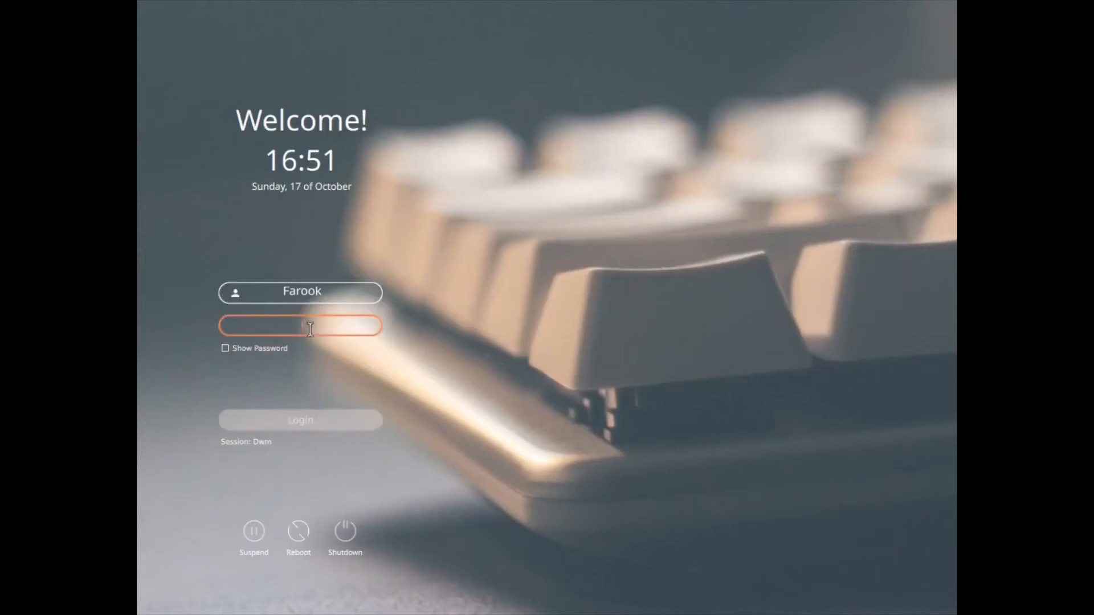
pyautogui.press('Return')
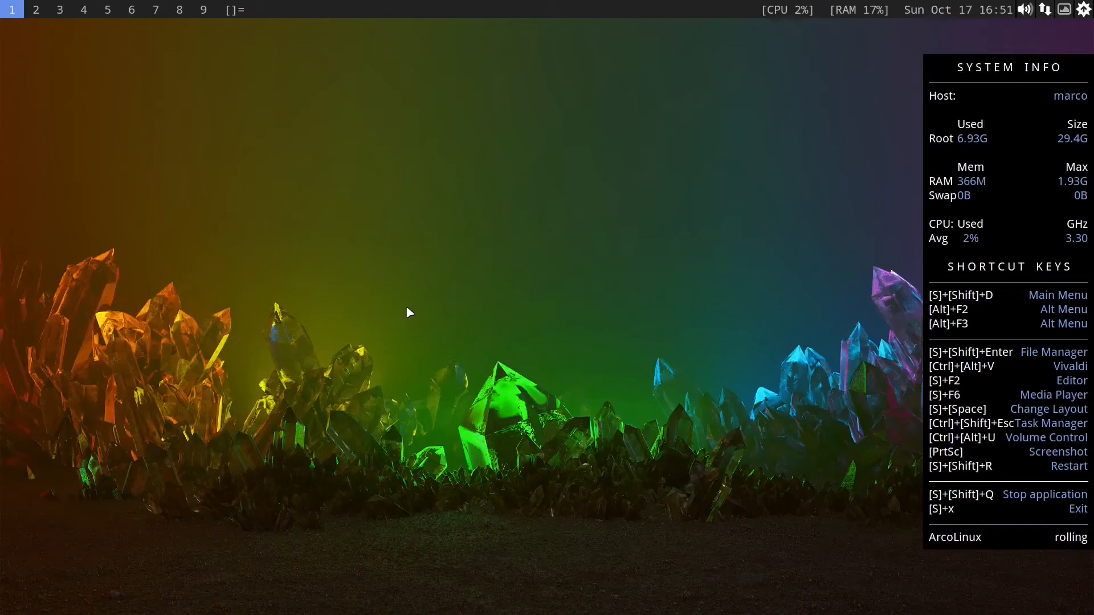
# Step: Launch ArcoLinux Tweak Tool from the application finder and authenticate with the account password
pyautogui.hotkey('alt', 'F3')
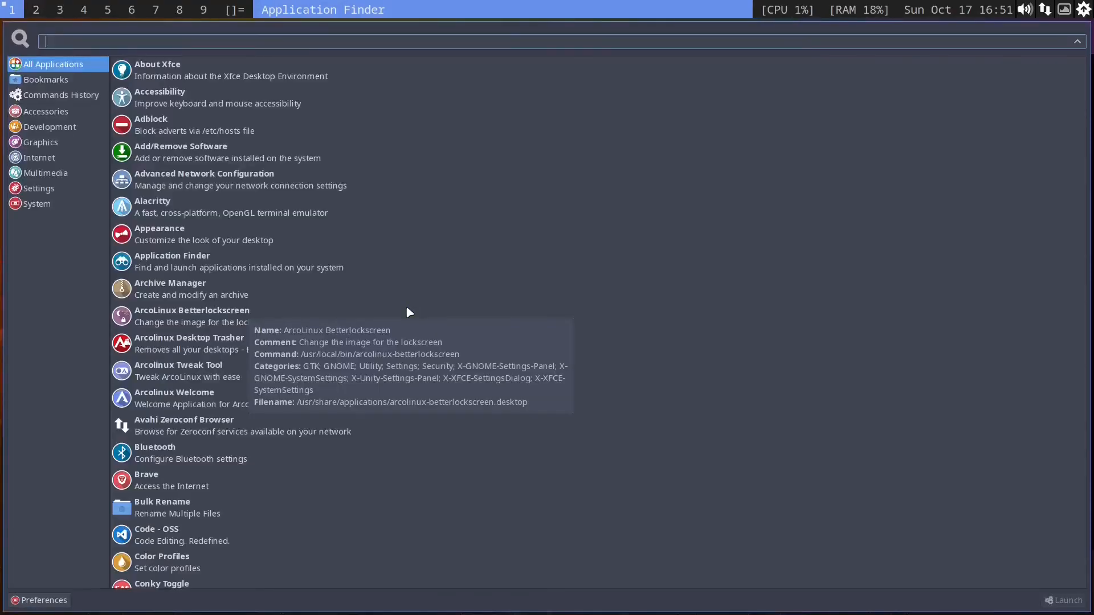
pyautogui.write('twea')
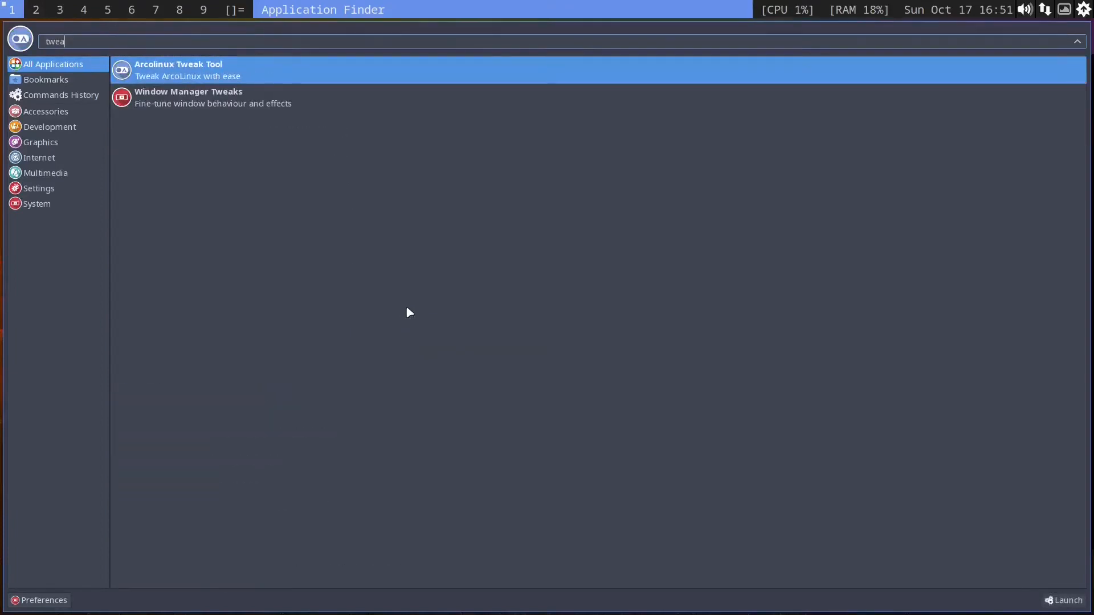
pyautogui.press('Return')
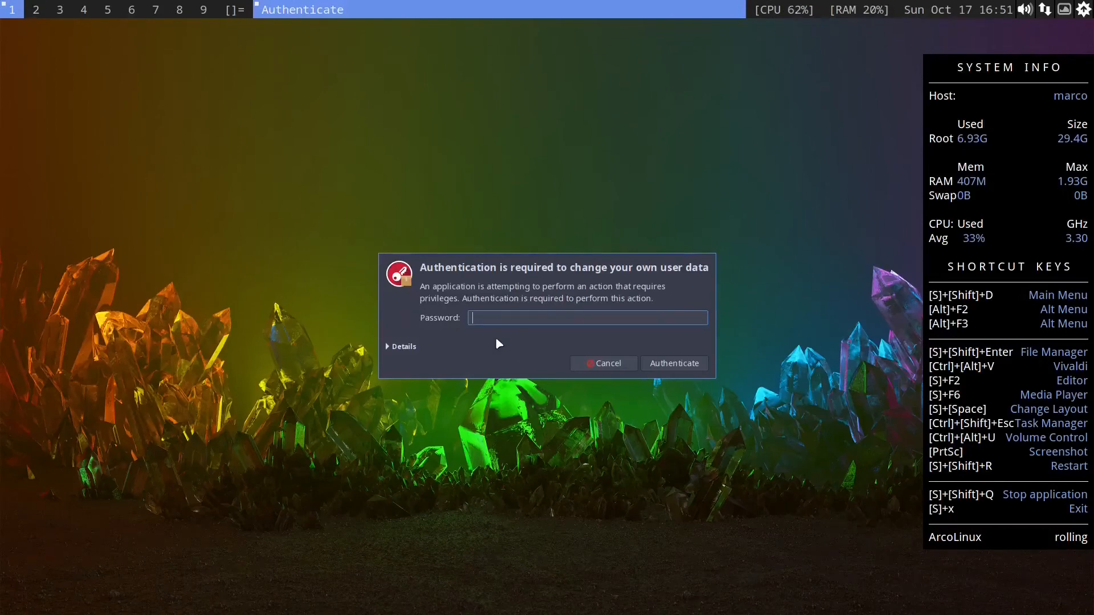
pyautogui.write('****')
pyautogui.press('Return')
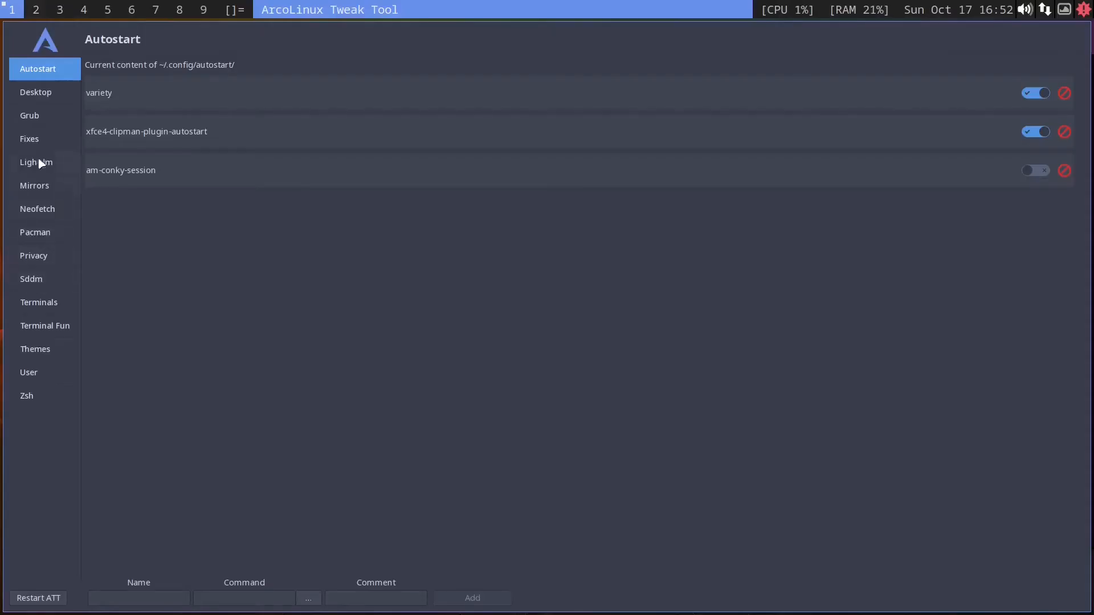
# Step: In the Sddm section, set the autologin desktop session to dwm, apply the settings and close the tool
pyautogui.click(36, 281)
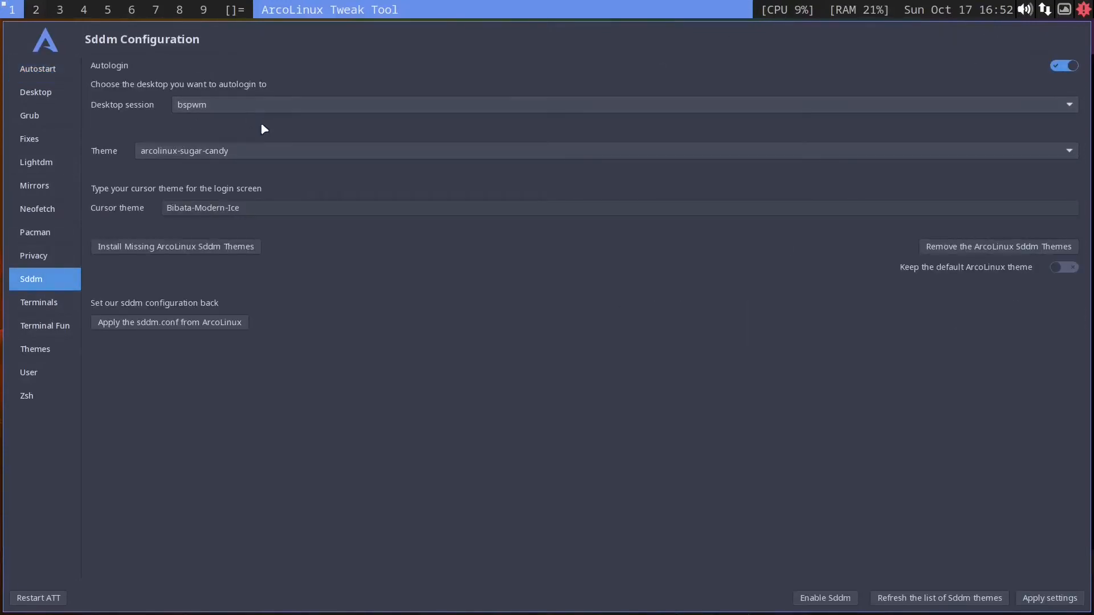
pyautogui.click(453, 108)
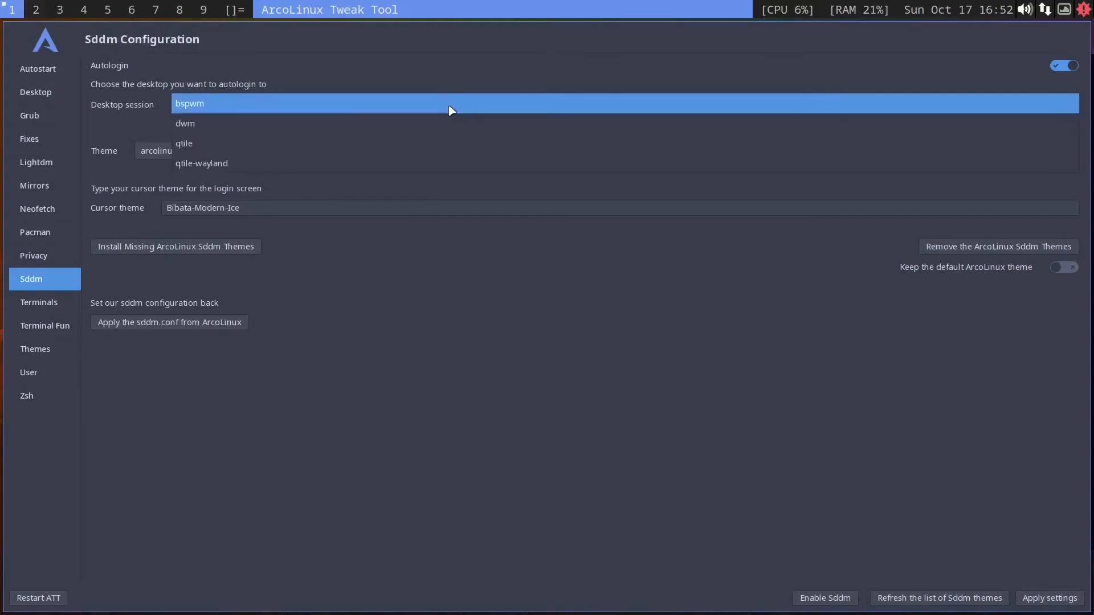
pyautogui.click(362, 129)
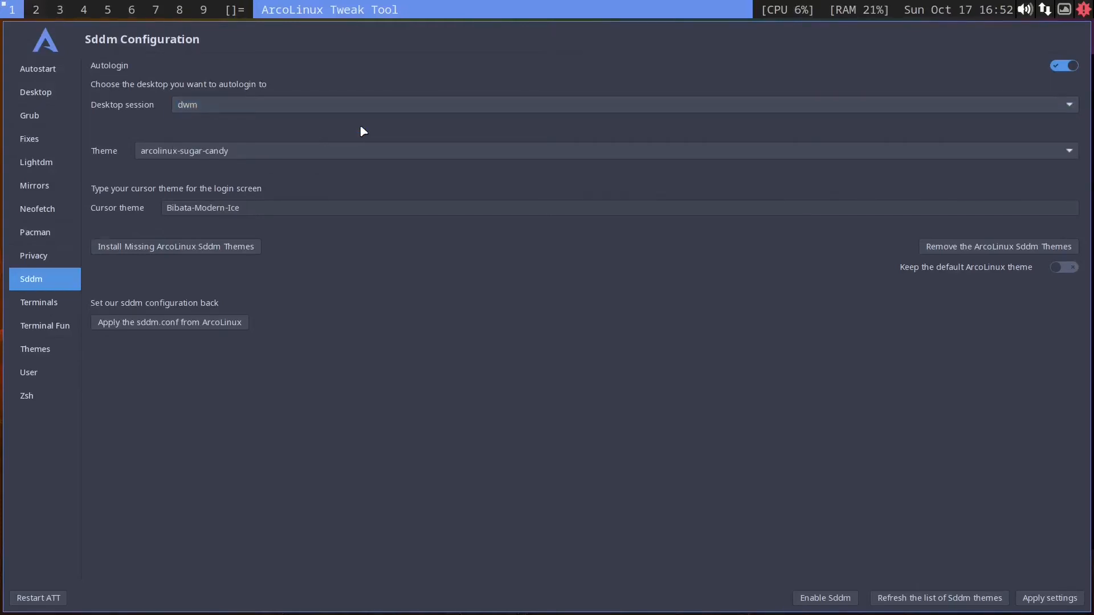
pyautogui.click(1047, 599)
pyautogui.press('super+shift+q')
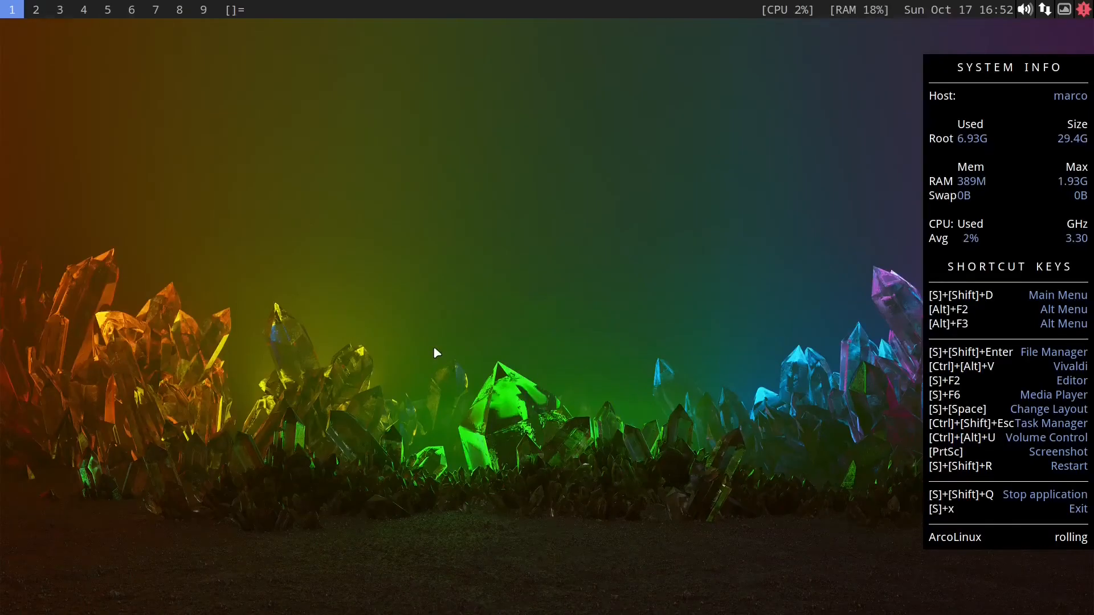
# Step: Log out and log back in by entering the account password
pyautogui.press('super+x')
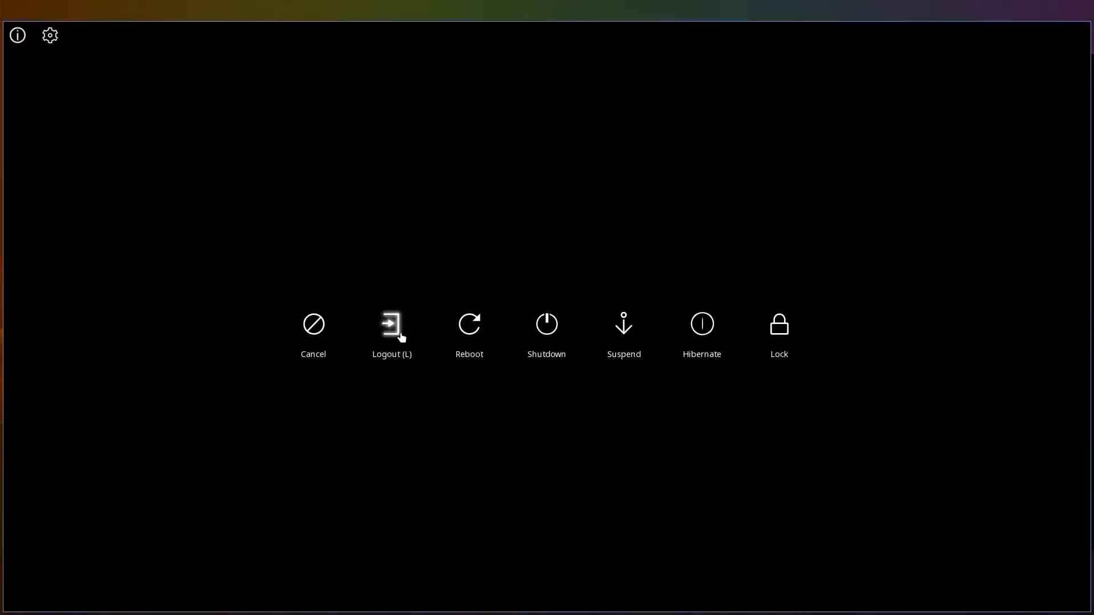
pyautogui.click(400, 336)
pyautogui.write('•••')
pyautogui.press('Return')
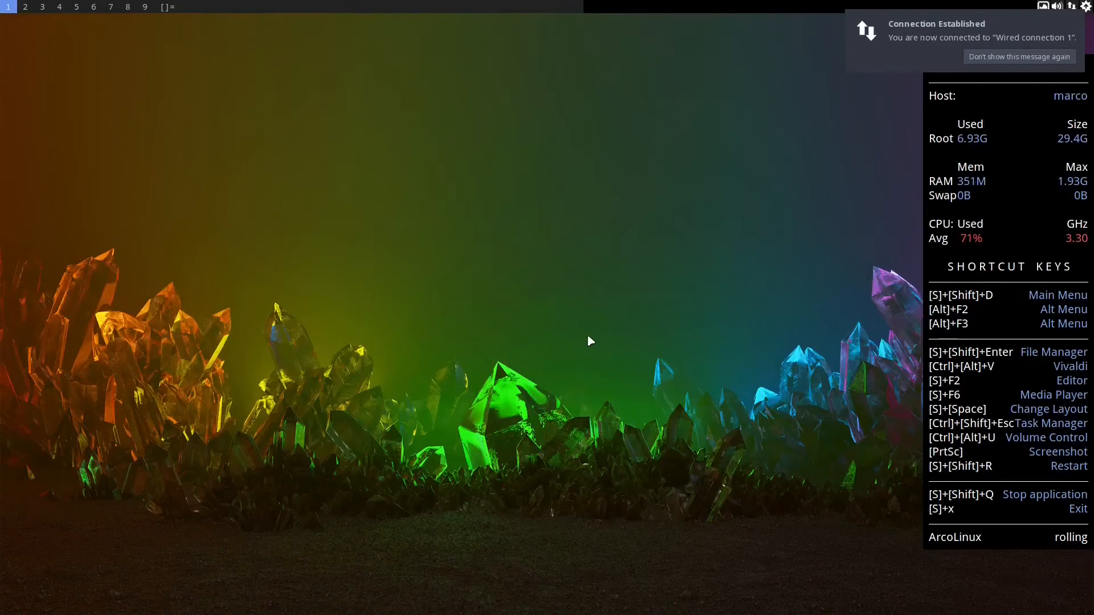
# Step: Open a terminal in the VM and run reboot
pyautogui.press('super+Return')
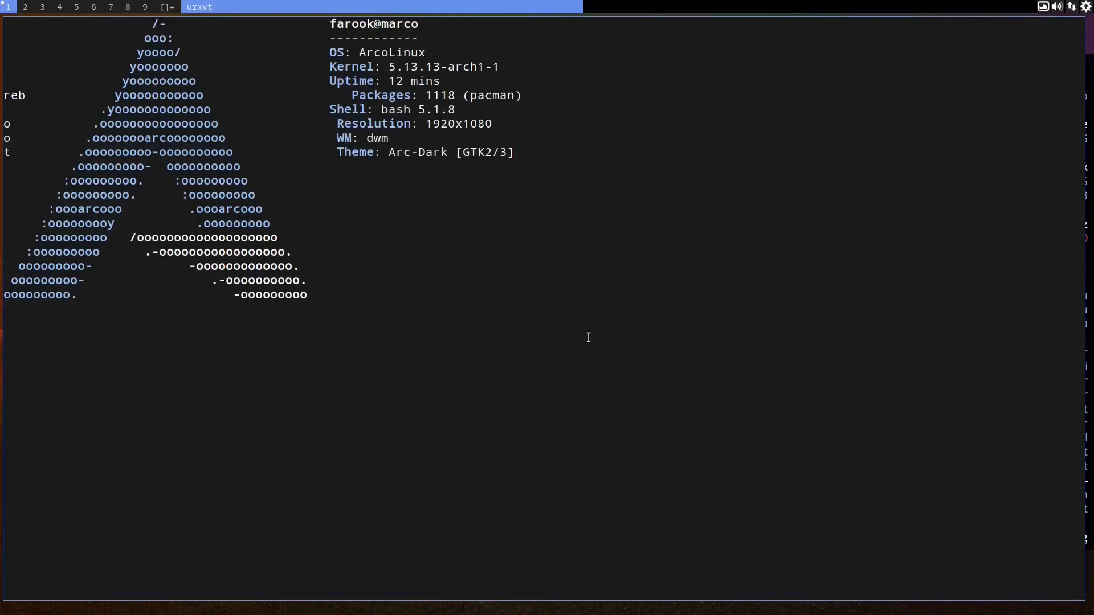
pyautogui.write('reboot')
pyautogui.press('Return')
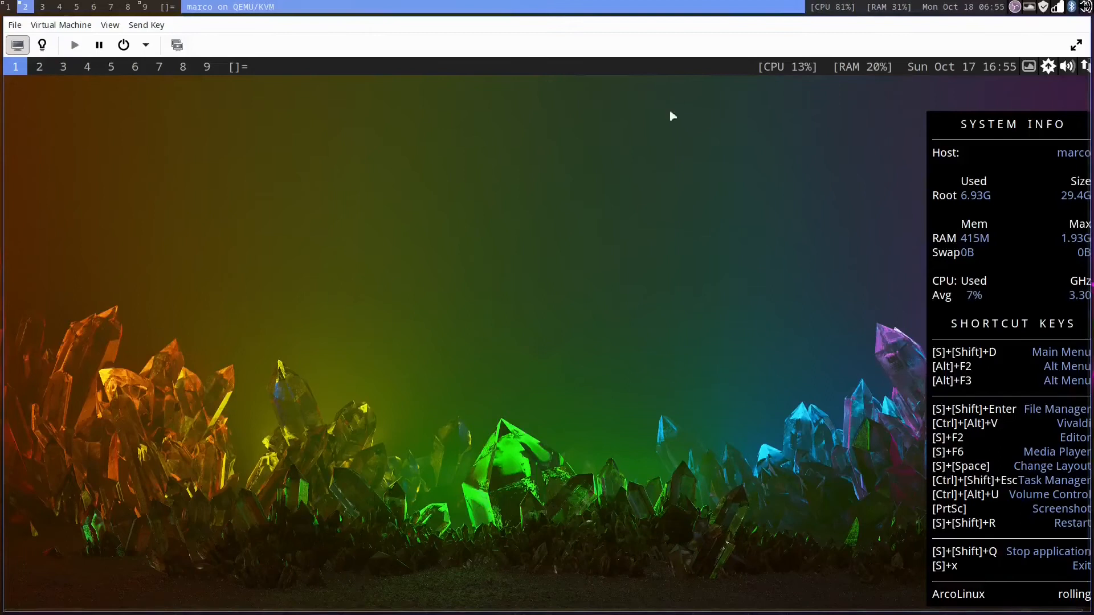
# Step: Open a terminal on the host workspace and examine the host's system information
pyautogui.press('super+3')
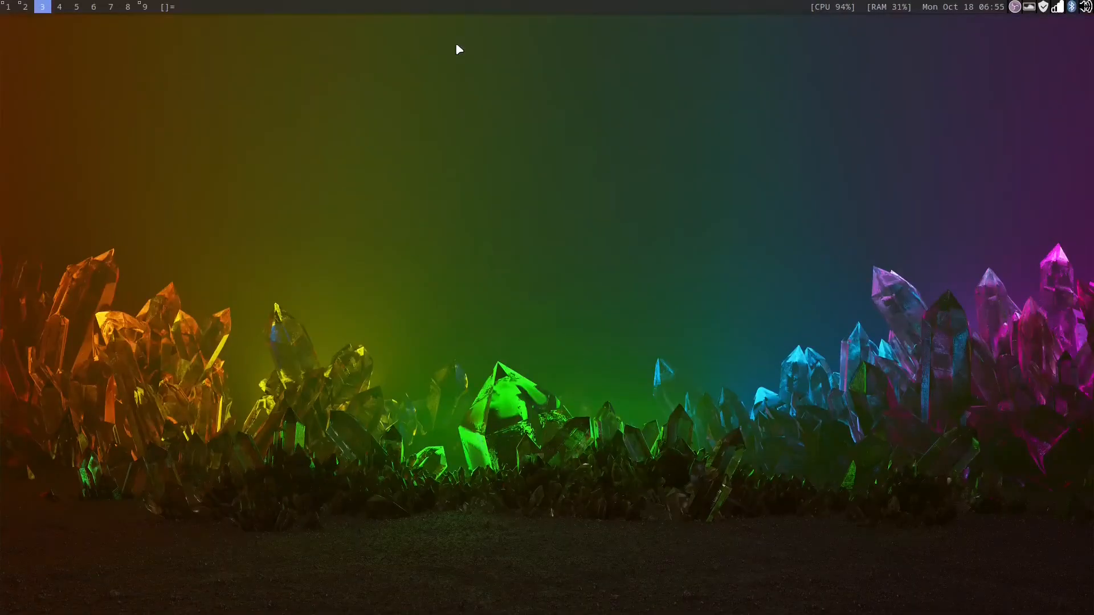
pyautogui.press('super+Return')
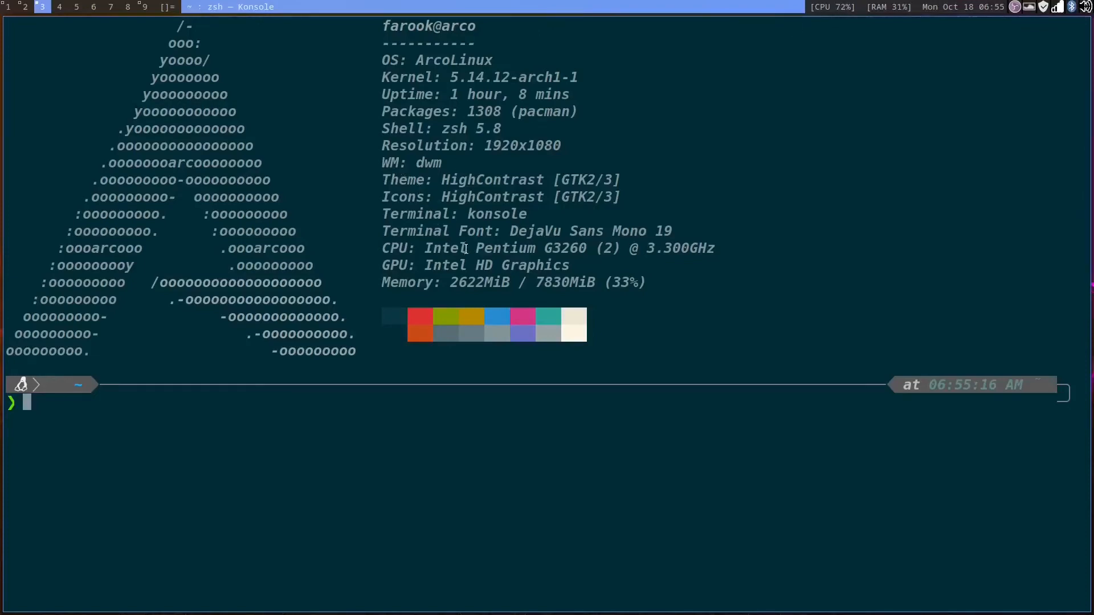
pyautogui.moveTo(483, 249); pyautogui.dragTo(574, 248)
pyautogui.click(602, 249)
pyautogui.moveTo(376, 38); pyautogui.dragTo(427, 275)
pyautogui.click(528, 269)
pyautogui.moveTo(477, 248); pyautogui.dragTo(603, 249)
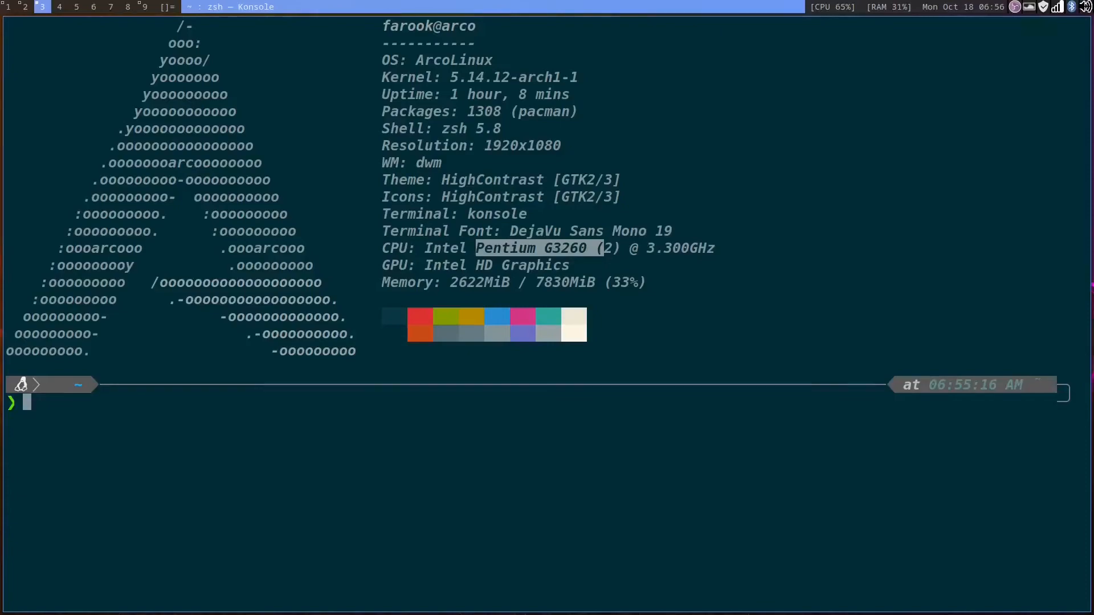
# Step: Force reset the virtual machine from the viewer's power options
pyautogui.press('super+2')
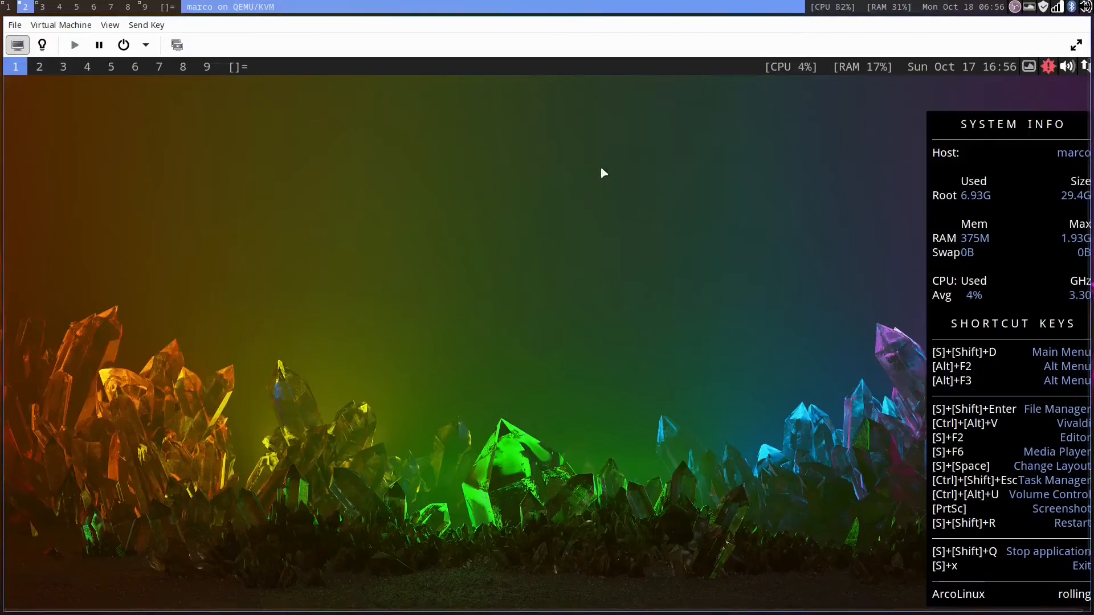
pyautogui.click(142, 46)
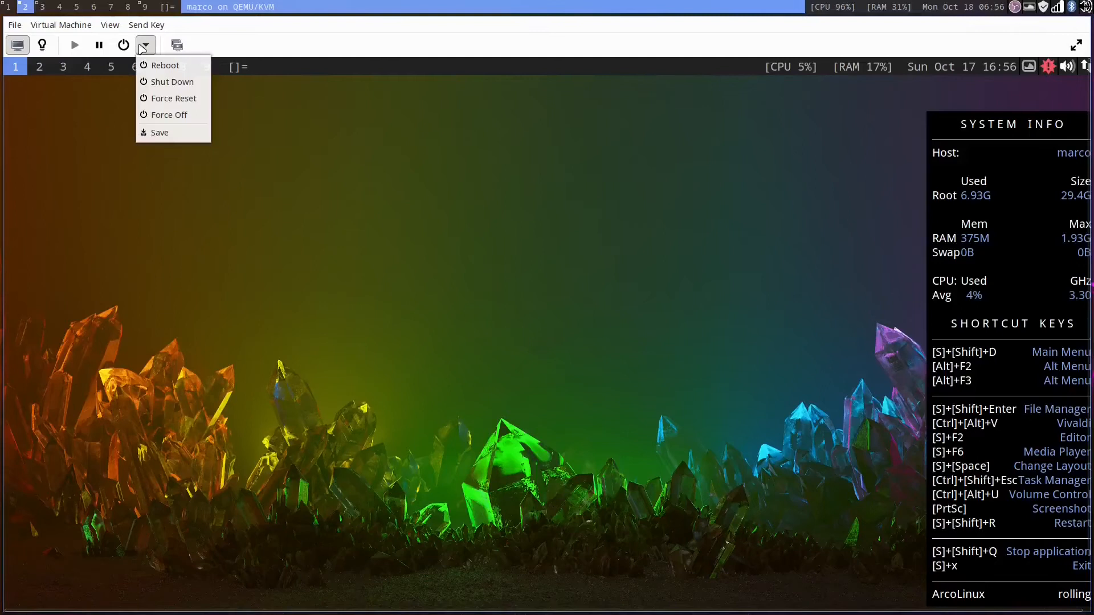
pyautogui.click(180, 103)
pyautogui.click(576, 379)
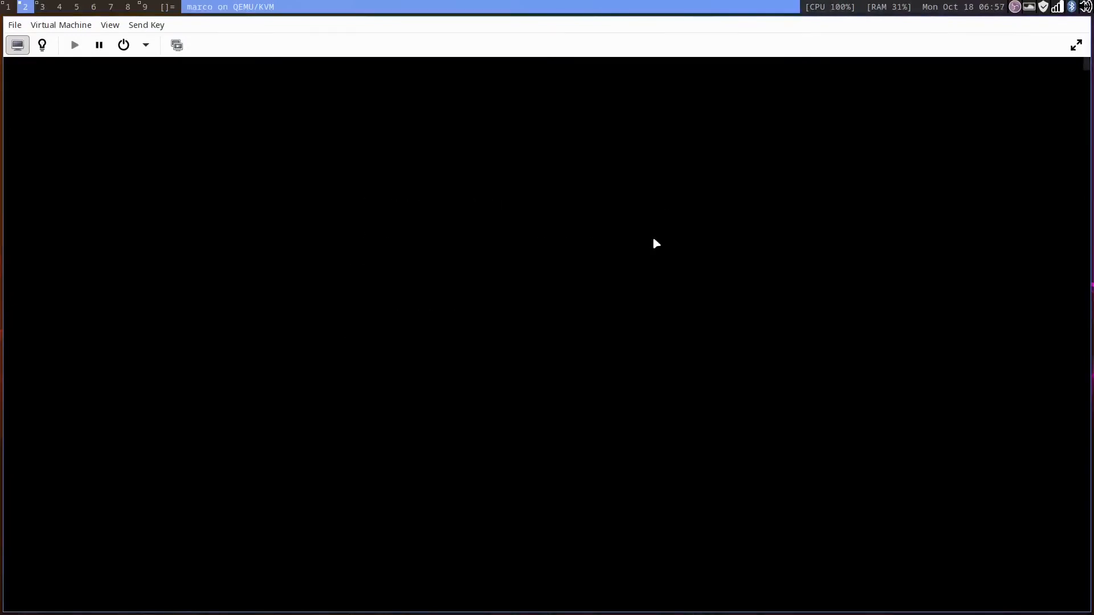
# Step: Make the VM viewer fullscreen and open a terminal in the restarted guest
pyautogui.press('F11')
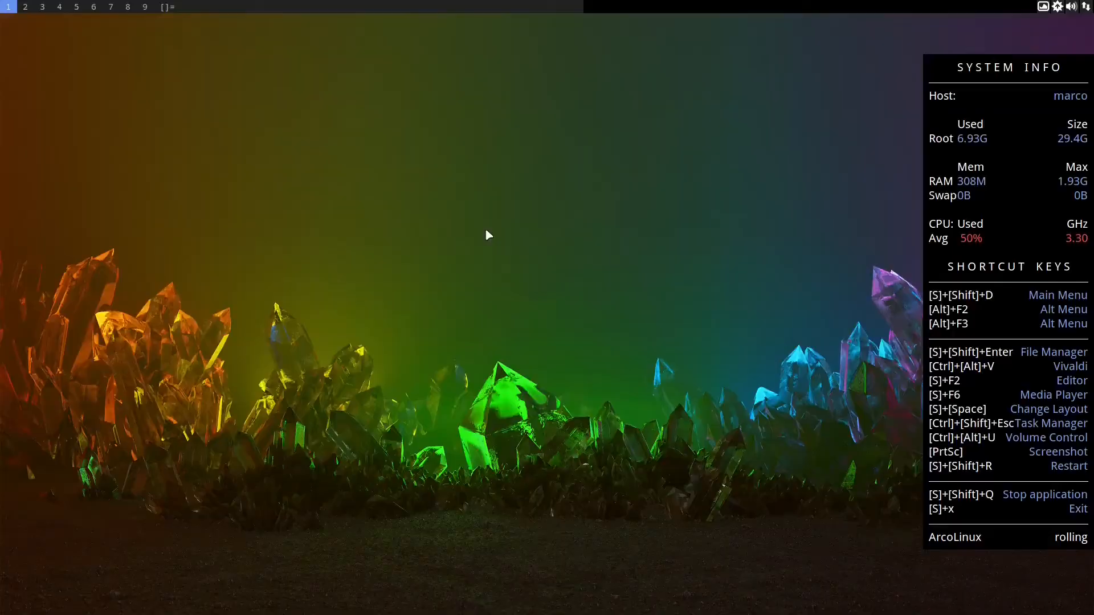
pyautogui.press('super+Return')
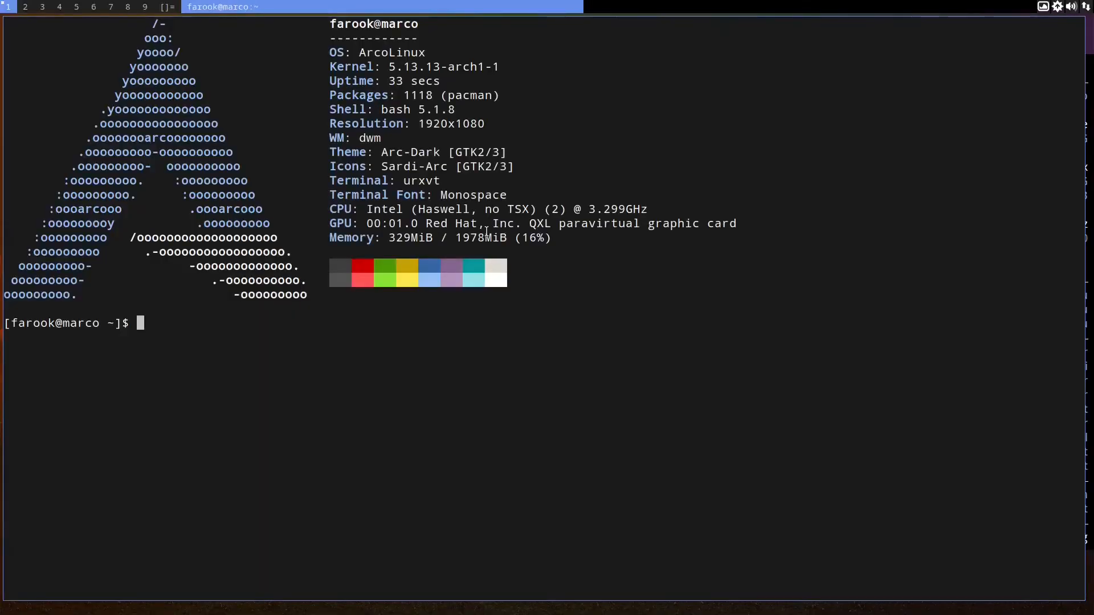
# Step: Launch Firefox from the app launcher
pyautogui.press('super+d')
pyautogui.write('fire')
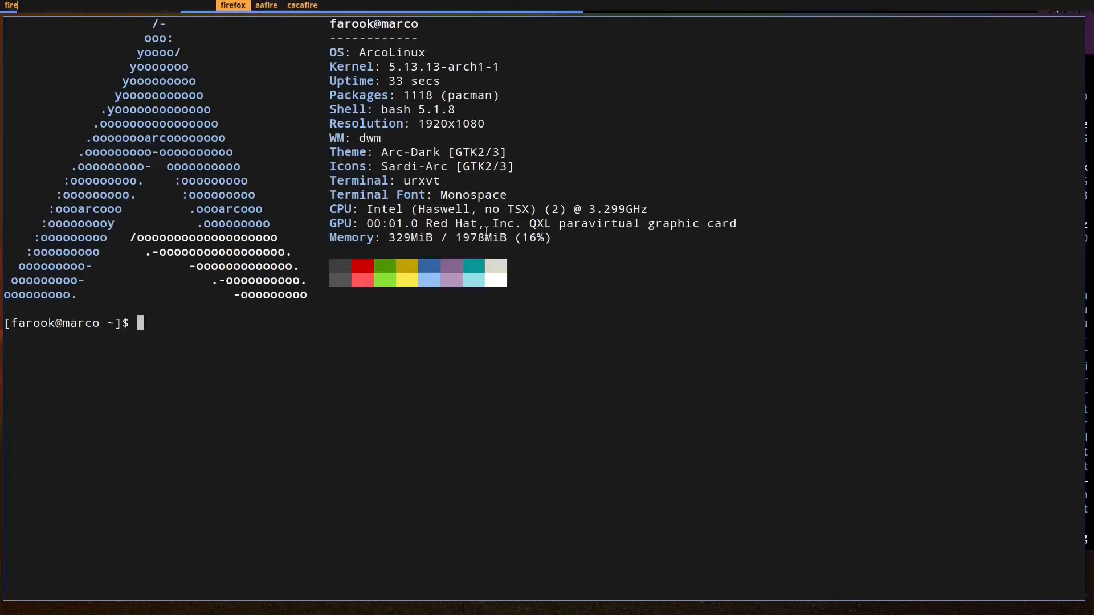
pyautogui.press('Return')
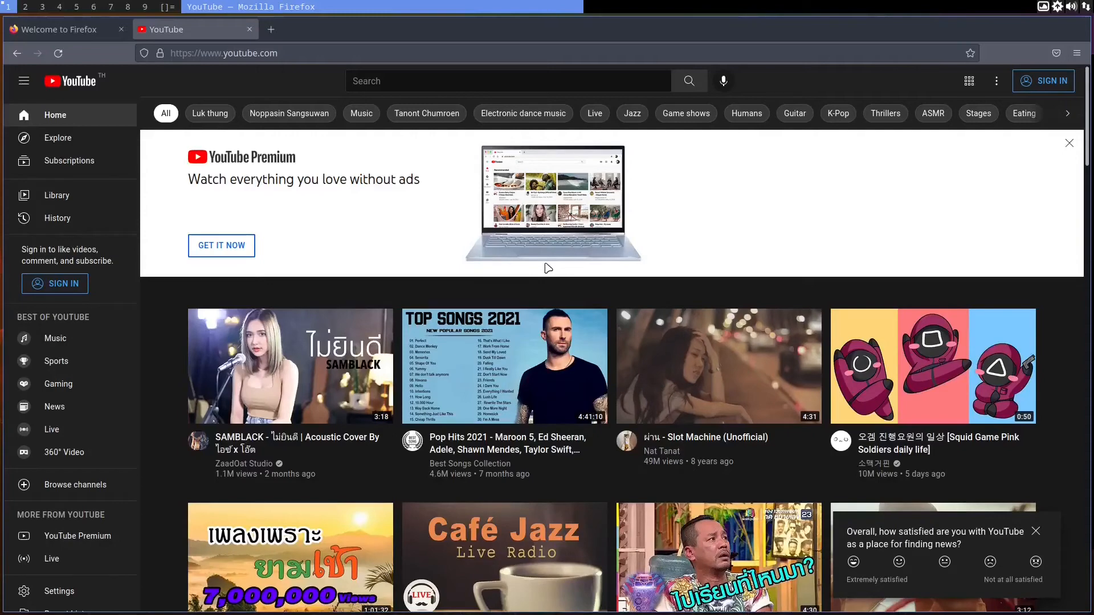
# Step: Switch to workspace 2 and launch arcolinux-welcome-app from the main launcher
pyautogui.press('super+2')
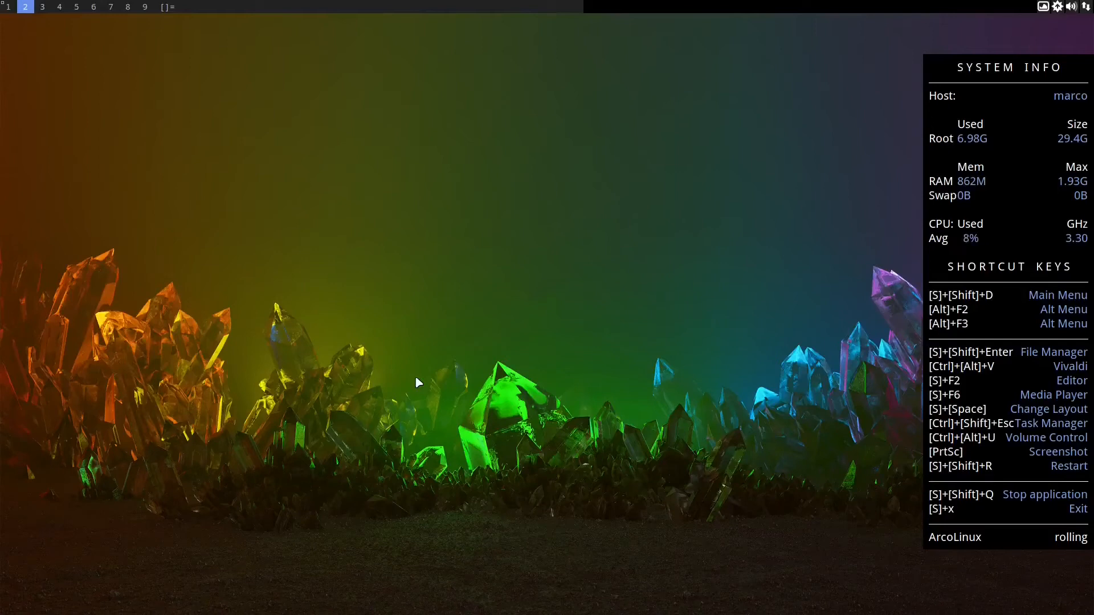
pyautogui.press('super+shift+d')
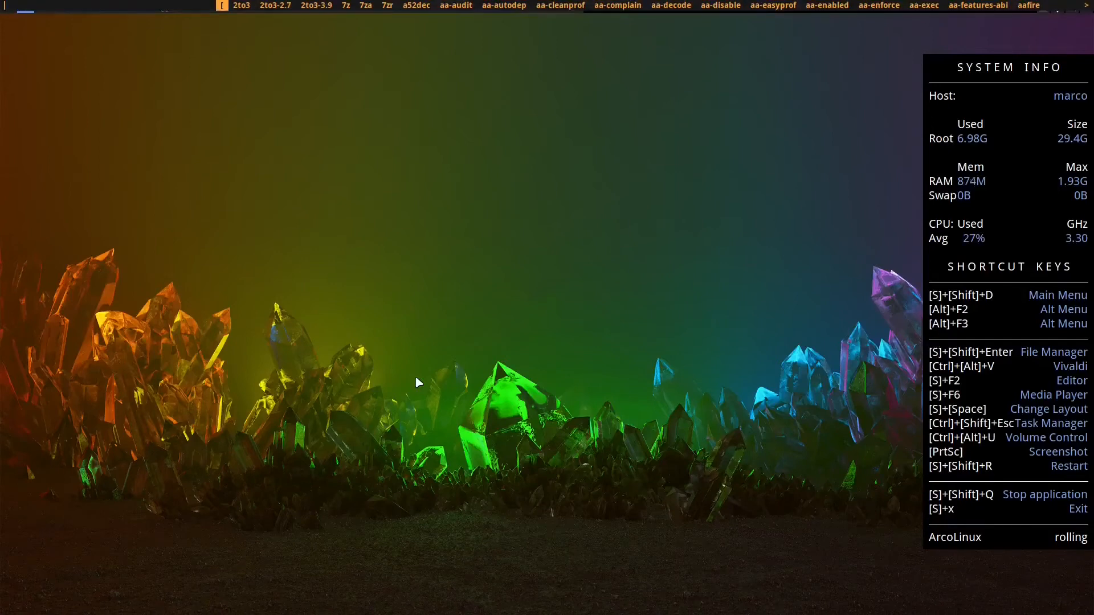
pyautogui.write('welco')
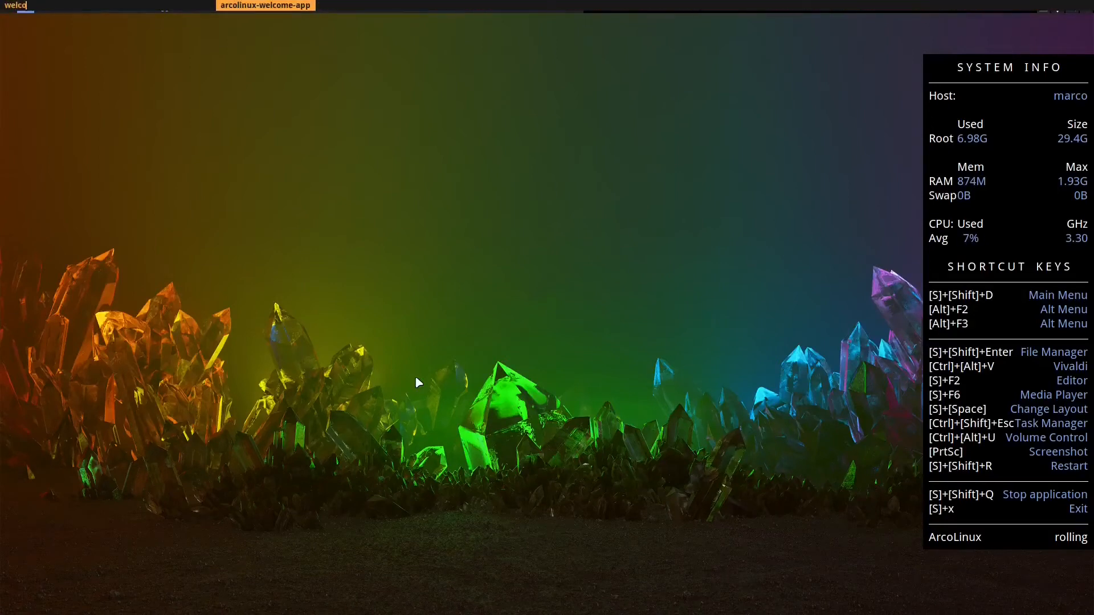
pyautogui.press('Return')
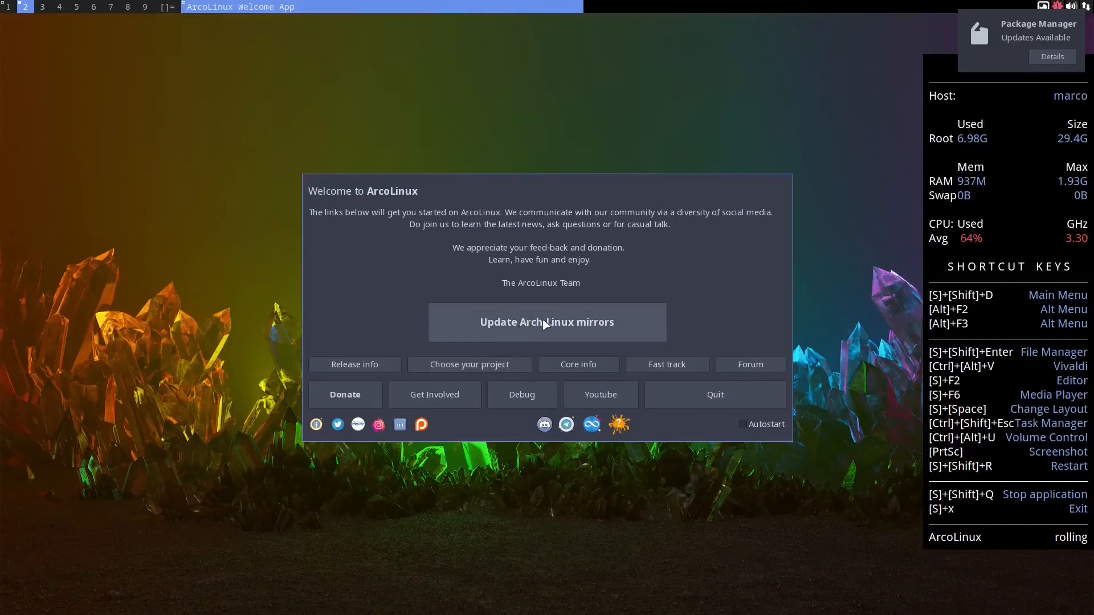
# Step: Update the Arch Linux mirrors from the welcome app, authenticating with the account password
pyautogui.click(545, 324)
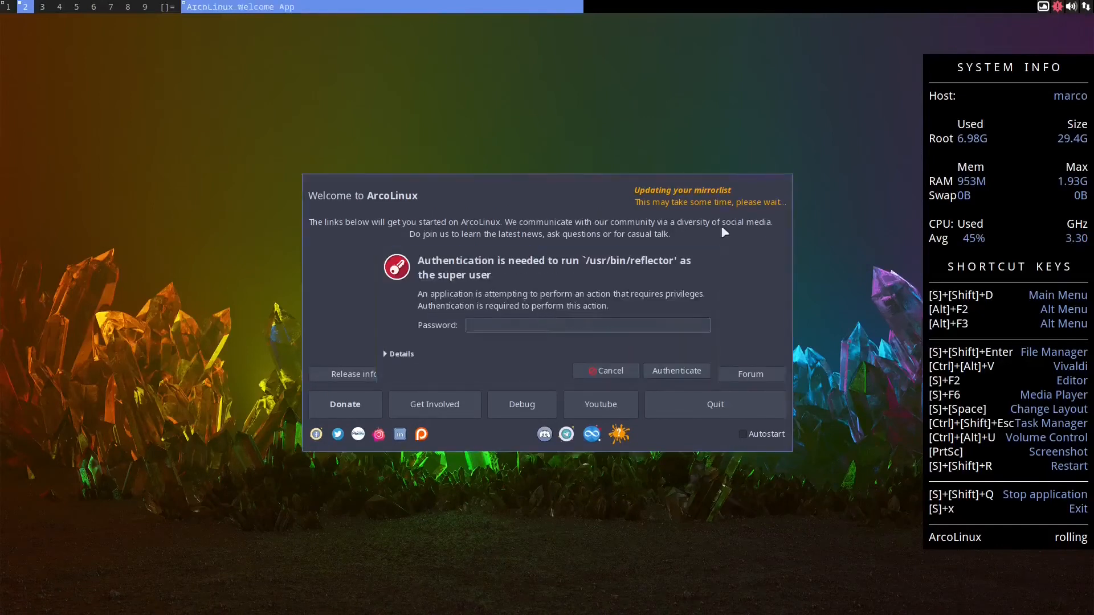
pyautogui.write('••••')
pyautogui.click(676, 371)
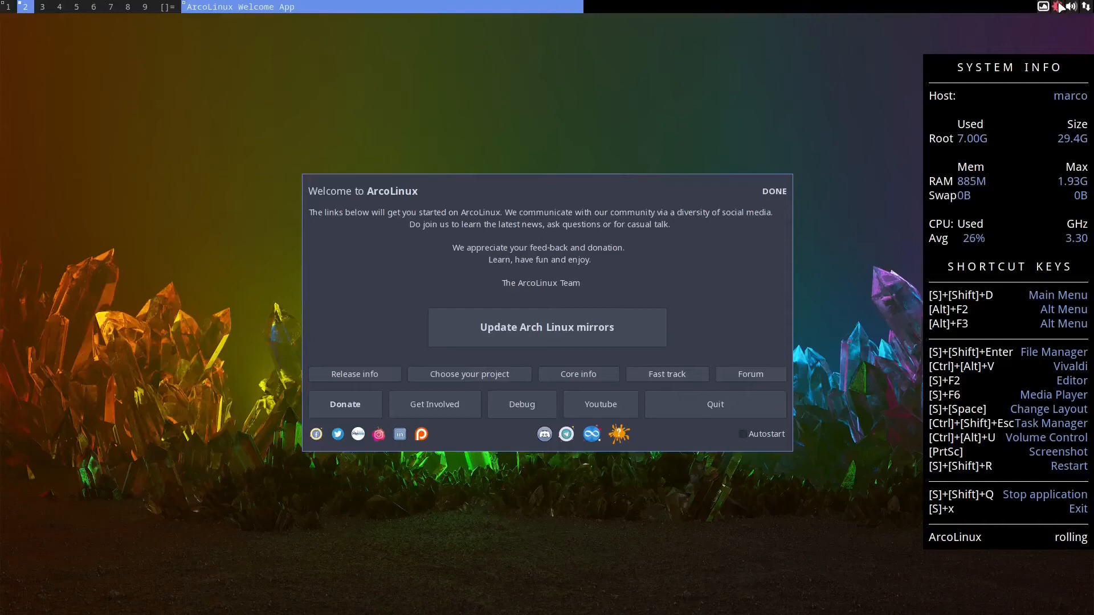
# Step: Switch to workspace 3, open a terminal and run sudo pacman -Syyu
pyautogui.moveTo(1059, 4)
pyautogui.press('super+3')
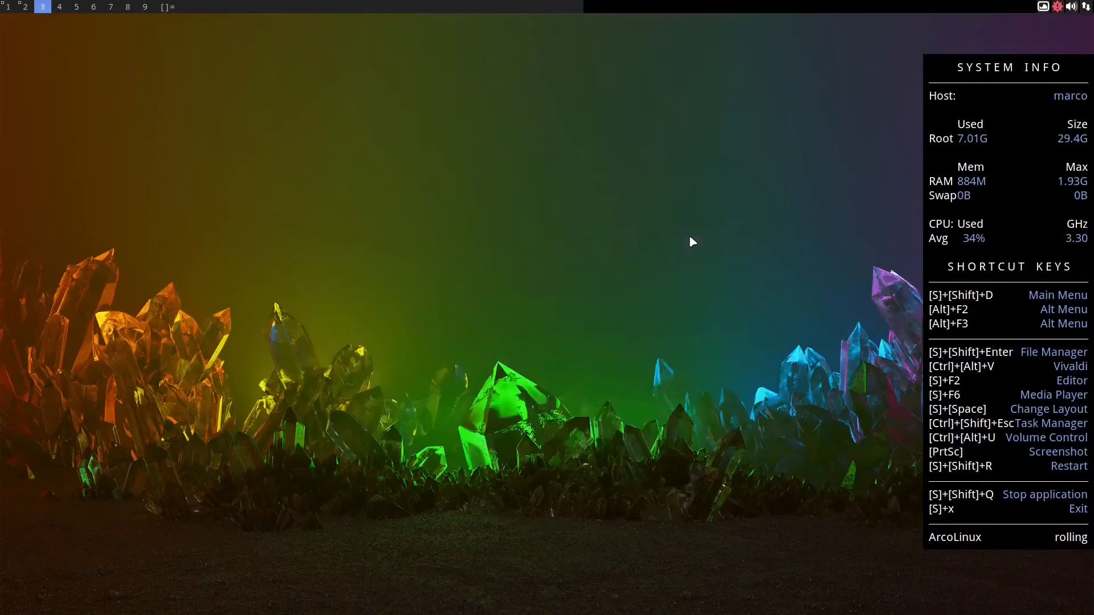
pyautogui.press('super+Return')
pyautogui.write('sudo ')
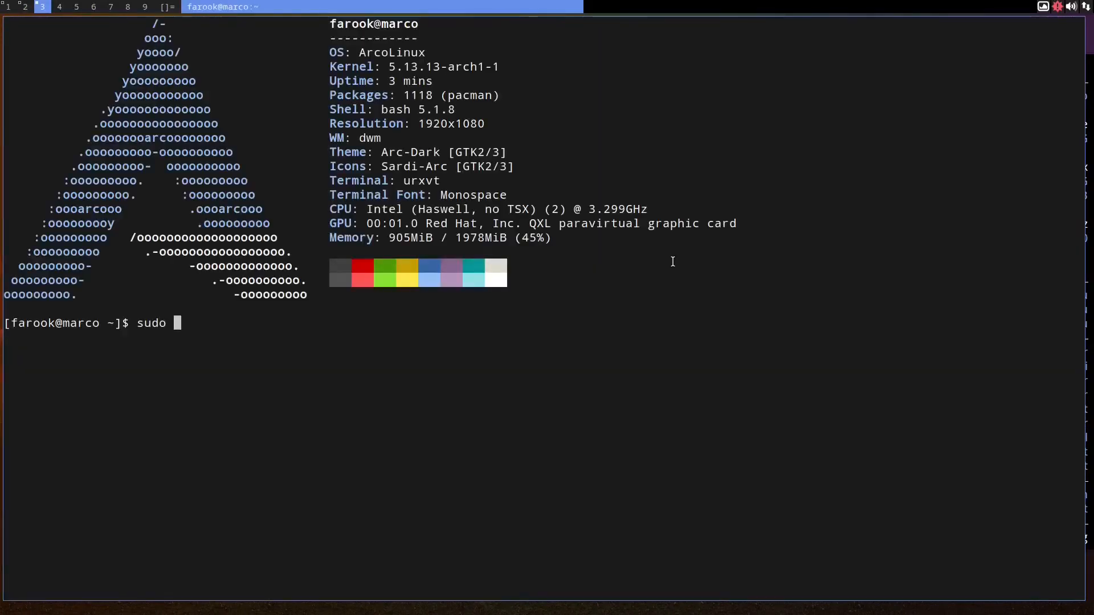
pyautogui.write('pacman -Syyu')
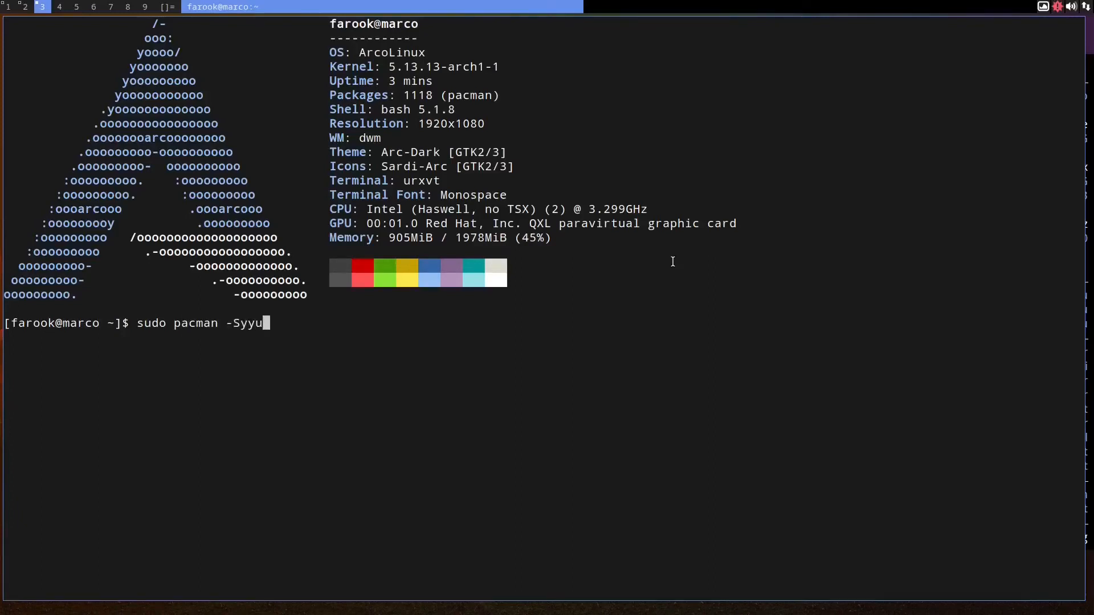
pyautogui.press('Return')
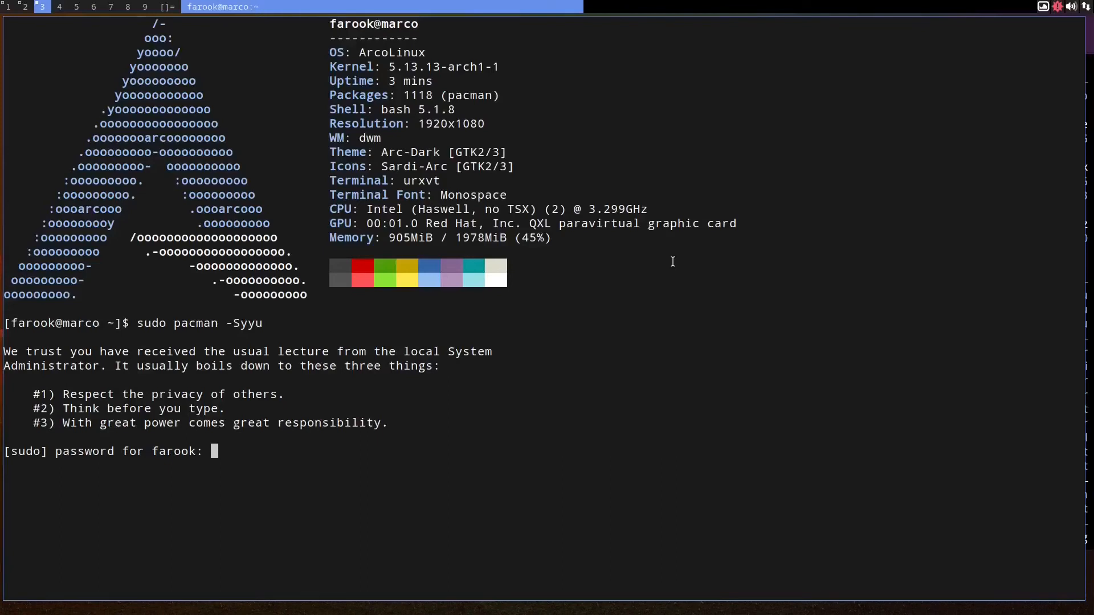
# Step: Enter the sudo password and confirm proceeding with the installation with y
pyautogui.press('Return')
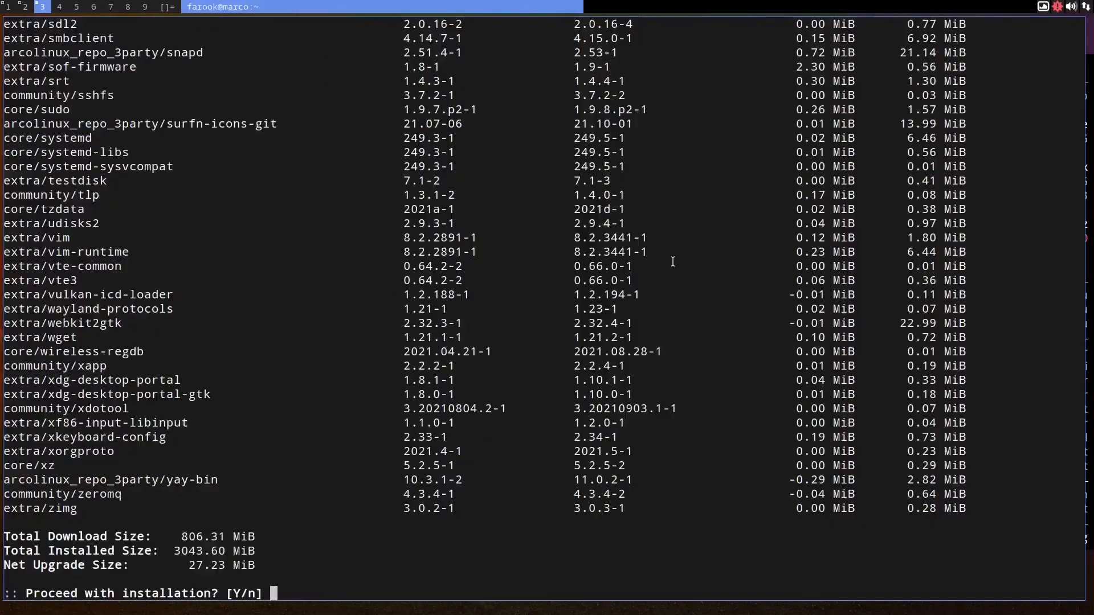
pyautogui.write('y')
pyautogui.press('Return')
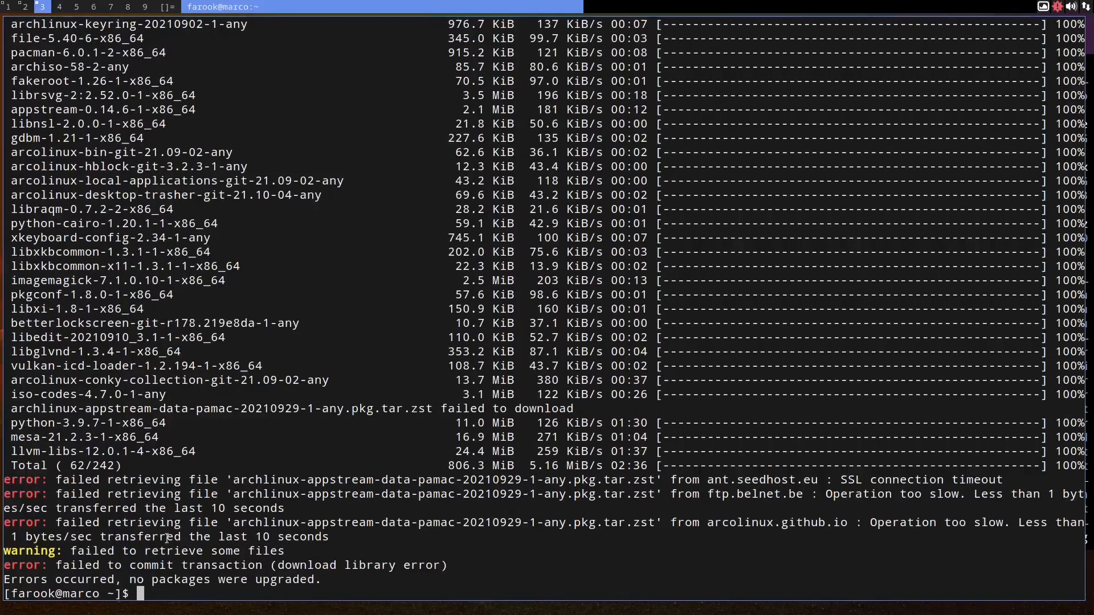
# Step: Rerun the sudo pacman -Syyu system upgrade from the command history
pyautogui.moveTo(820, 494); pyautogui.dragTo(998, 496)
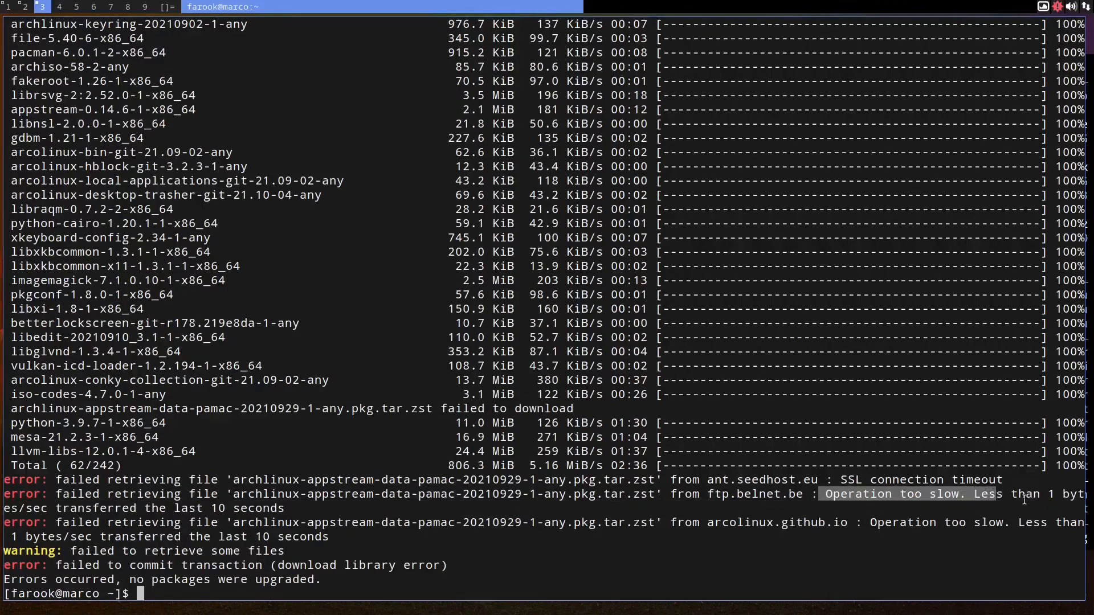
pyautogui.click(566, 580)
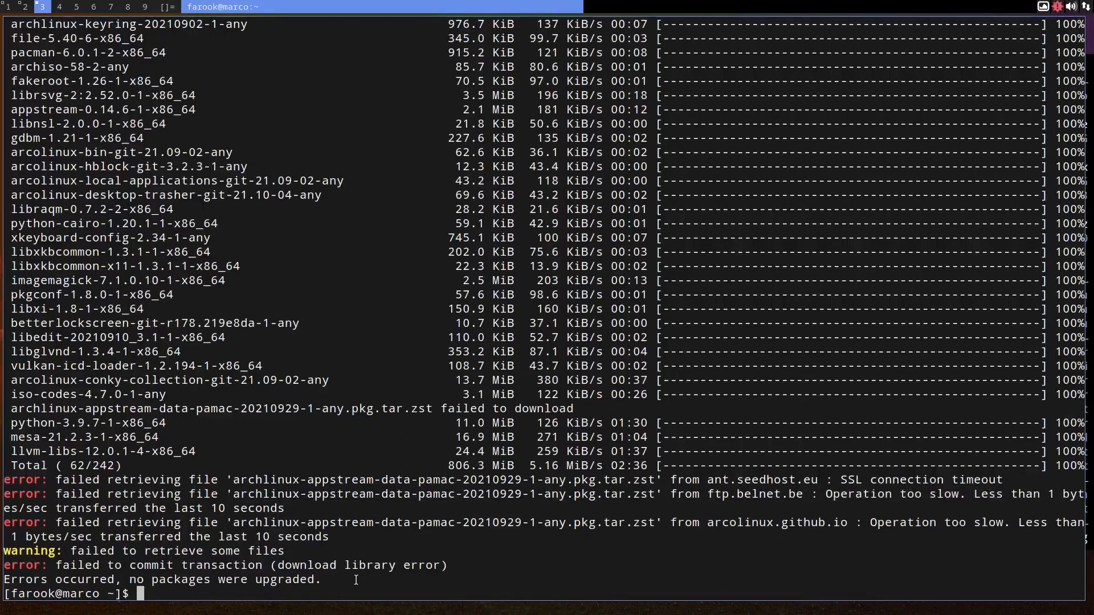
pyautogui.press('Up')
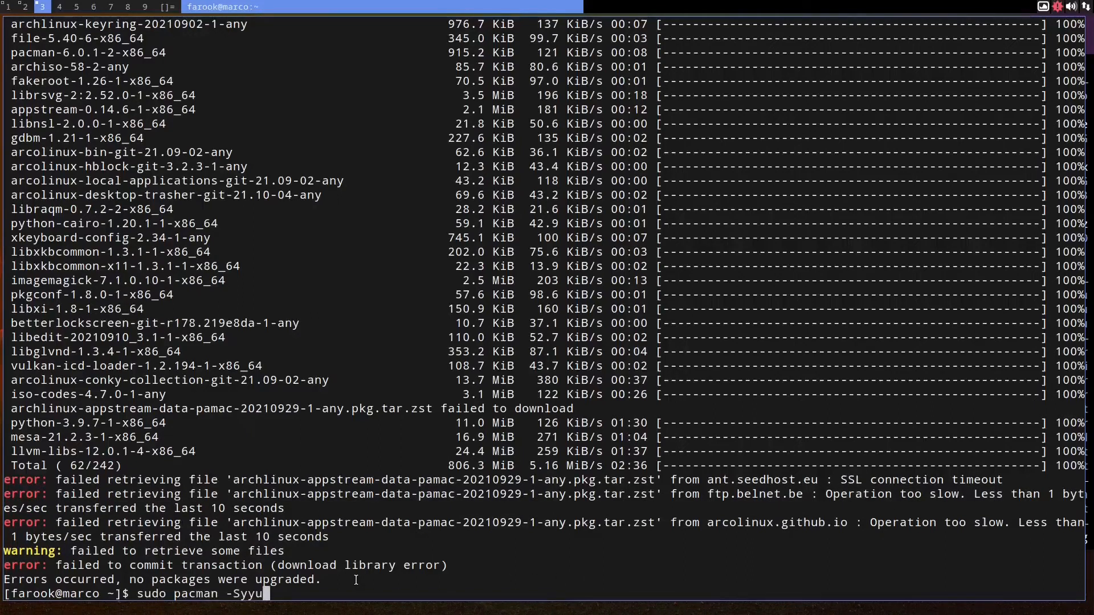
pyautogui.press('Return')
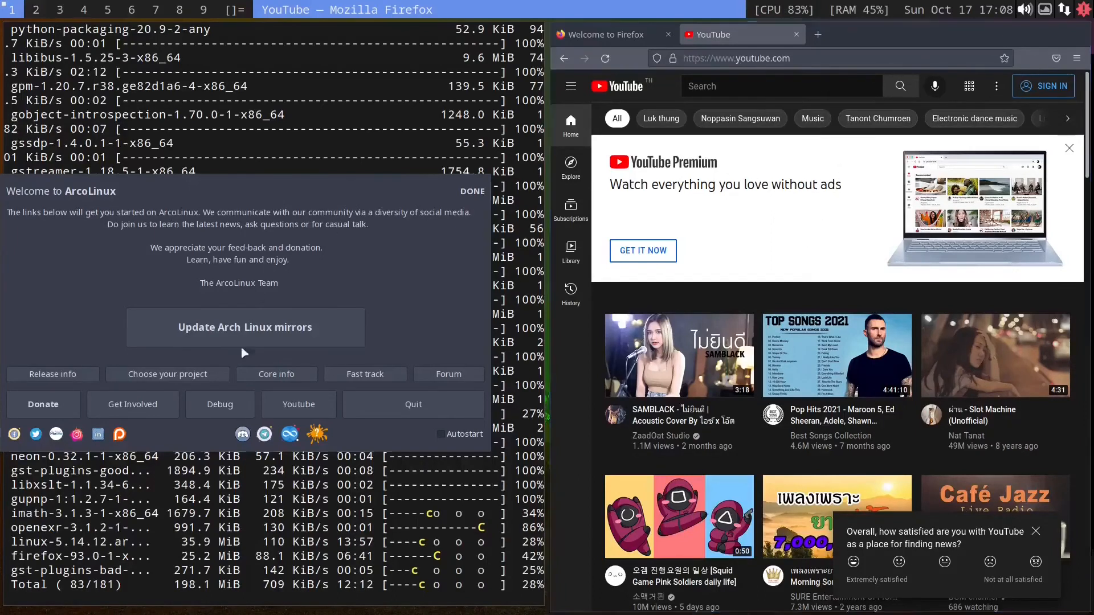
# Step: Close the ArcoLinux Welcome App on workspace 2
pyautogui.press('super+2')
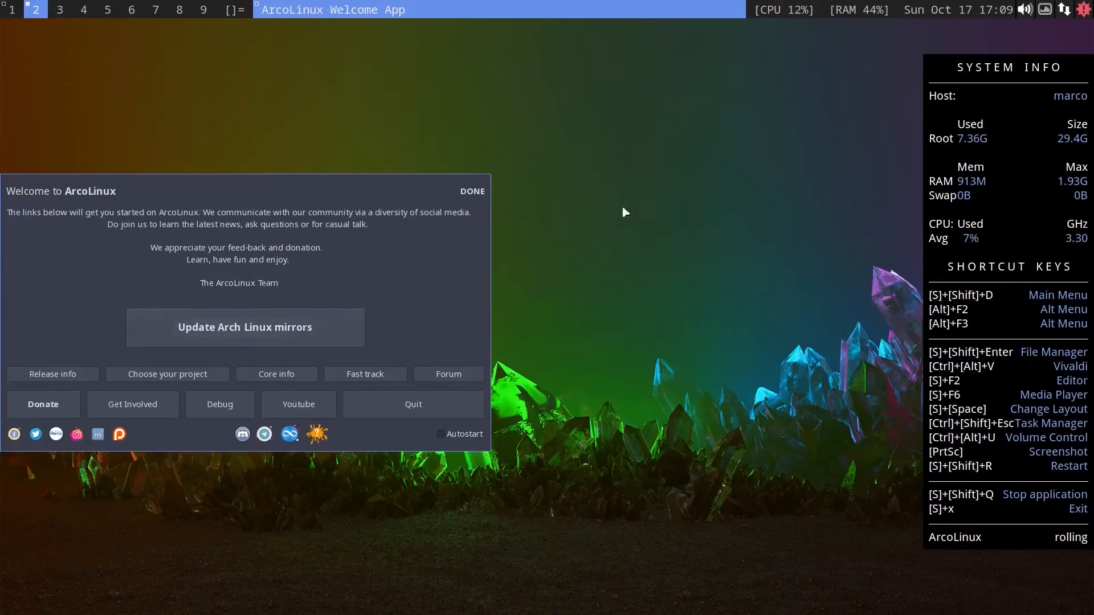
pyautogui.press('super+shift+q')
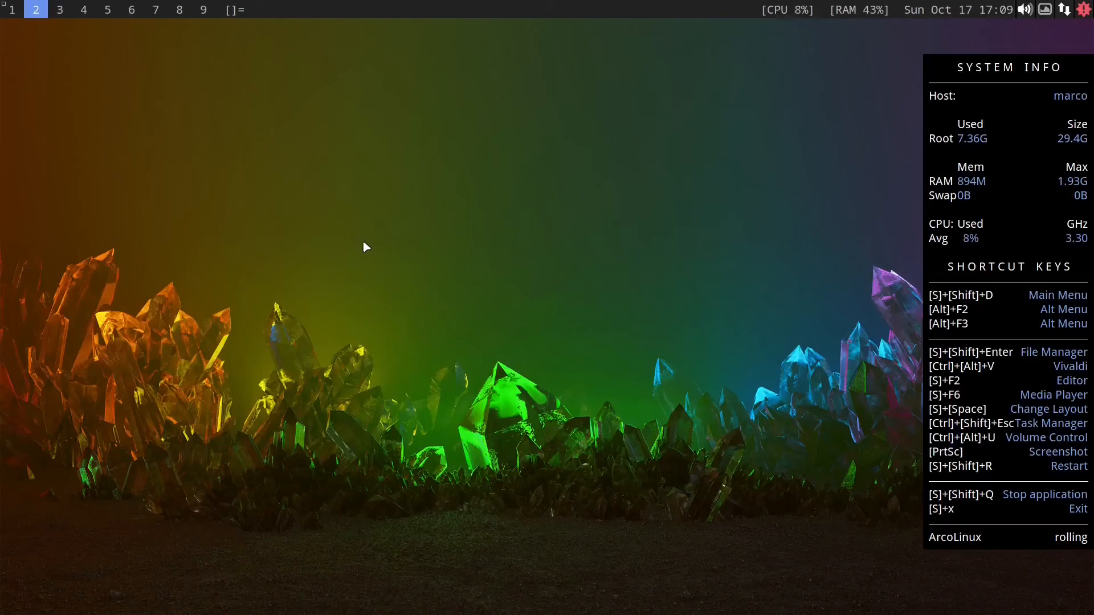
# Step: Move the Firefox window from workspace 1 to workspace 2
pyautogui.press('super+1')
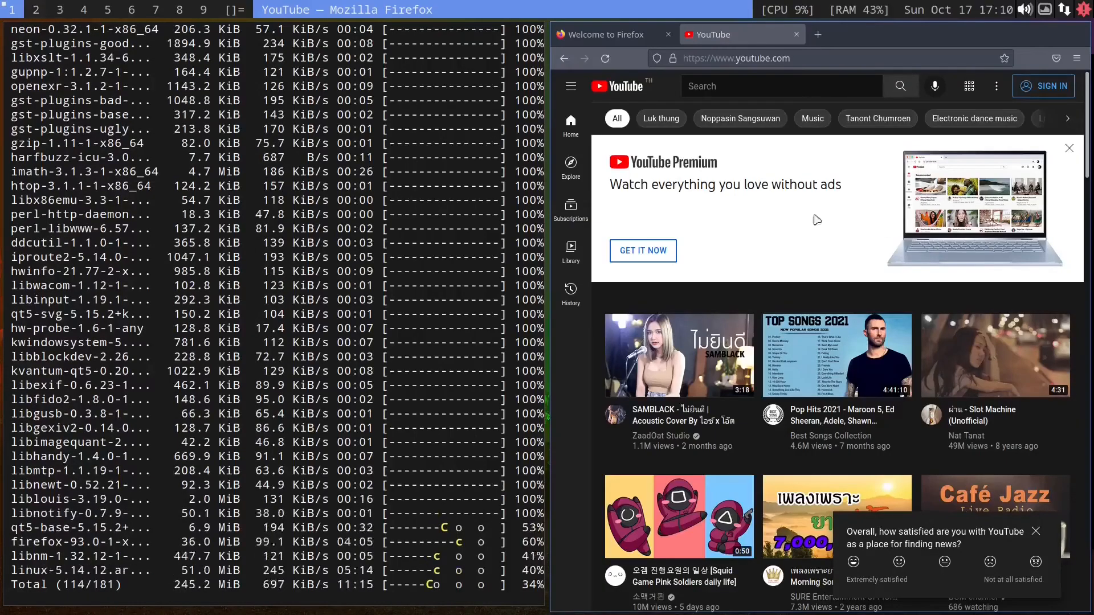
pyautogui.press('super+j')
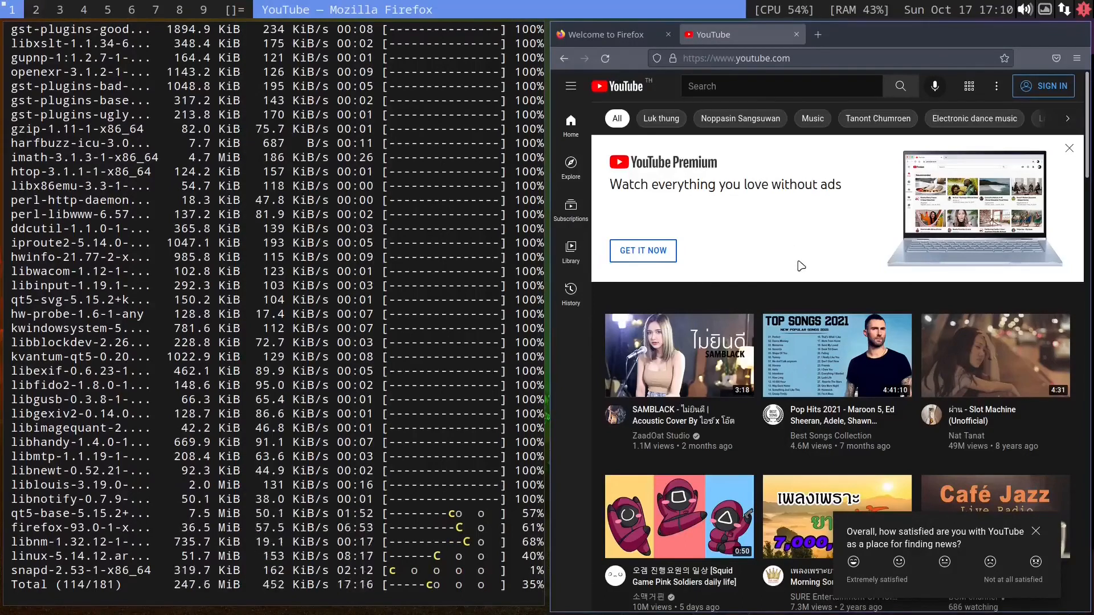
pyautogui.press('super+shift+2')
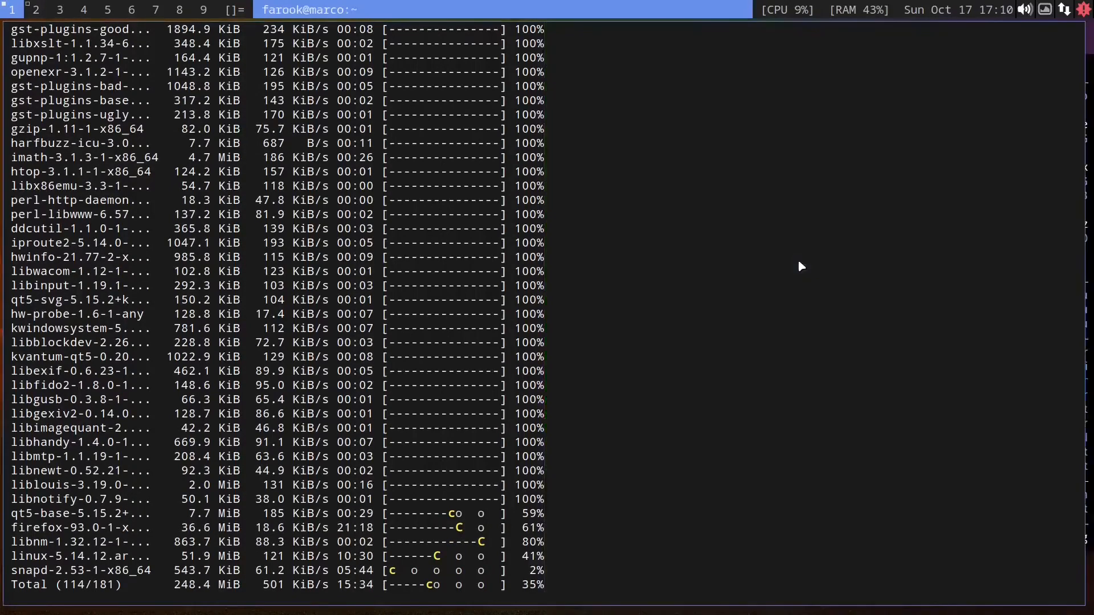
pyautogui.press('super+2')
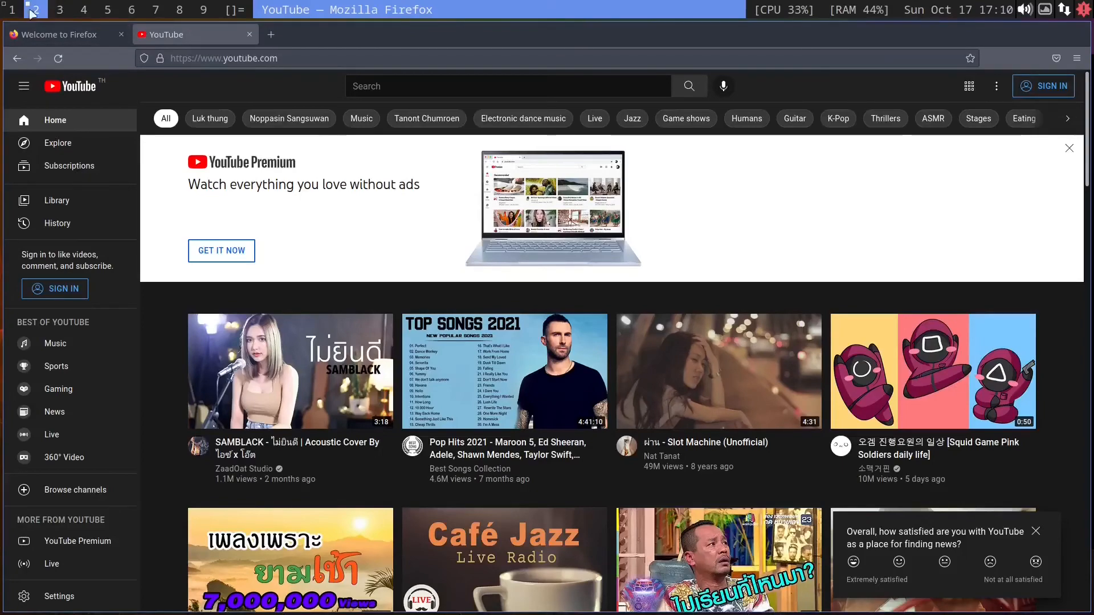
pyautogui.click(61, 12)
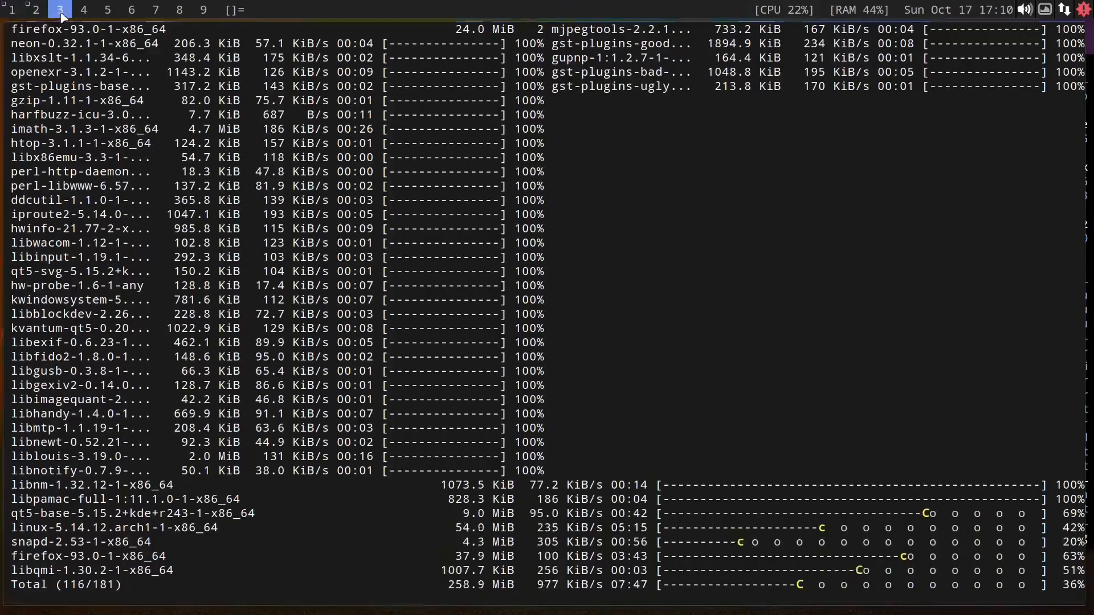
pyautogui.click(83, 10)
pyautogui.click(107, 9)
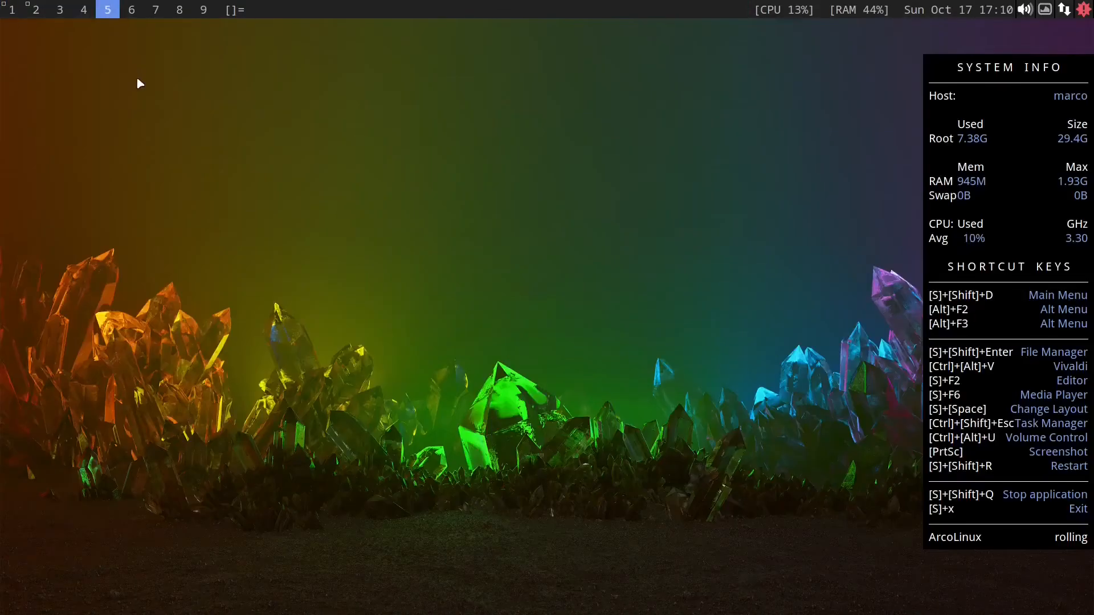
pyautogui.press('super+1')
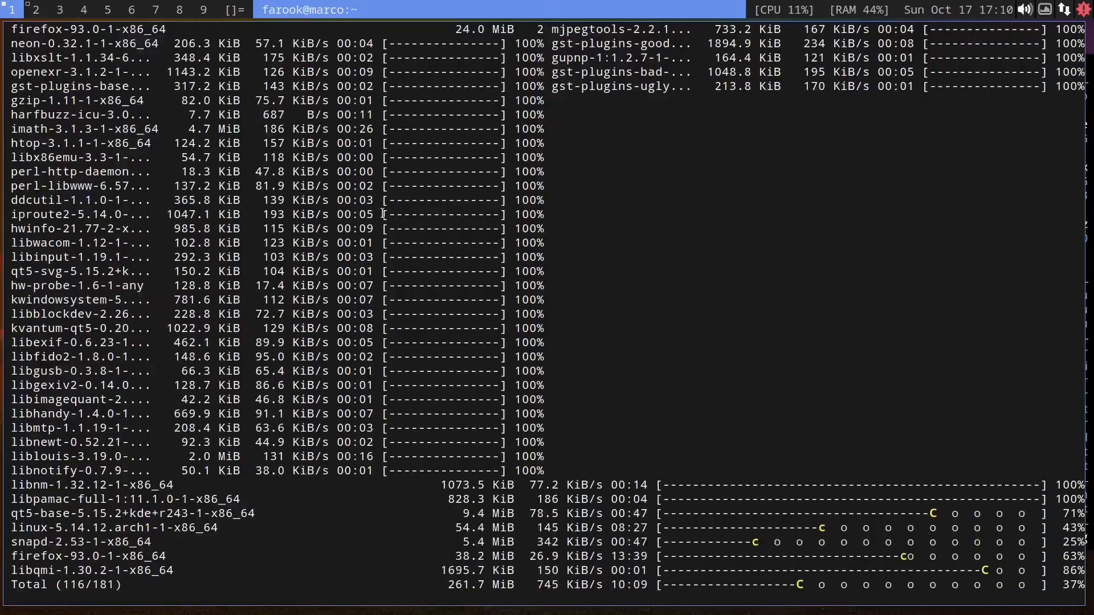
pyautogui.press('super+3')
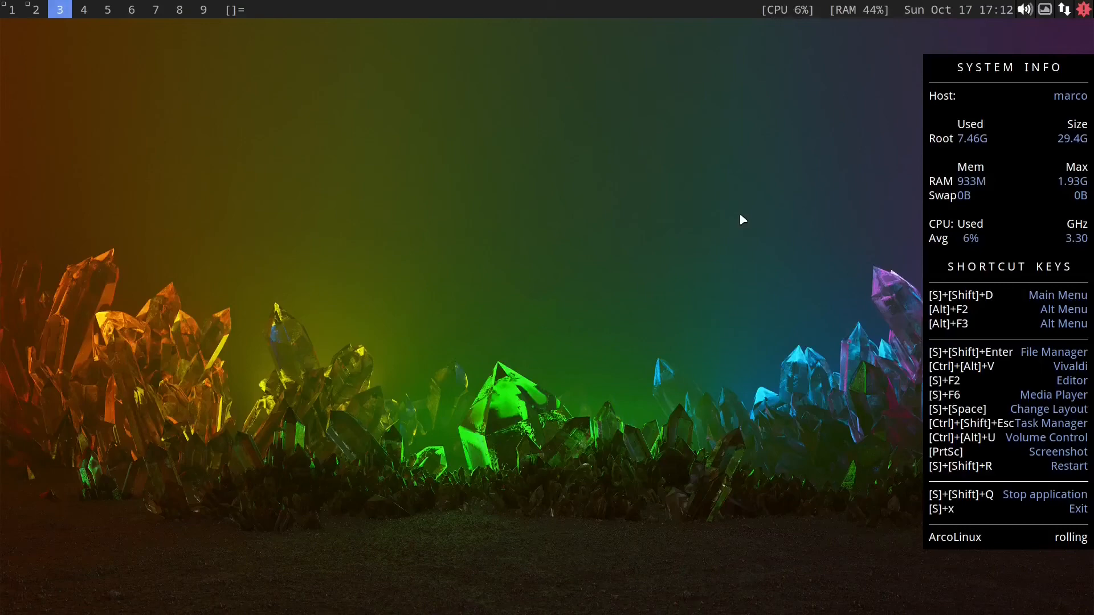
pyautogui.press('super+2')
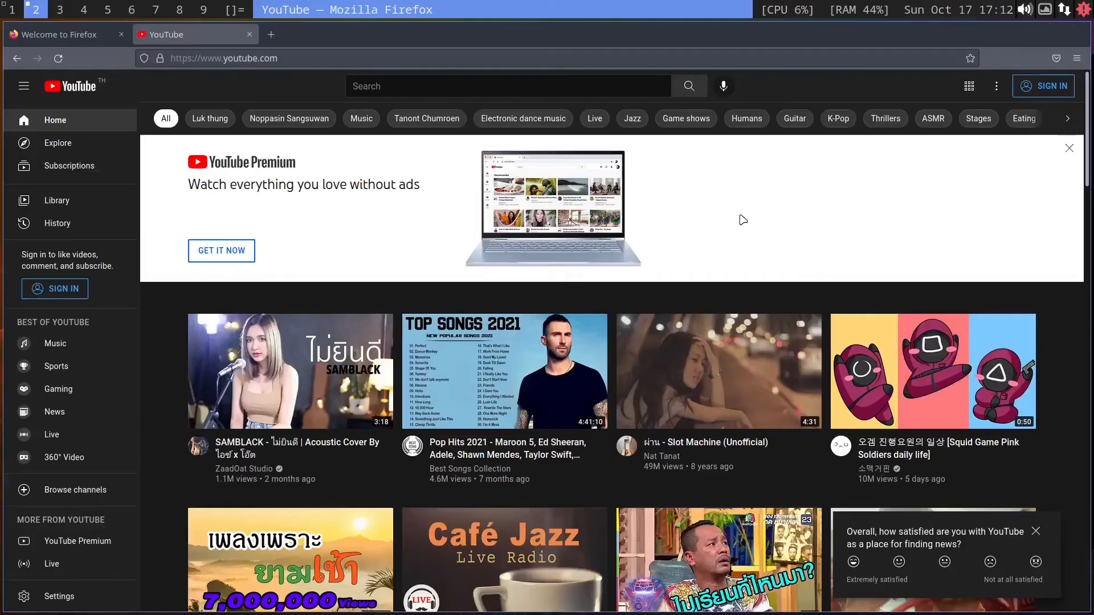
# Step: Open the user's arcolinux_my_config GitHub repository in Firefox
pyautogui.click(290, 60)
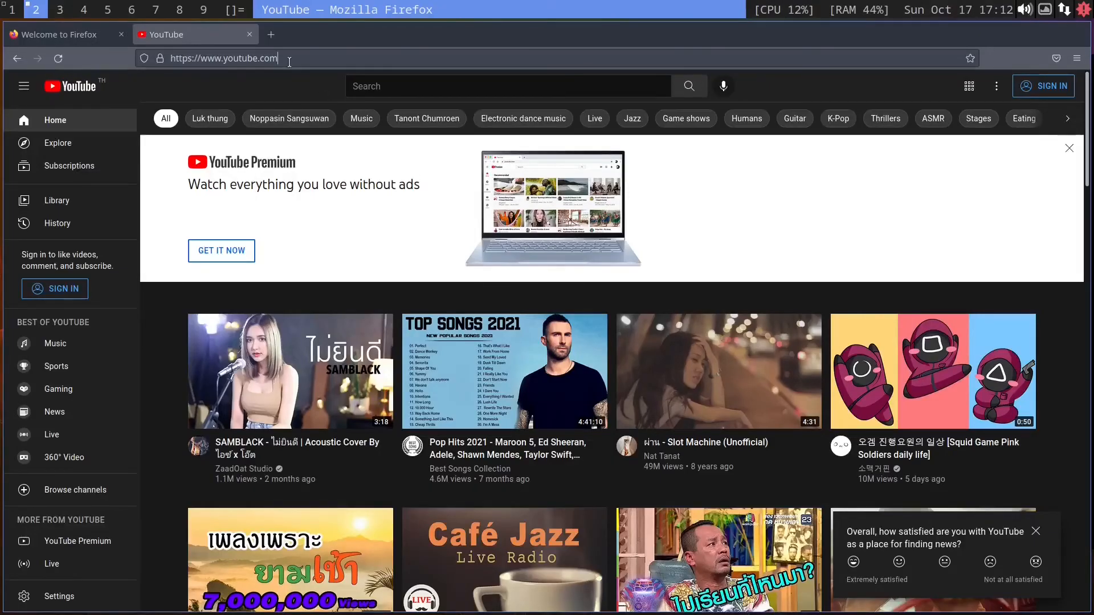
pyautogui.hotkey('ctrl', 'a')
pyautogui.write('github.com')
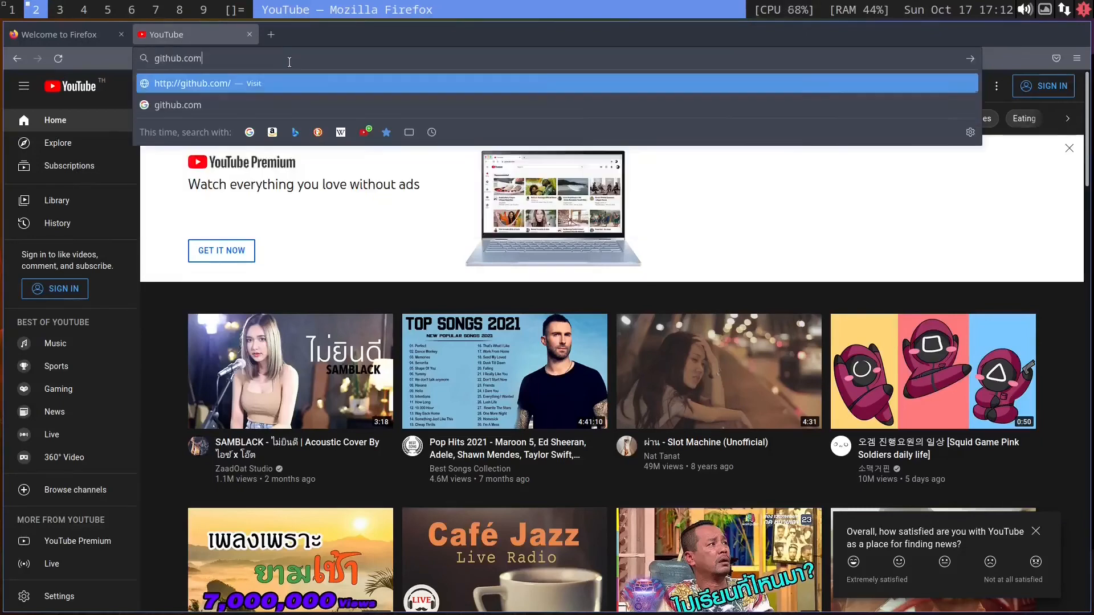
pyautogui.write('/farookphuket')
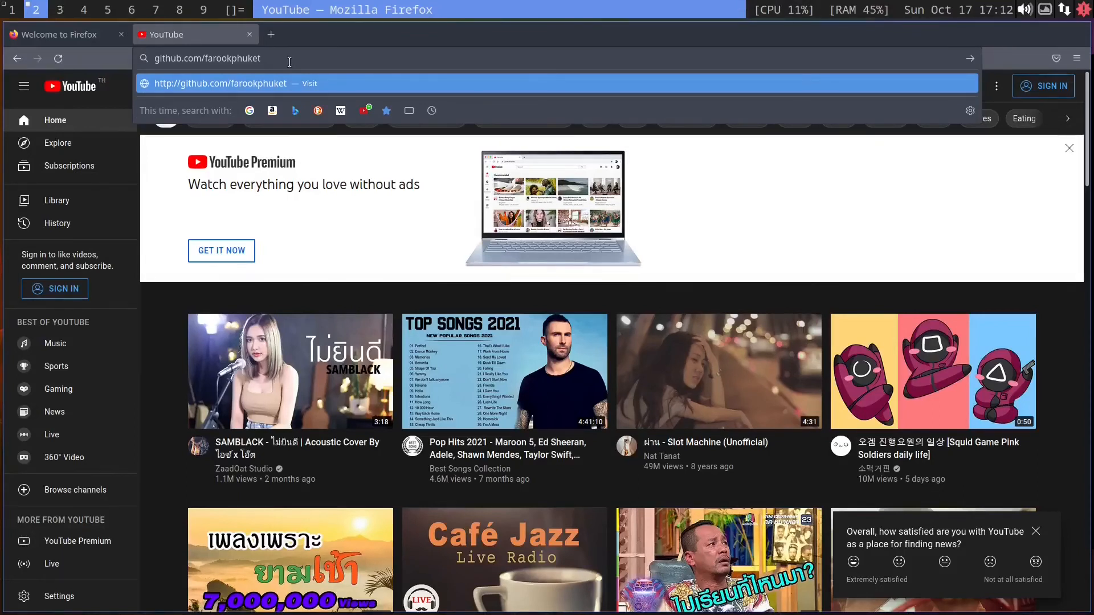
pyautogui.write('/arcolinux_my_confi')
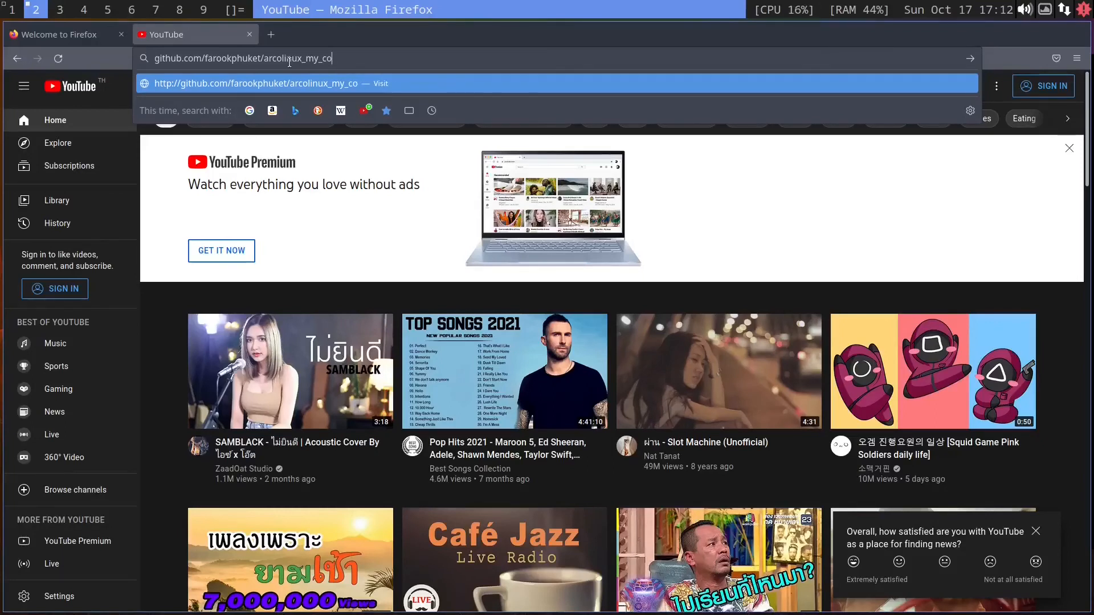
pyautogui.write('g')
pyautogui.press('Return')
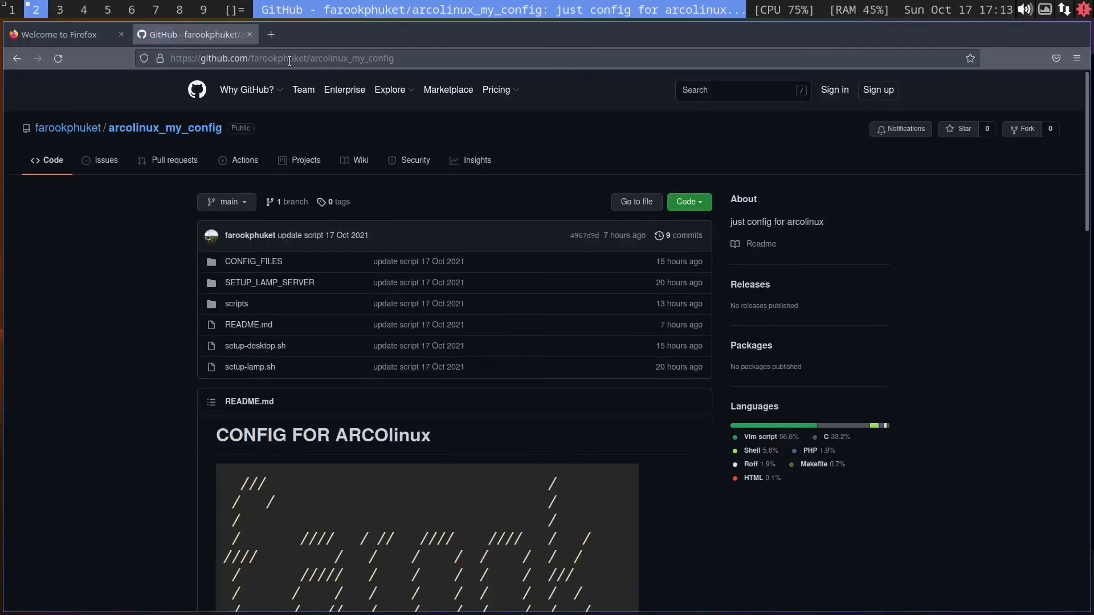
# Step: Read through the repository README and its key binding tables
pyautogui.scroll(-5, 564, 188)
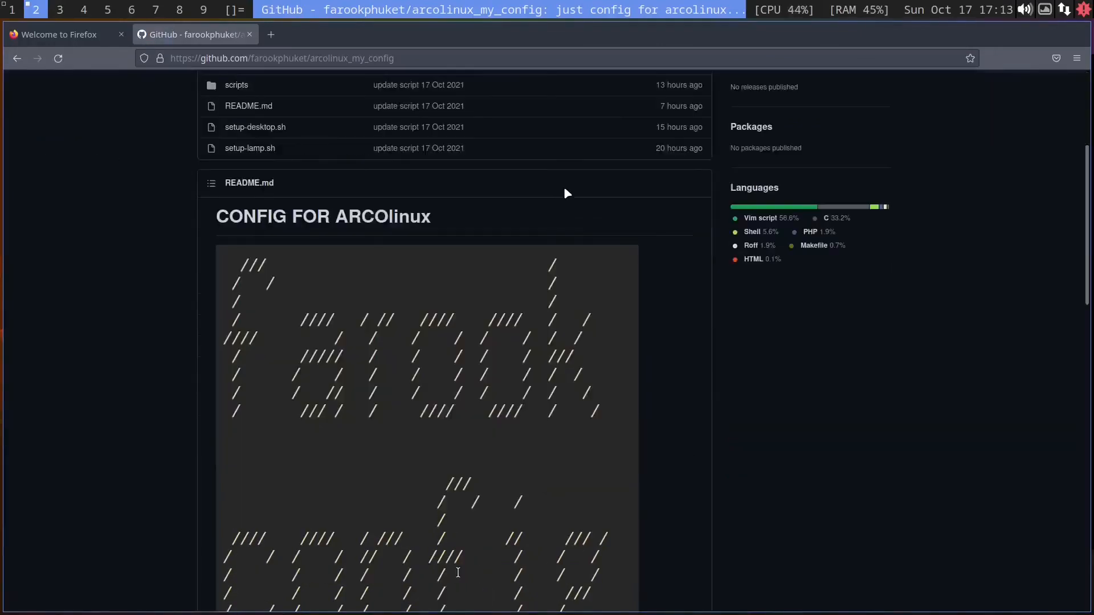
pyautogui.scroll(-5, 566, 191)
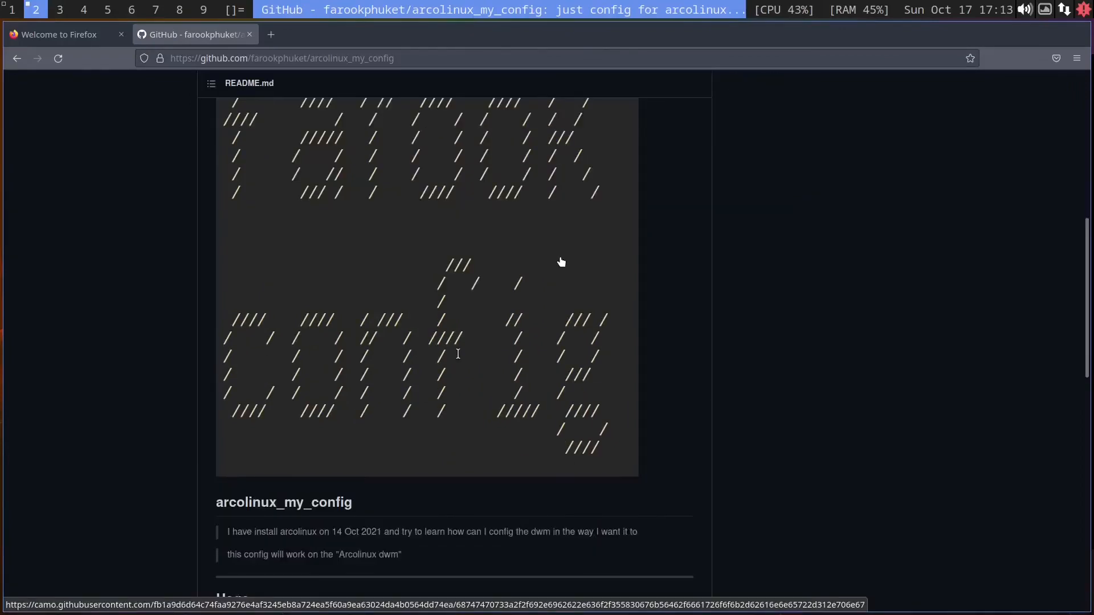
pyautogui.scroll(-15, 561, 262)
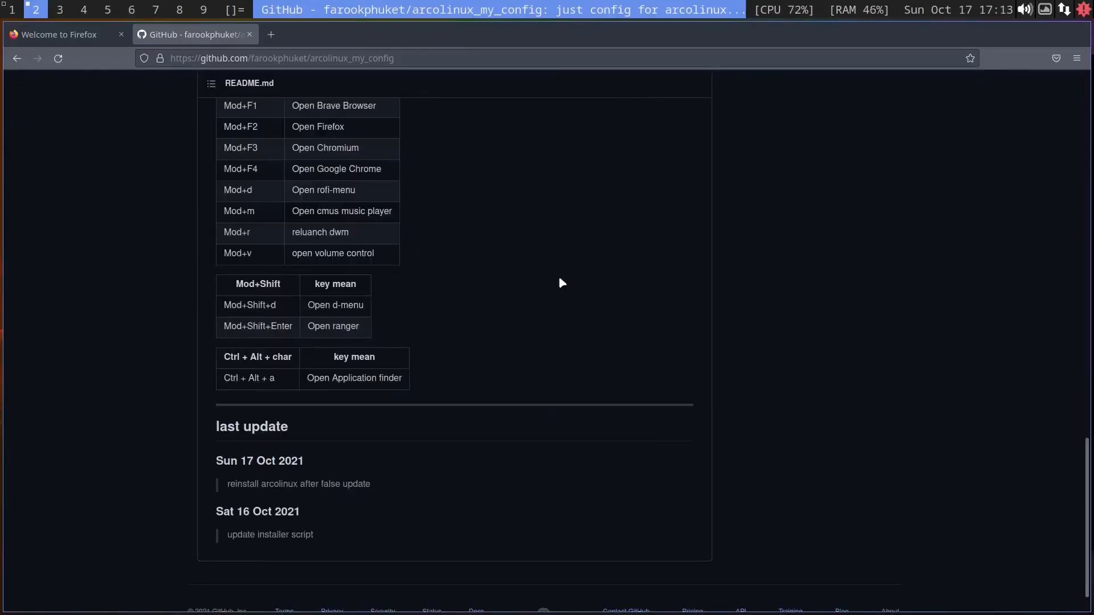
pyautogui.scroll(5, 570, 335)
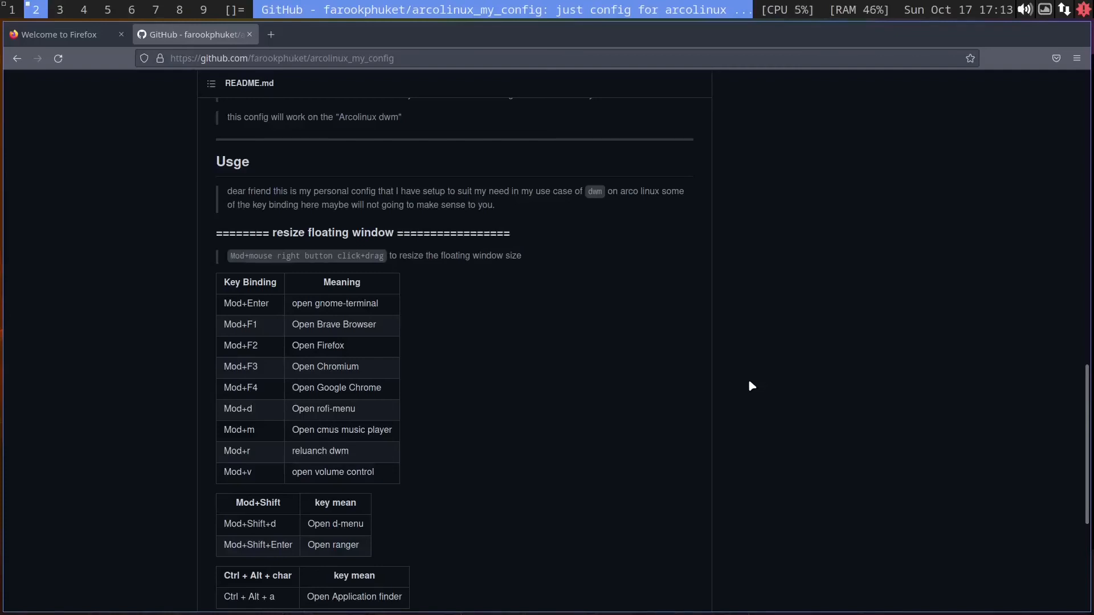
pyautogui.scroll(-5, 748, 382)
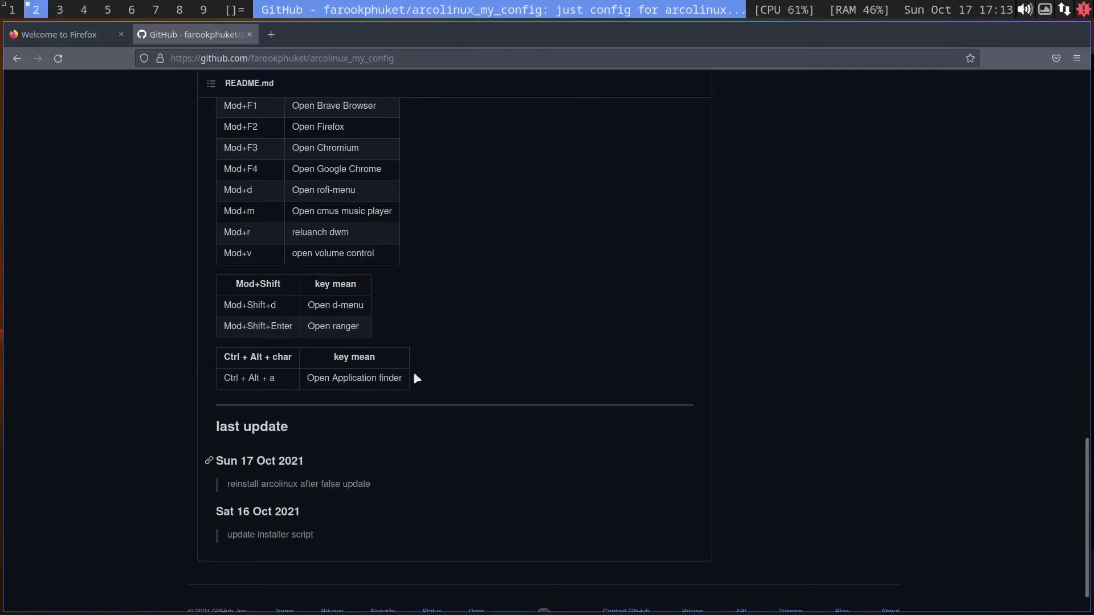
pyautogui.press('Home')
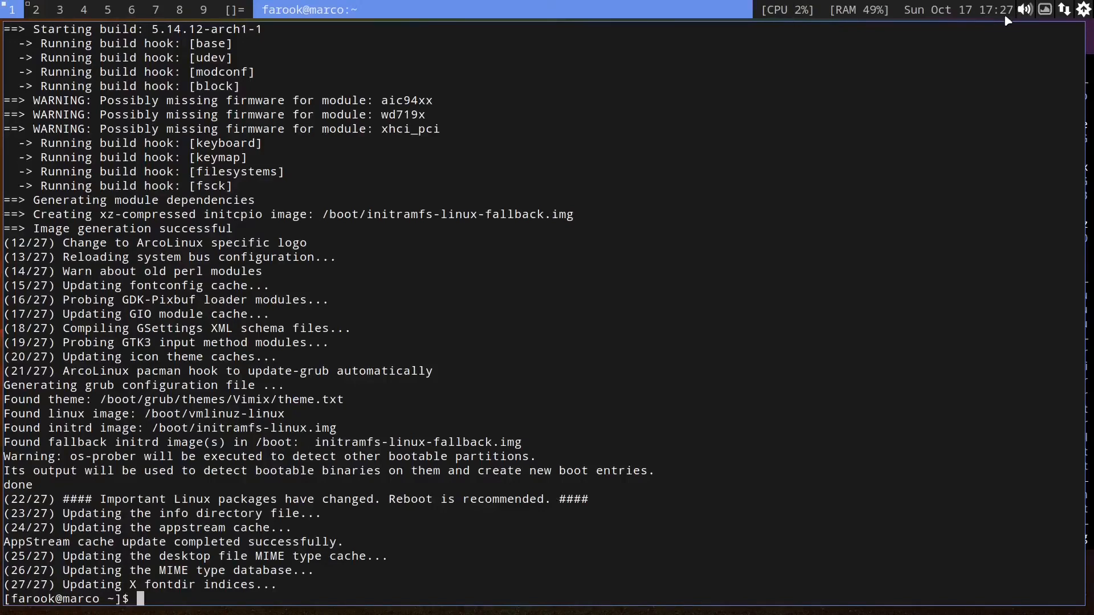
# Step: Leave the VM viewer's fullscreen mode
pyautogui.click(536, 13)
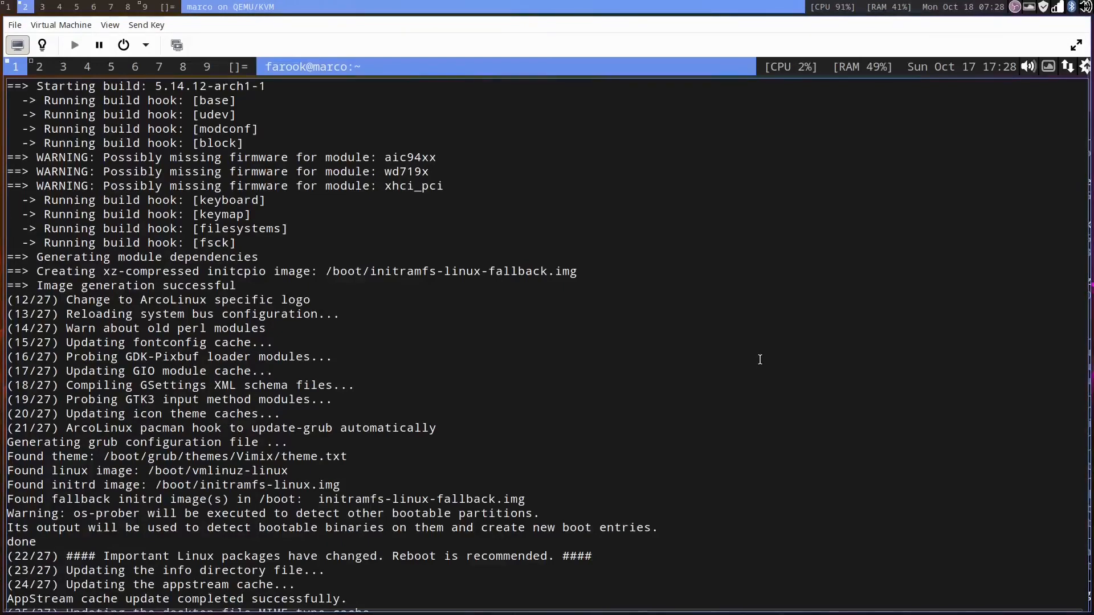
# Step: Switch to workspace 3 and open a new terminal there
pyautogui.press('super+3')
pyautogui.press('super+Return')
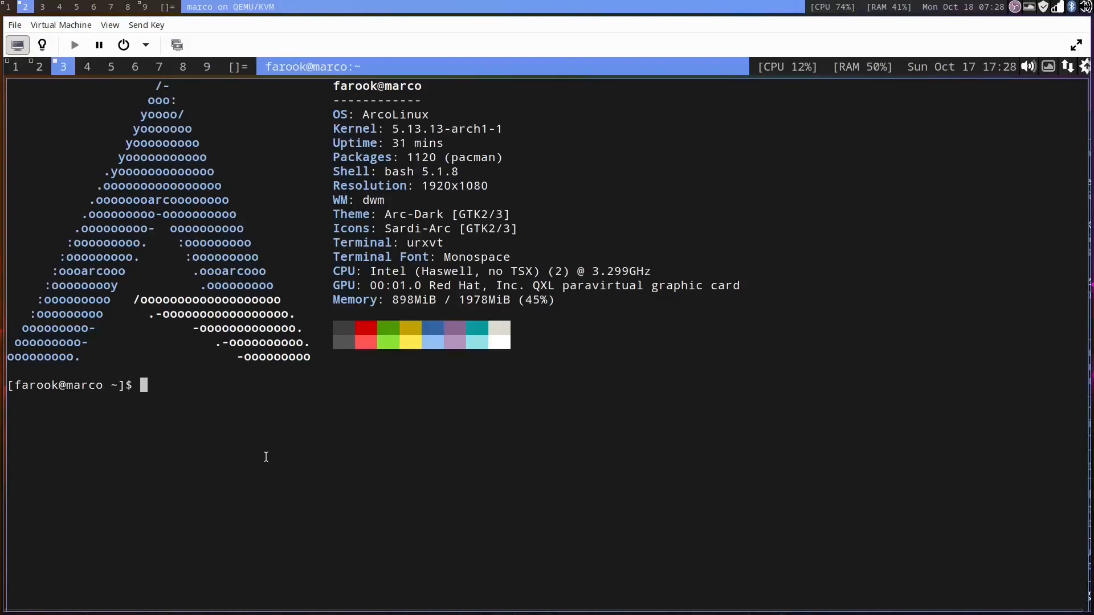
pyautogui.write('sudo')
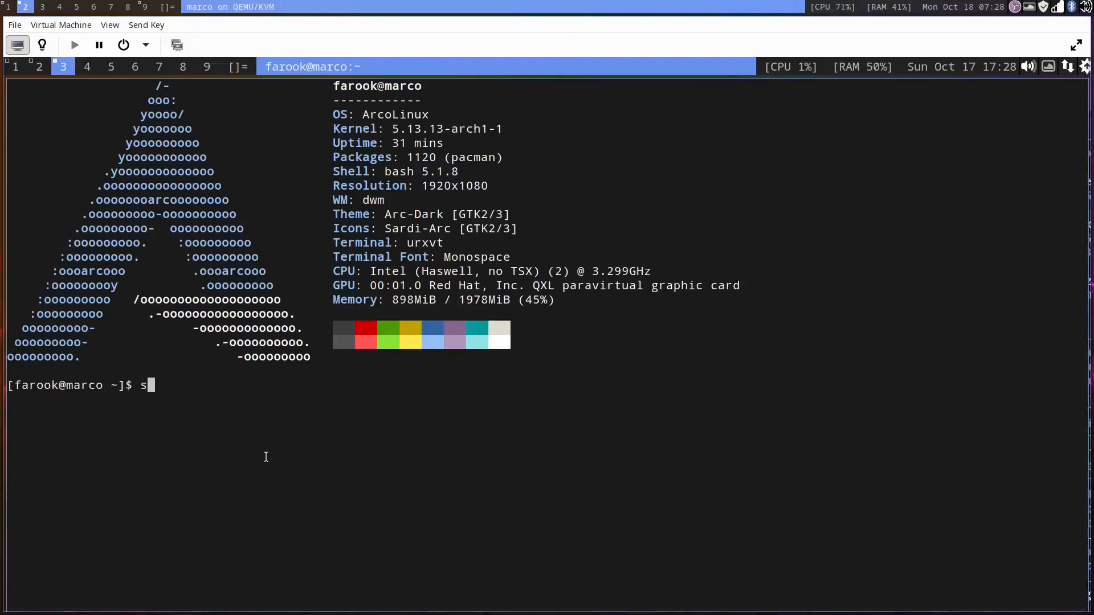
pyautogui.press('BackSpace')
pyautogui.press('BackSpace')
pyautogui.press('BackSpace')
pyautogui.press('BackSpace')
pyautogui.press('BackSpace')
pyautogui.write('ca')
pyautogui.press('BackSpace')
pyautogui.press('BackSpace')
# Step: List /etc filtered with grep to check for the localtime file
pyautogui.write('ls ')
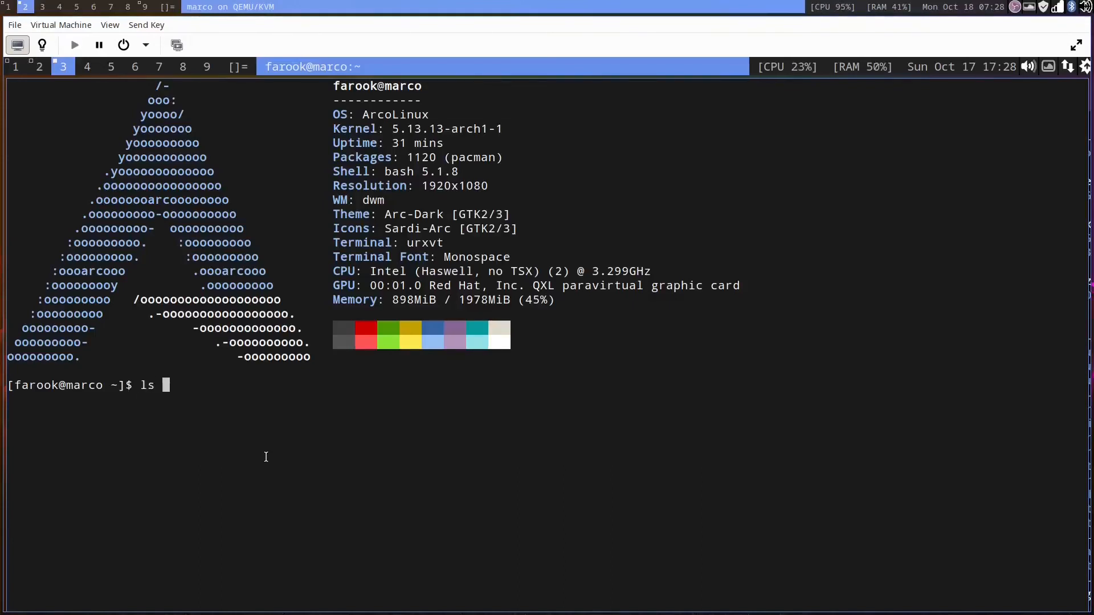
pyautogui.write('/e')
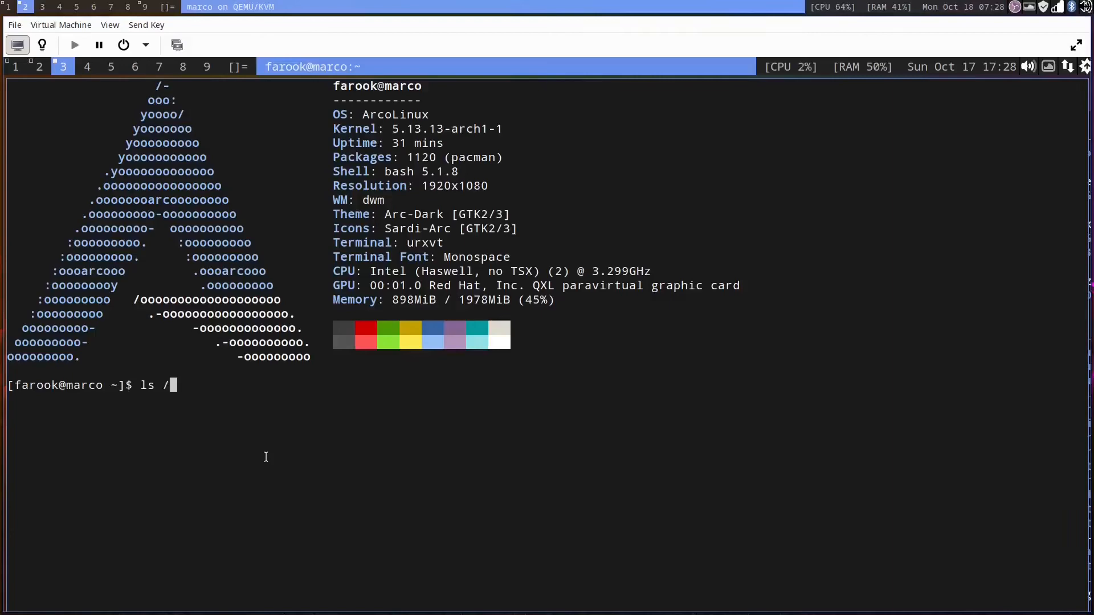
pyautogui.write('tc')
pyautogui.write('| grep localtime')
pyautogui.press('Return')
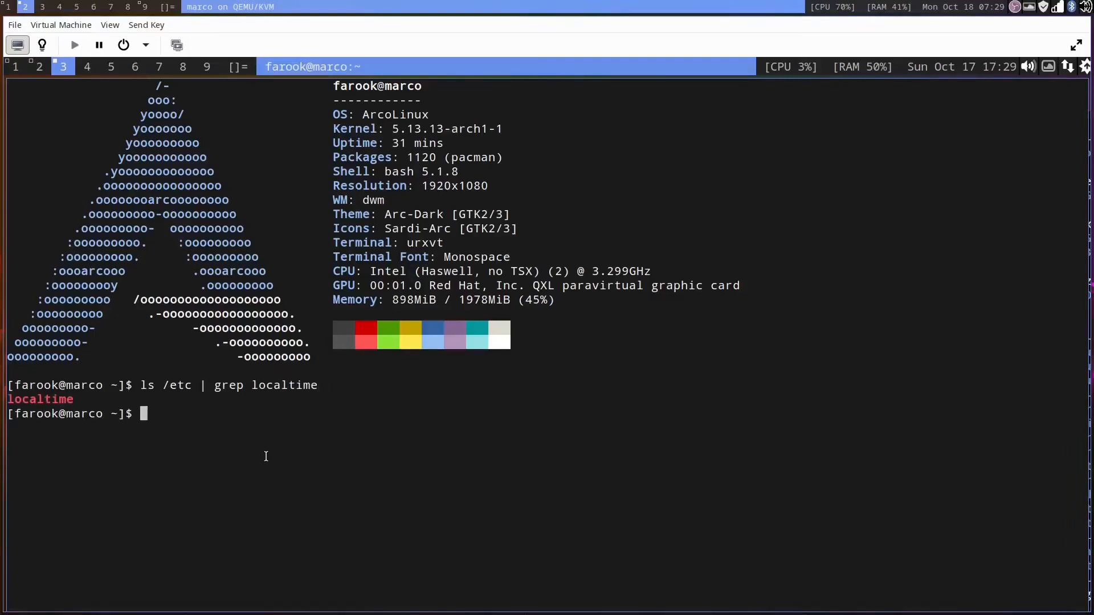
# Step: Delete /etc/localtime with sudo rm -rf and enter the sudo password
pyautogui.moveTo(74, 400); pyautogui.dragTo(8, 399)
pyautogui.click(169, 424)
pyautogui.write('sudo rm -rf /etc/localtime')
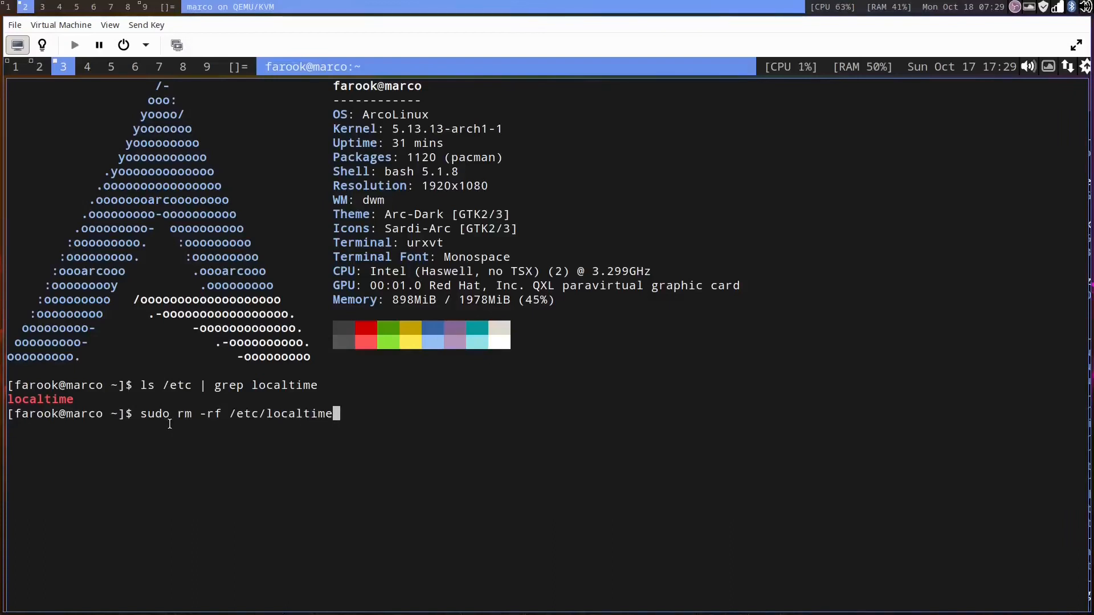
pyautogui.press('Return')
pyautogui.press('Return')
# Step: Symlink /usr/share/zoneinfo/Asia/Bangkok to /etc/localtime with sudo ln -s to set the timezone
pyautogui.write('sudo ')
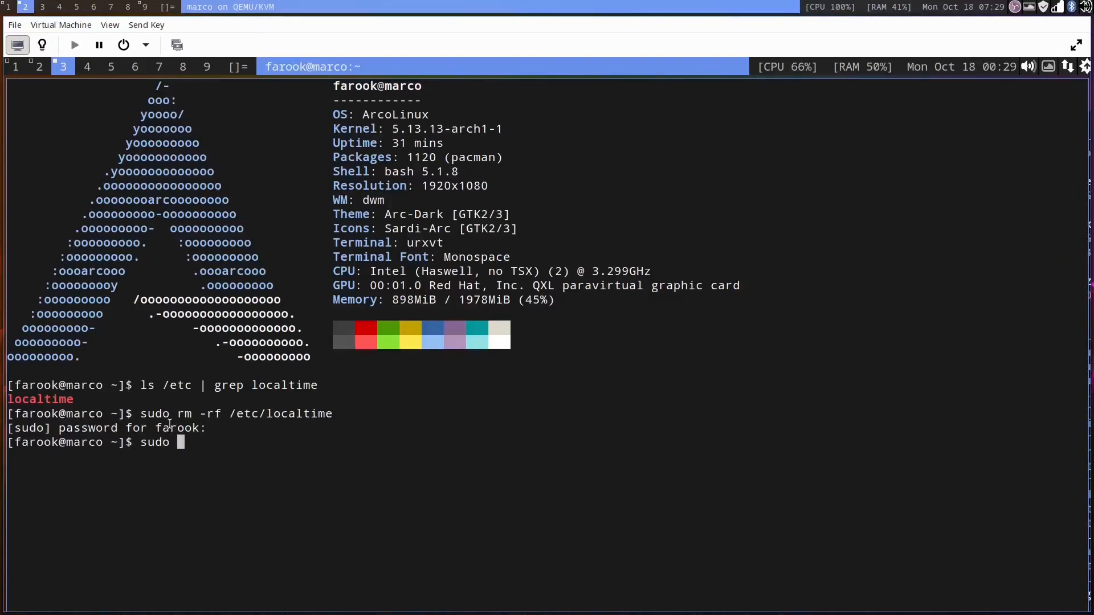
pyautogui.write('ln -s /usr/share/zoneinfo')
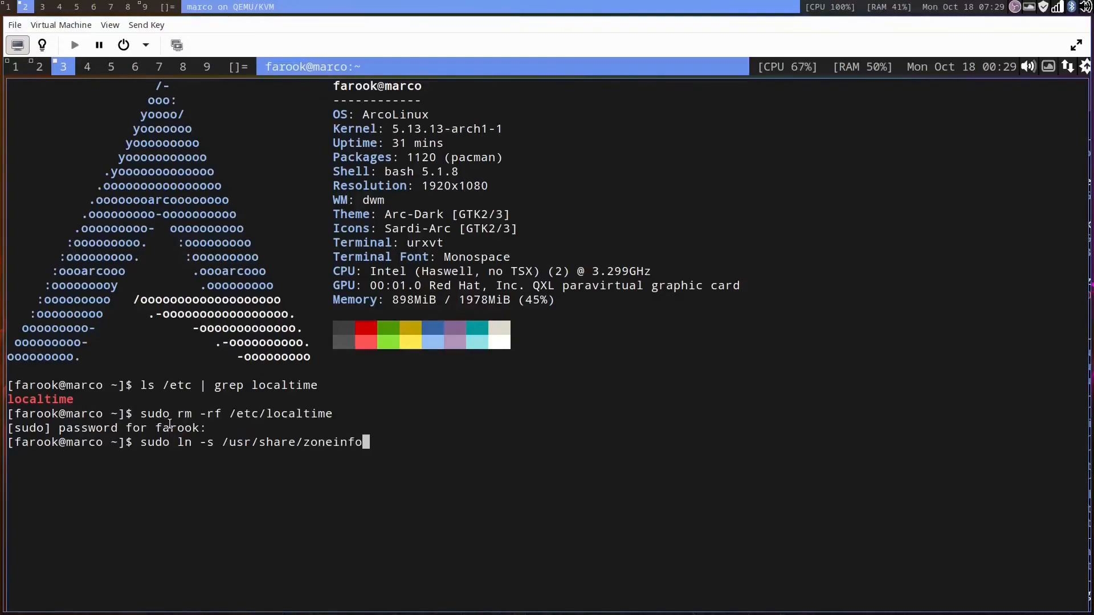
pyautogui.write('/Asia/Bang')
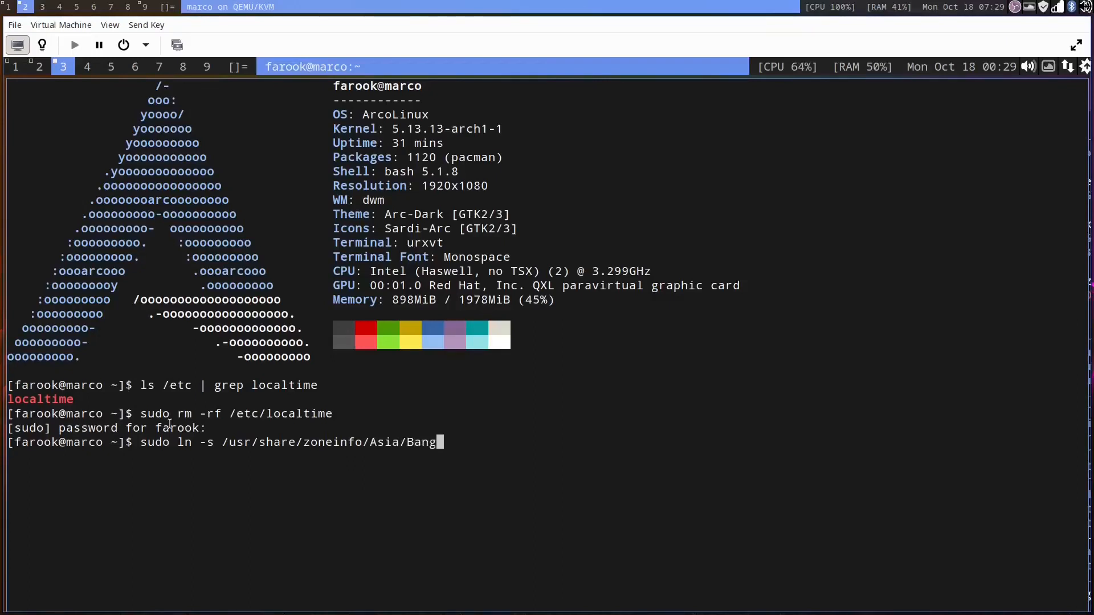
pyautogui.press('Tab')
pyautogui.write('/etc/localtime')
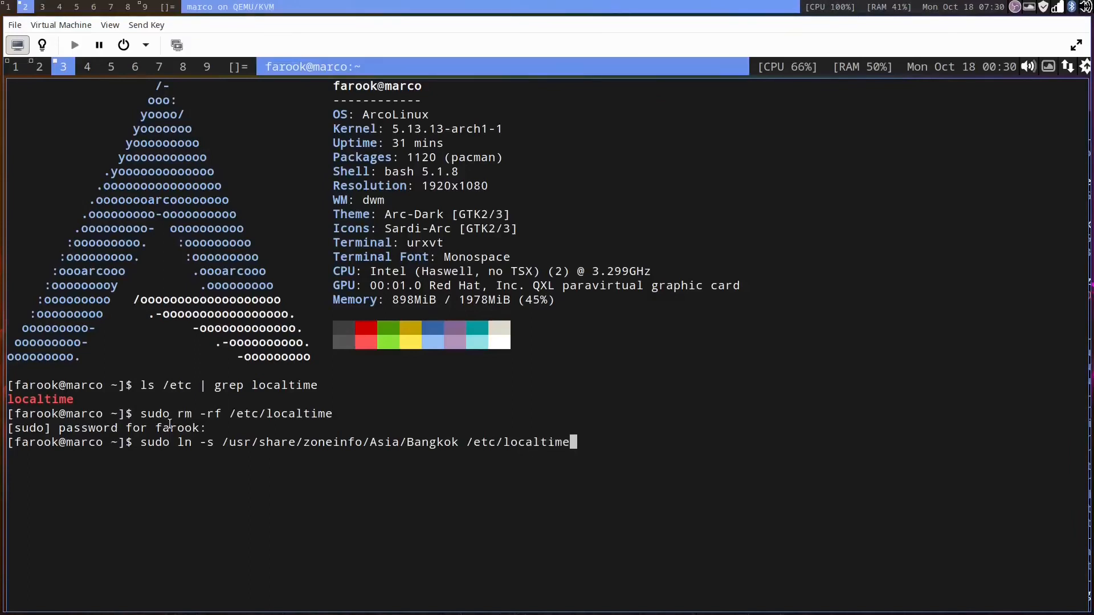
pyautogui.press('Return')
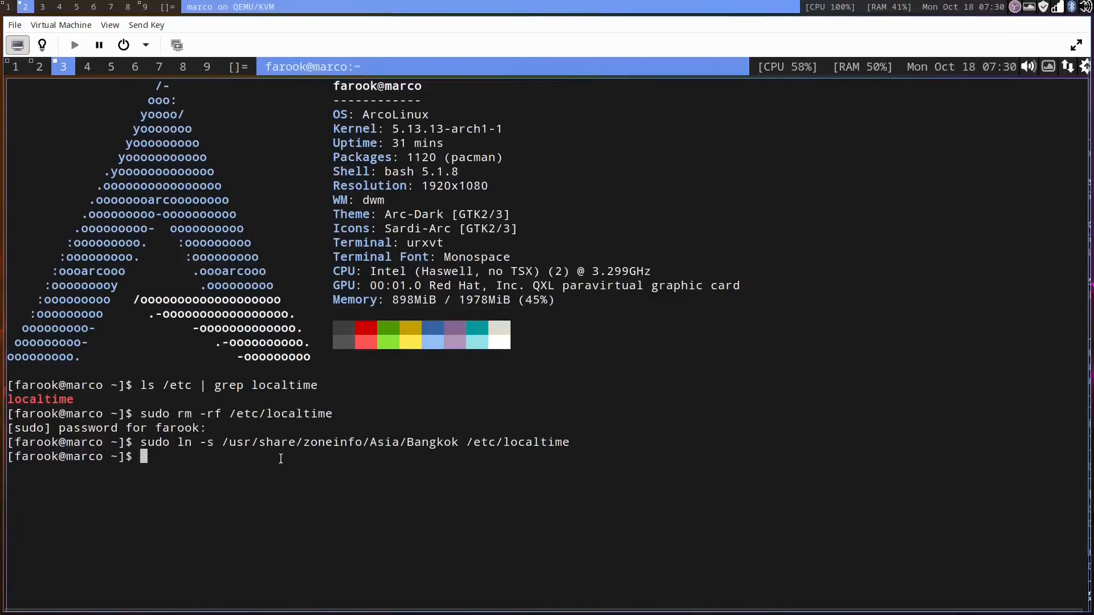
# Step: Reboot the virtual machine with the reboot command
pyautogui.write('reboot')
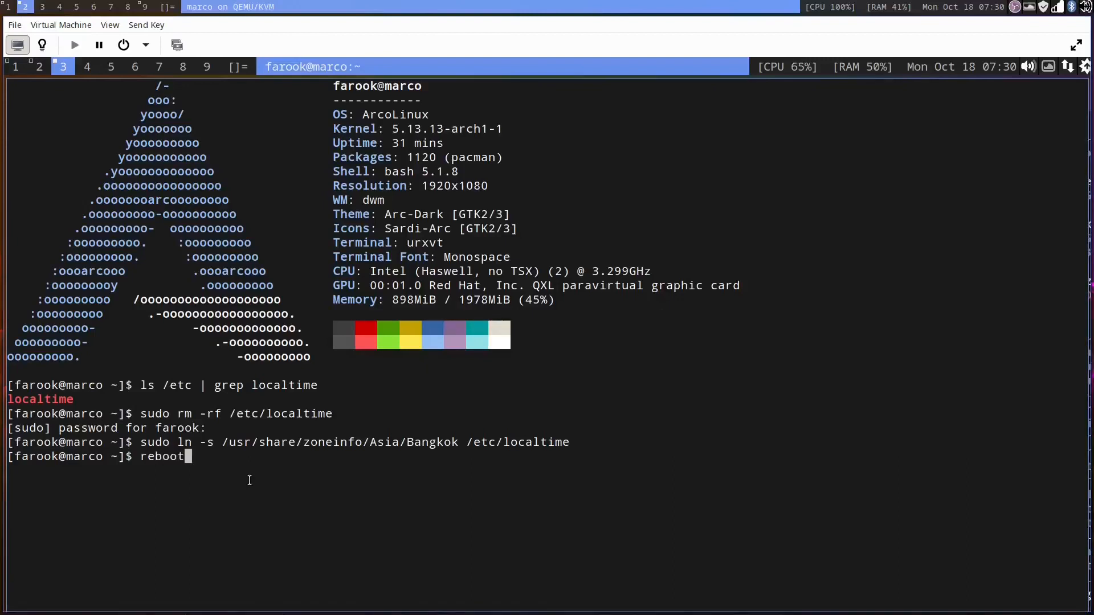
pyautogui.press('Return')
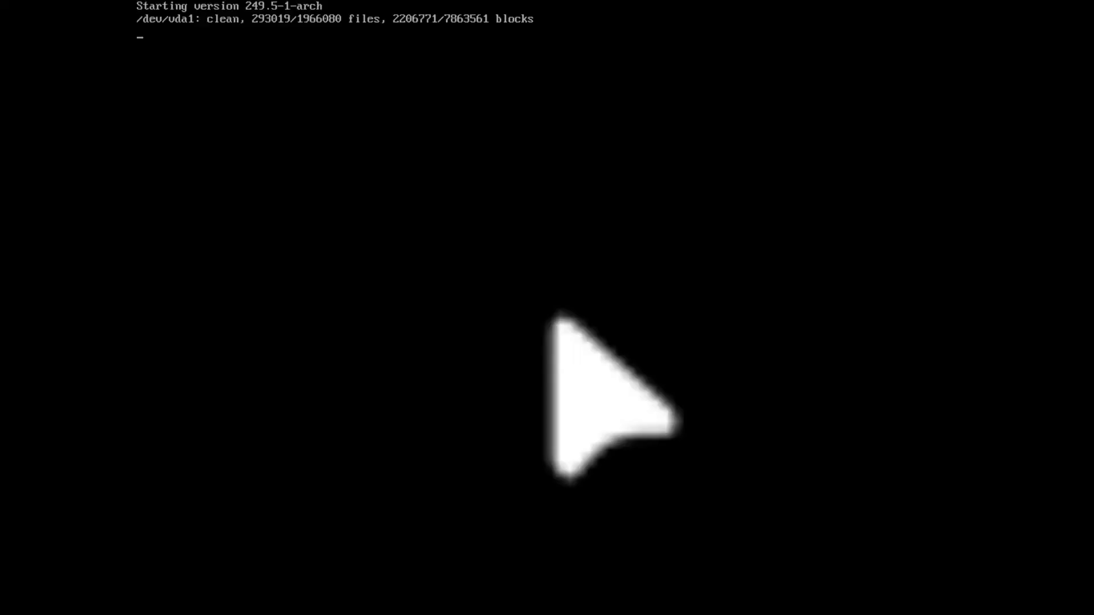